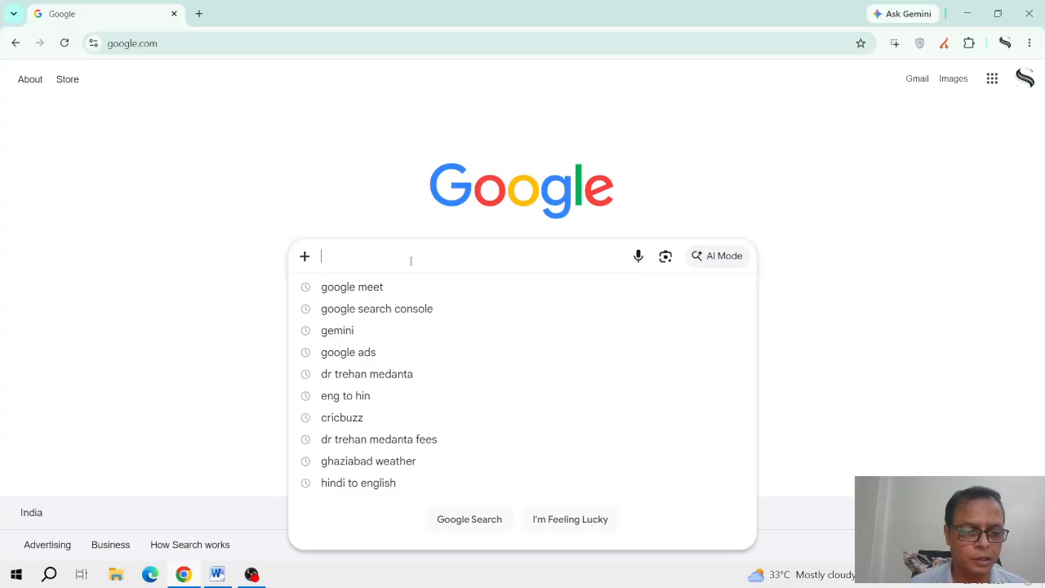
Step: Search Google for "best running shoes"
{"action": "type", "text": "be"}
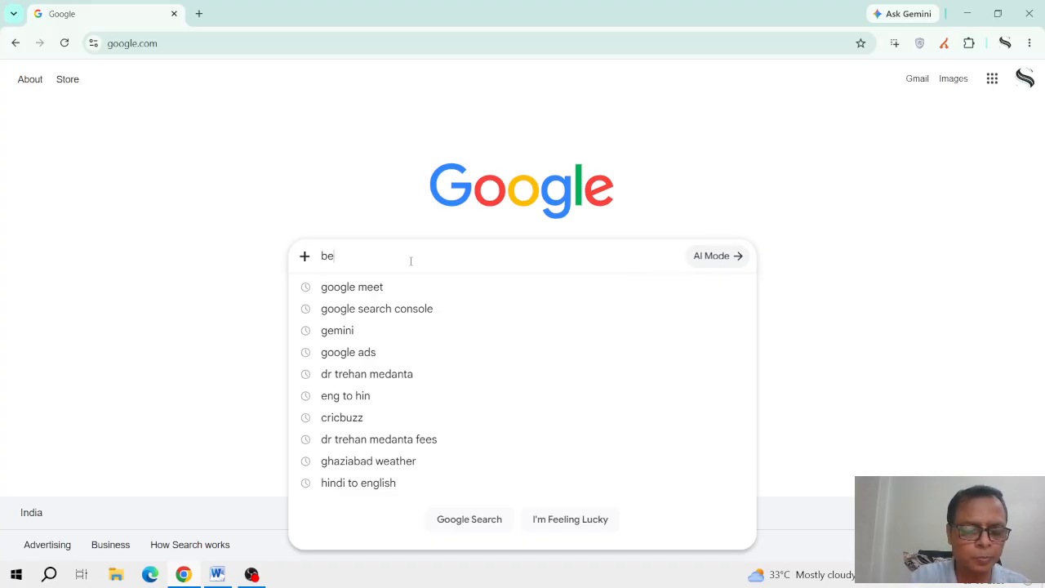
{"action": "type", "text": "st running she"}
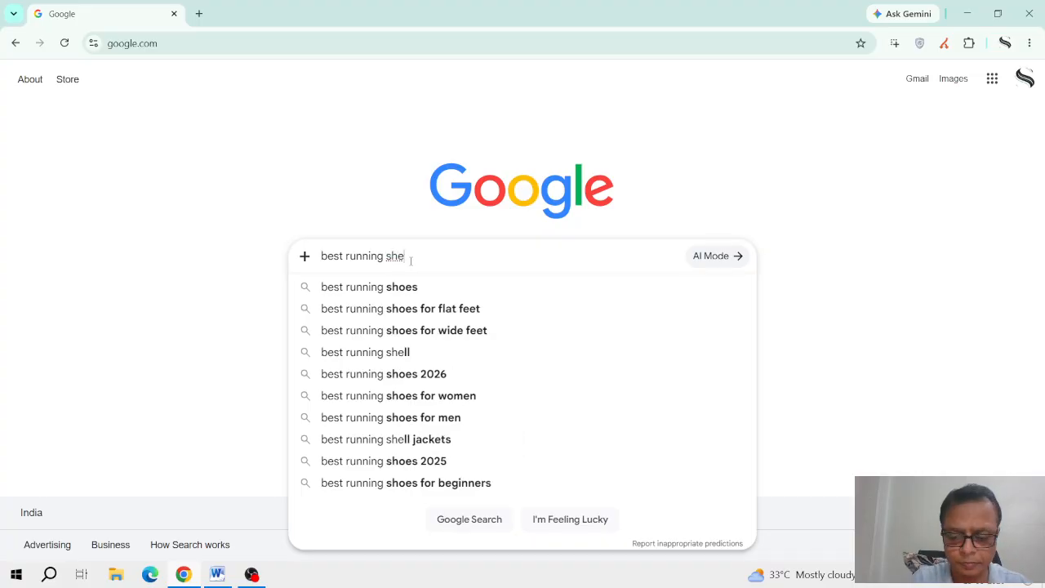
{"action": "key", "text": "BackSpace"}
{"action": "type", "text": "oes"}
{"action": "key", "text": "Return"}
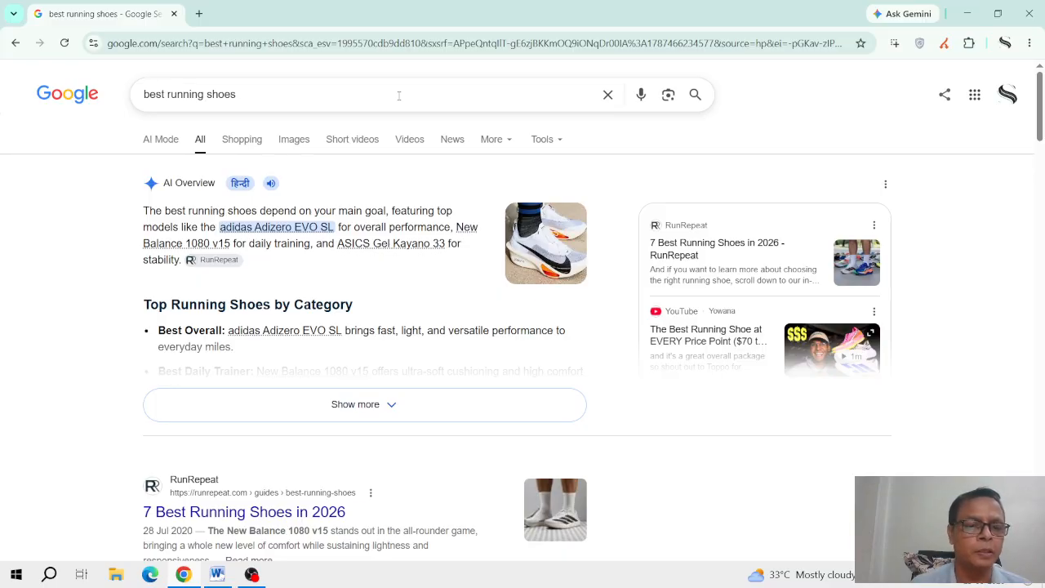
Step: Examine the results page for "best running shoes", including its articles, product listings and videos
{"action": "scroll", "coordinate": [440, 207], "scroll_direction": "down", "scroll_amount": 10}
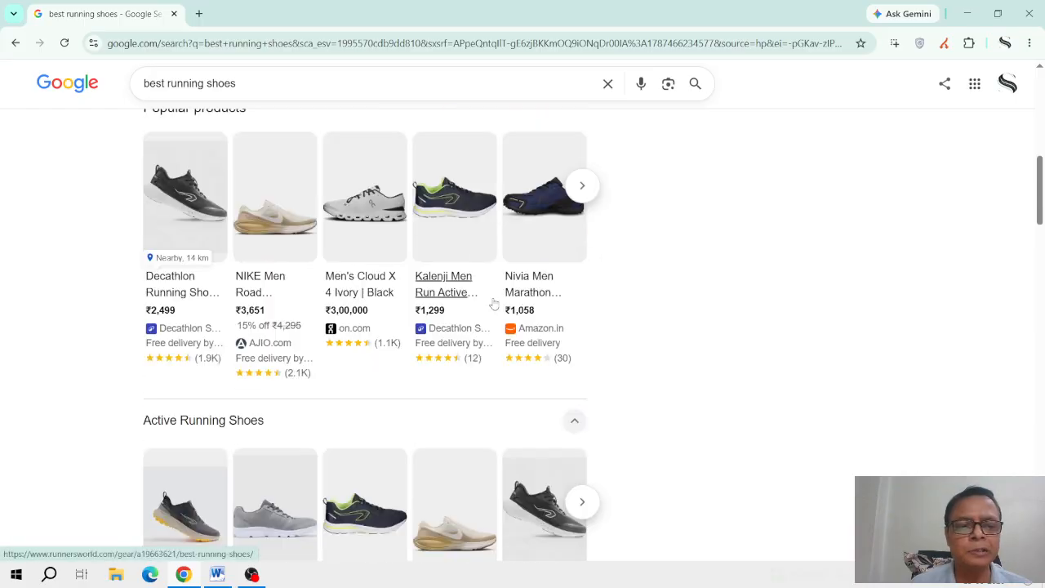
{"action": "scroll", "coordinate": [506, 357], "scroll_direction": "down", "scroll_amount": 15}
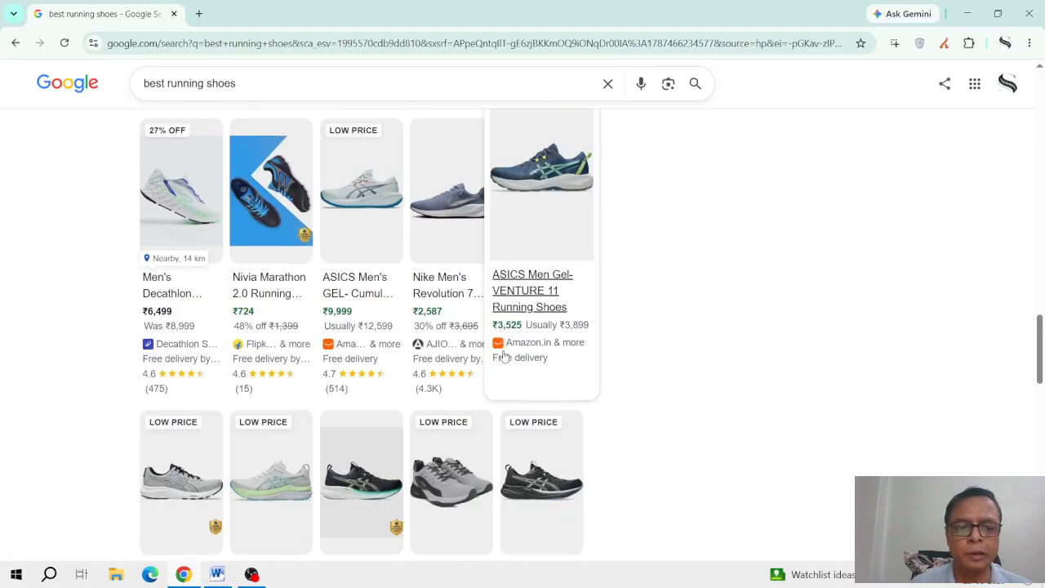
{"action": "scroll", "coordinate": [506, 357], "scroll_direction": "down", "scroll_amount": 6}
{"action": "scroll", "coordinate": [501, 354], "scroll_direction": "up", "scroll_amount": 10}
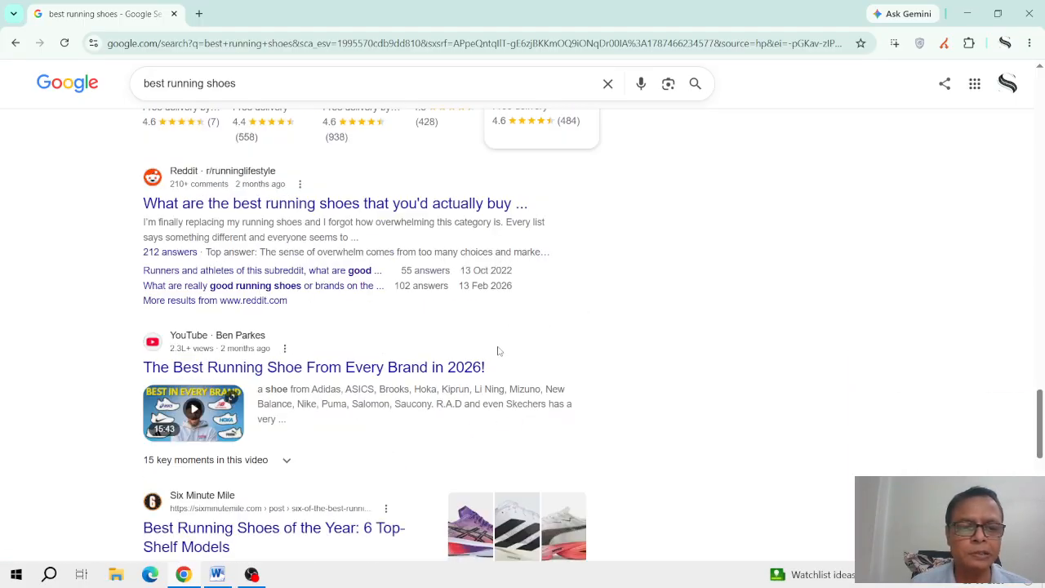
{"action": "scroll", "coordinate": [498, 352], "scroll_direction": "up", "scroll_amount": 15}
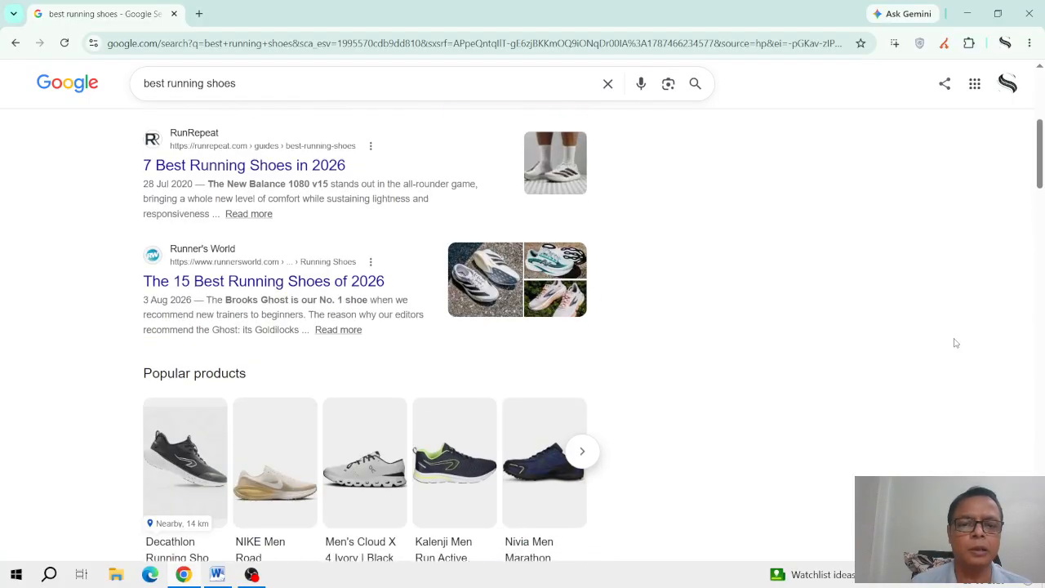
{"action": "scroll", "coordinate": [955, 343], "scroll_direction": "up", "scroll_amount": 5}
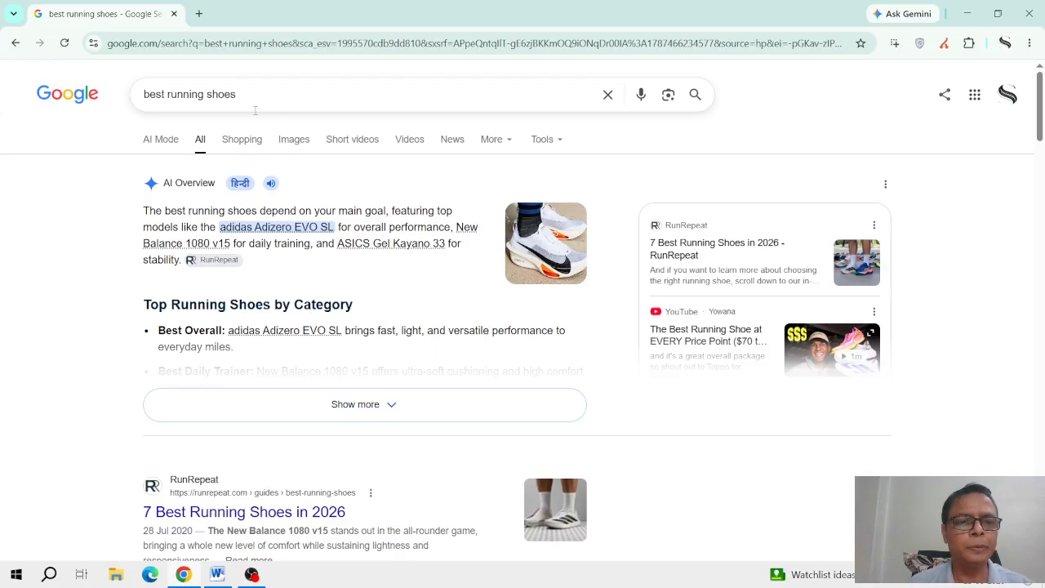
Step: Refine the search to the suggested query "best running shoes for men under 2000" and look through its results
{"action": "left_click", "coordinate": [288, 103]}
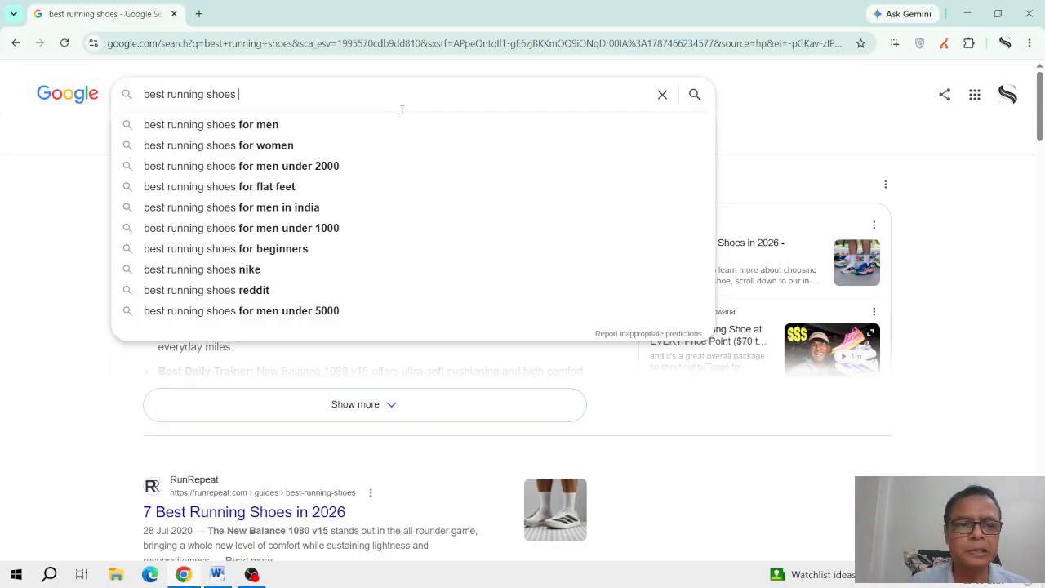
{"action": "key", "text": "Down"}
{"action": "key", "text": "Down"}
{"action": "key", "text": "Down"}
{"action": "key", "text": "Return"}
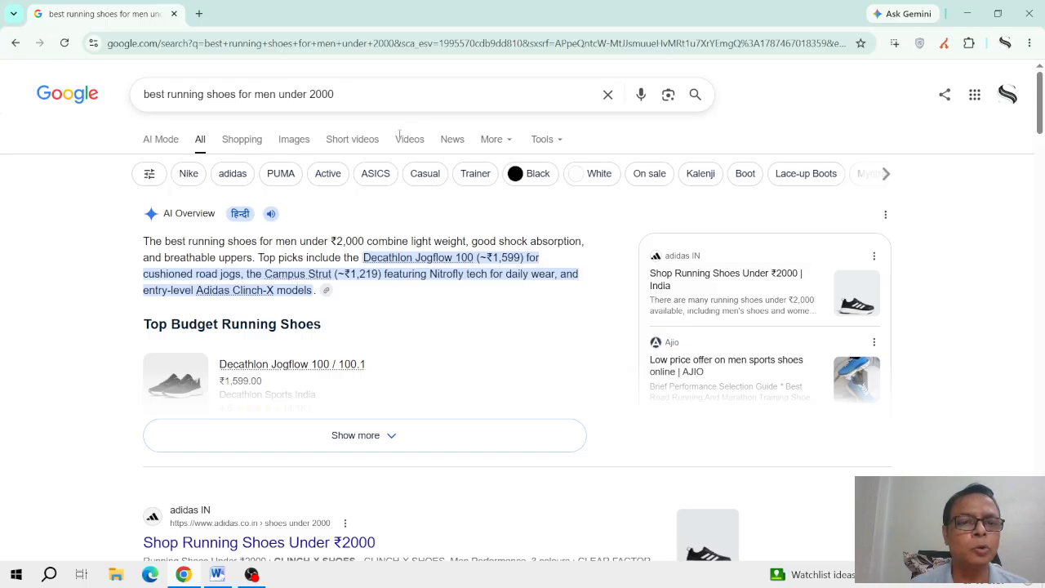
{"action": "scroll", "coordinate": [514, 343], "scroll_direction": "down", "scroll_amount": 4}
{"action": "scroll", "coordinate": [513, 344], "scroll_direction": "down", "scroll_amount": 12}
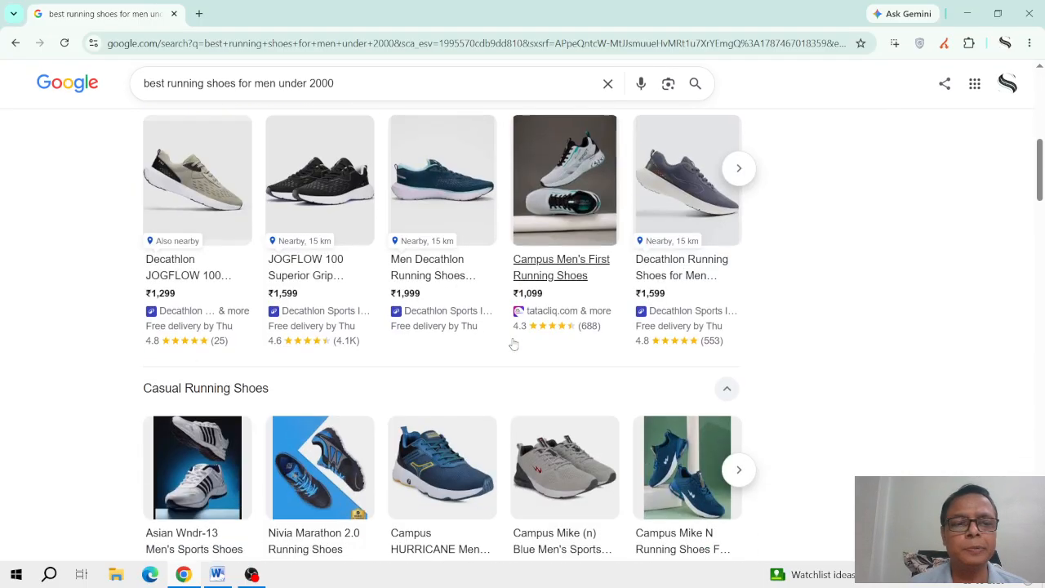
{"action": "scroll", "coordinate": [514, 343], "scroll_direction": "down", "scroll_amount": 3}
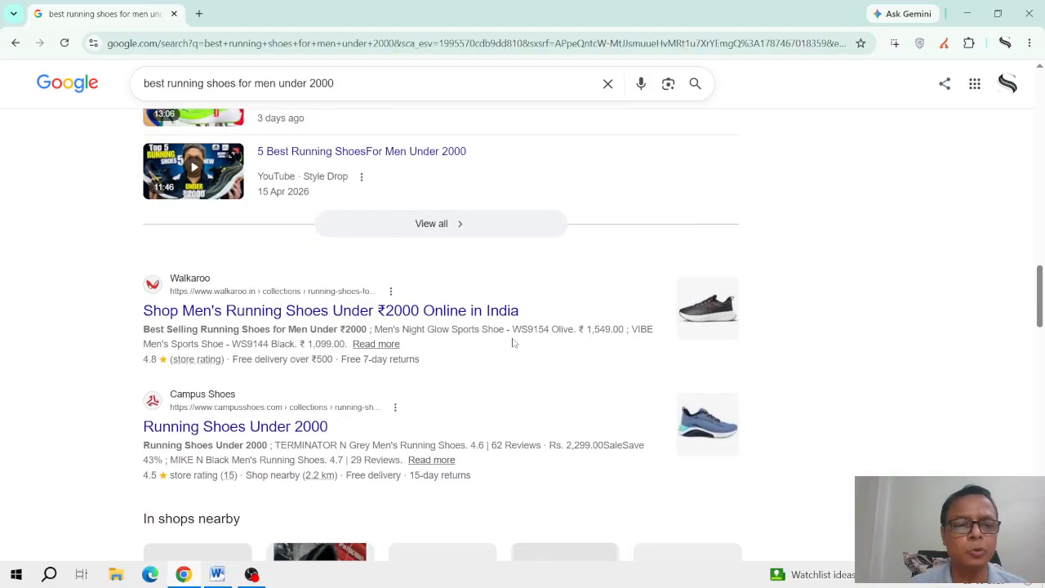
{"action": "scroll", "coordinate": [514, 343], "scroll_direction": "up", "scroll_amount": 4}
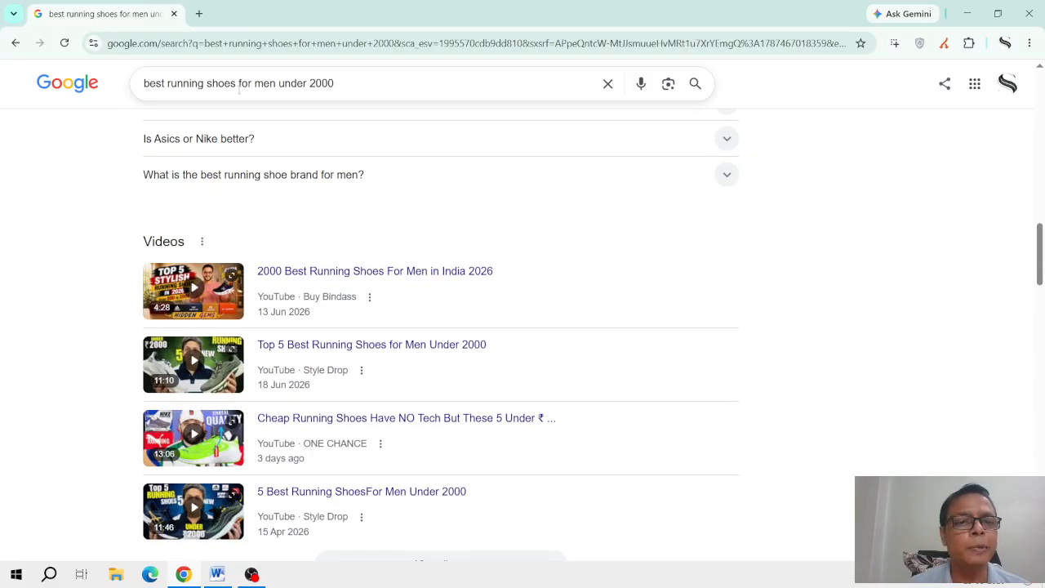
Step: Open a blank Notepad document for keyword notes
{"action": "left_click_drag", "start_coordinate": [238, 85], "coordinate": [113, 88]}
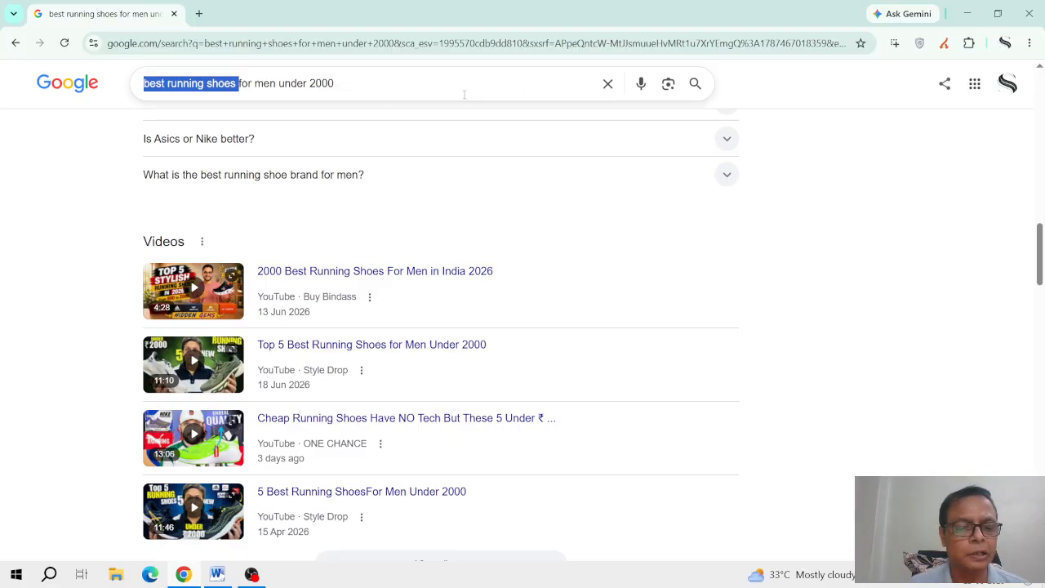
{"action": "key", "text": "super+r"}
{"action": "key", "text": "Return"}
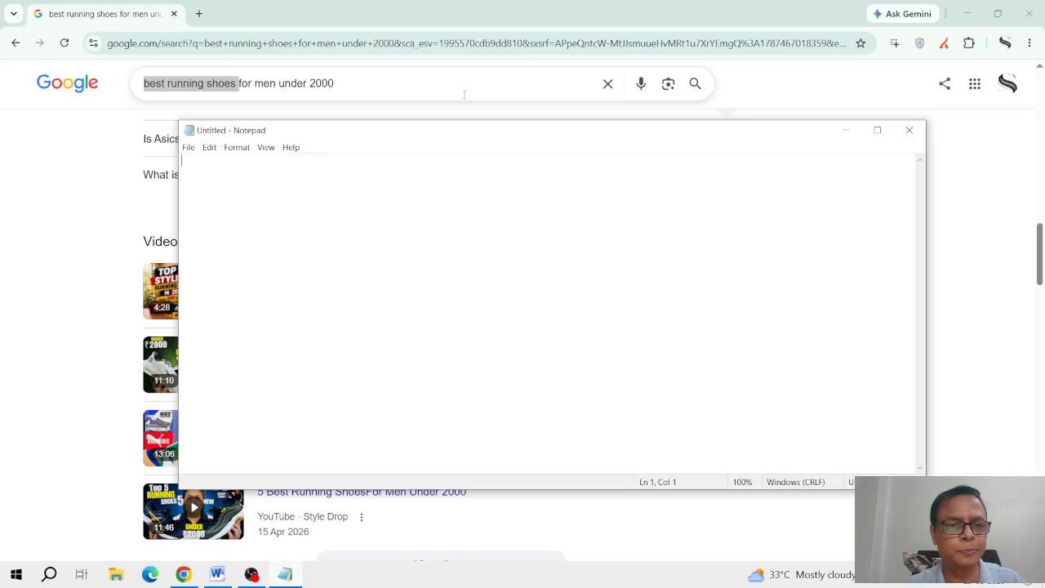
Step: Copy "best running shoes" from the Google query into Notepad and add "competiton high" after it
{"action": "left_click", "coordinate": [296, 85]}
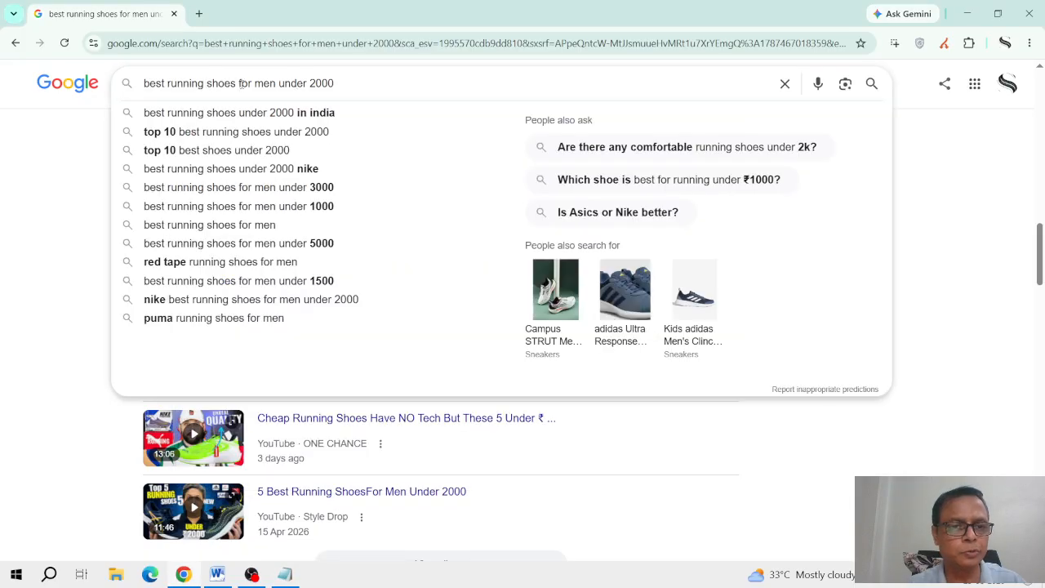
{"action": "left_click_drag", "start_coordinate": [241, 84], "coordinate": [49, 76]}
{"action": "key", "text": "ctrl+c"}
{"action": "key", "text": "alt+Tab"}
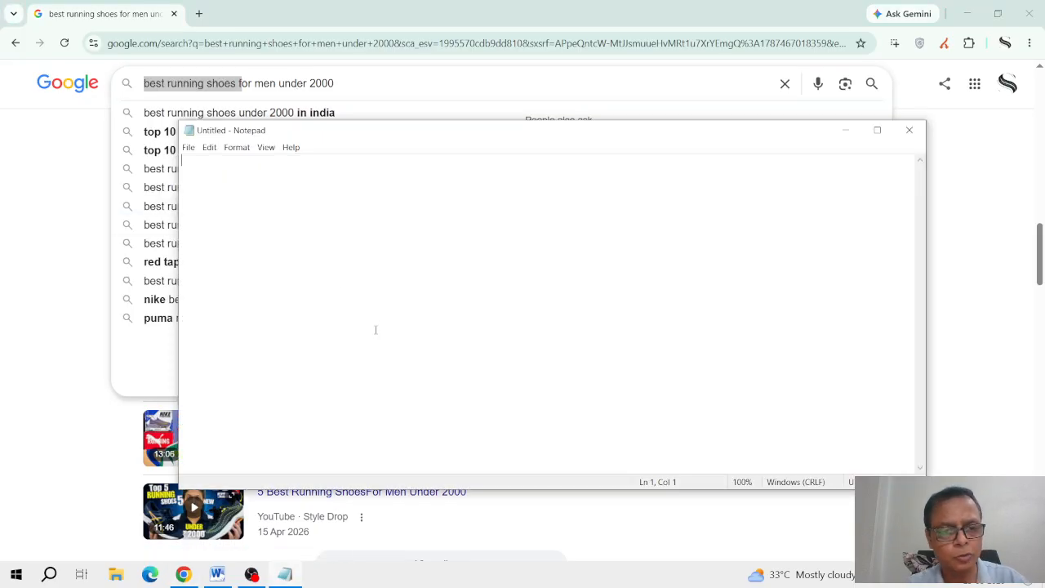
{"action": "key", "text": "ctrl+v"}
{"action": "key", "text": "BackSpace"}
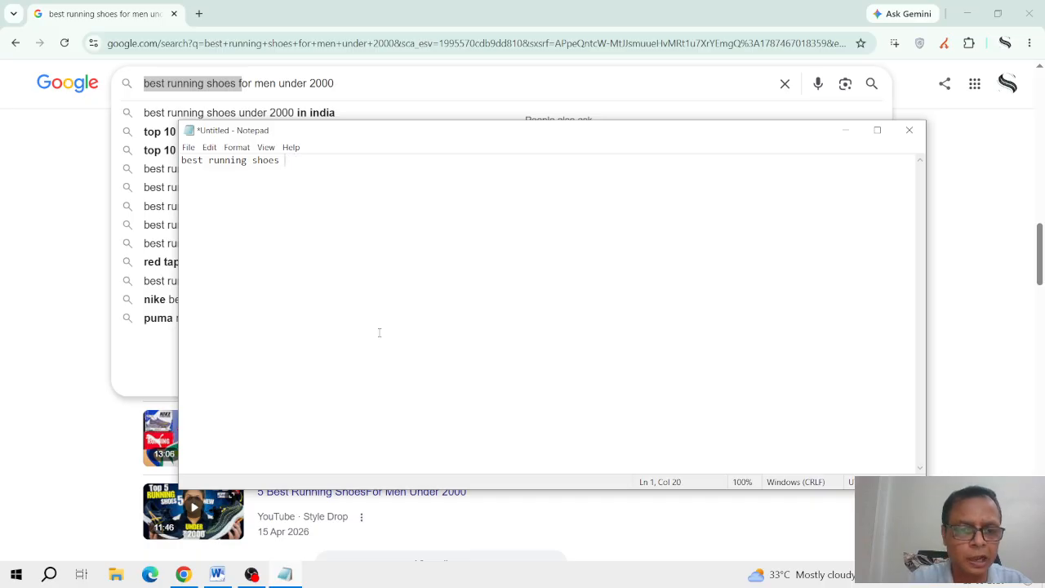
{"action": "type", "text": "competiton hig"}
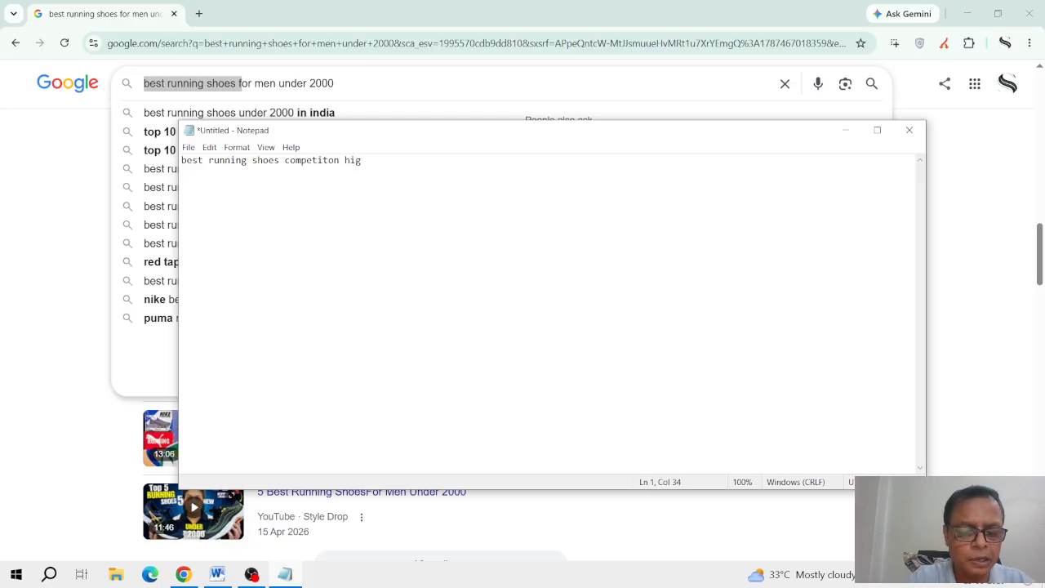
{"action": "type", "text": "h"}
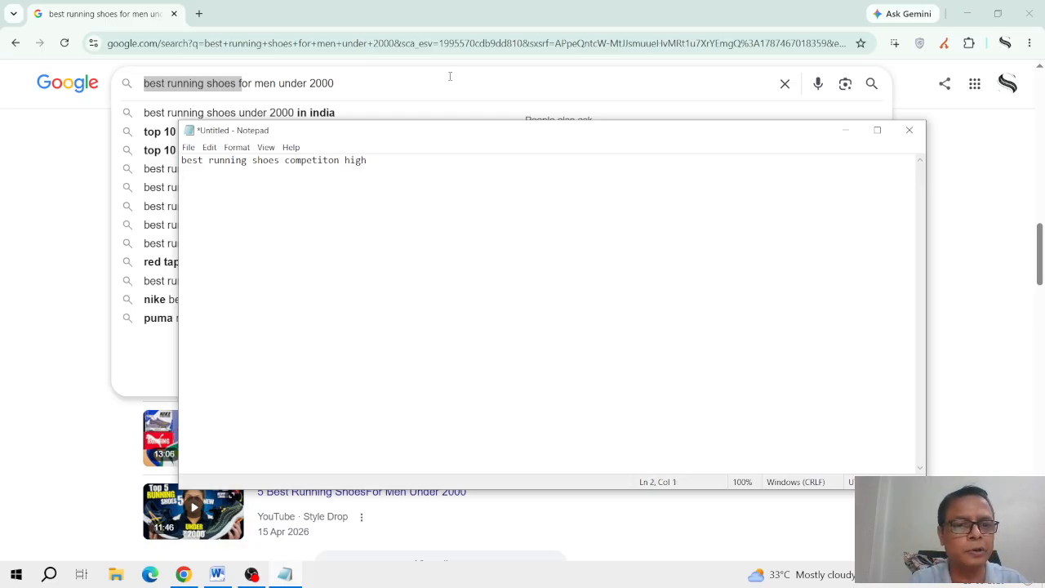
Step: Copy the full query "best running shoes for men under 2000" to Notepad's second line and append "competioning mid level"
{"action": "left_click", "coordinate": [412, 84]}
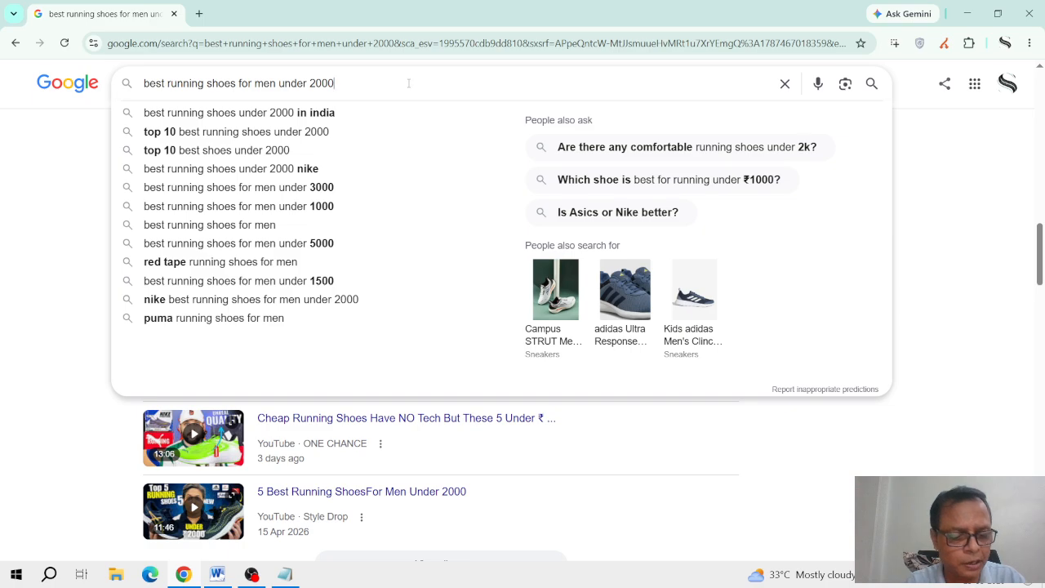
{"action": "key", "text": "ctrl+a"}
{"action": "key", "text": "alt+Tab"}
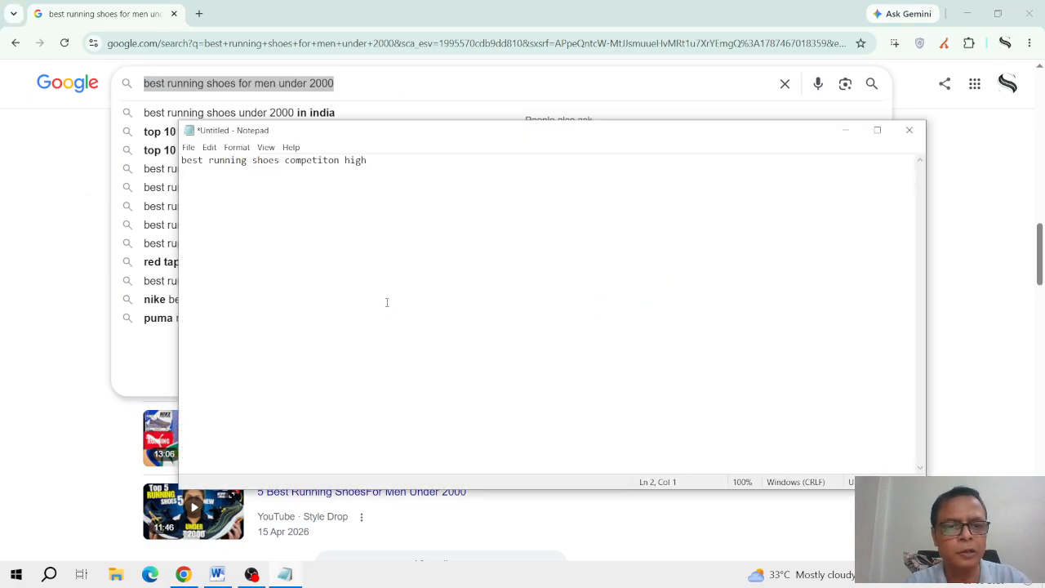
{"action": "key", "text": "ctrl+v"}
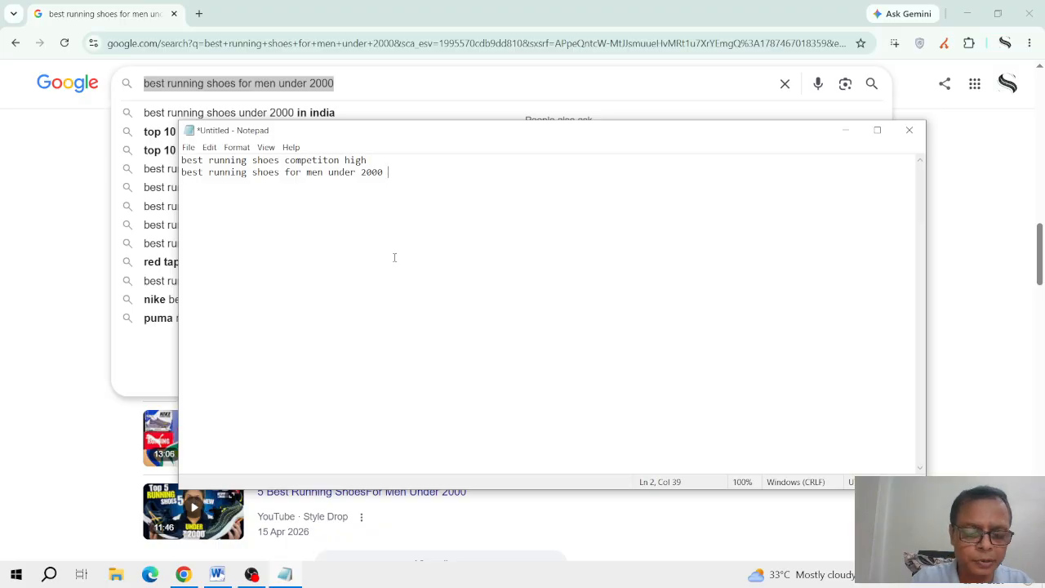
{"action": "type", "text": "comp"}
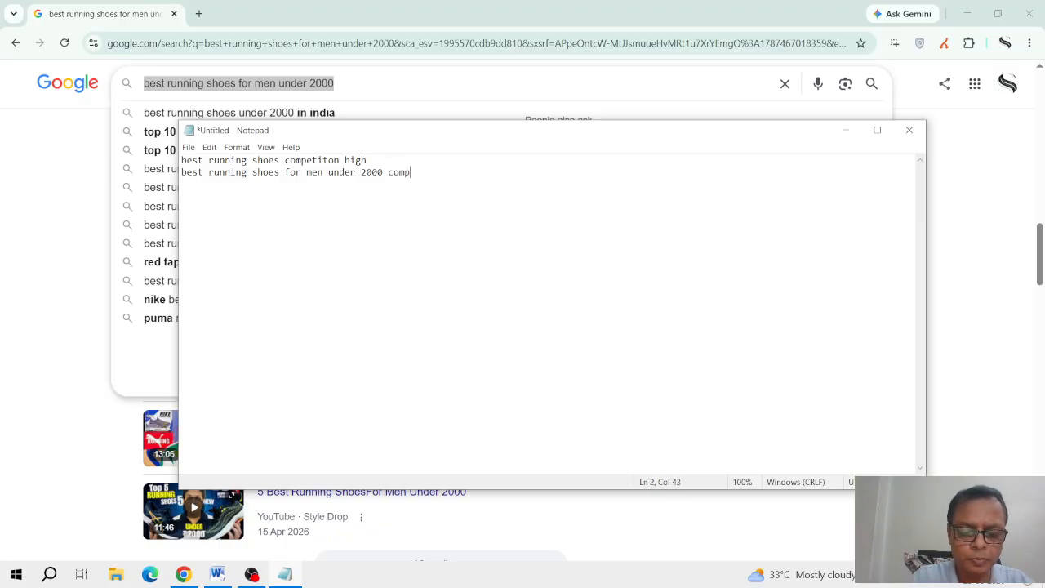
{"action": "type", "text": "etioning"}
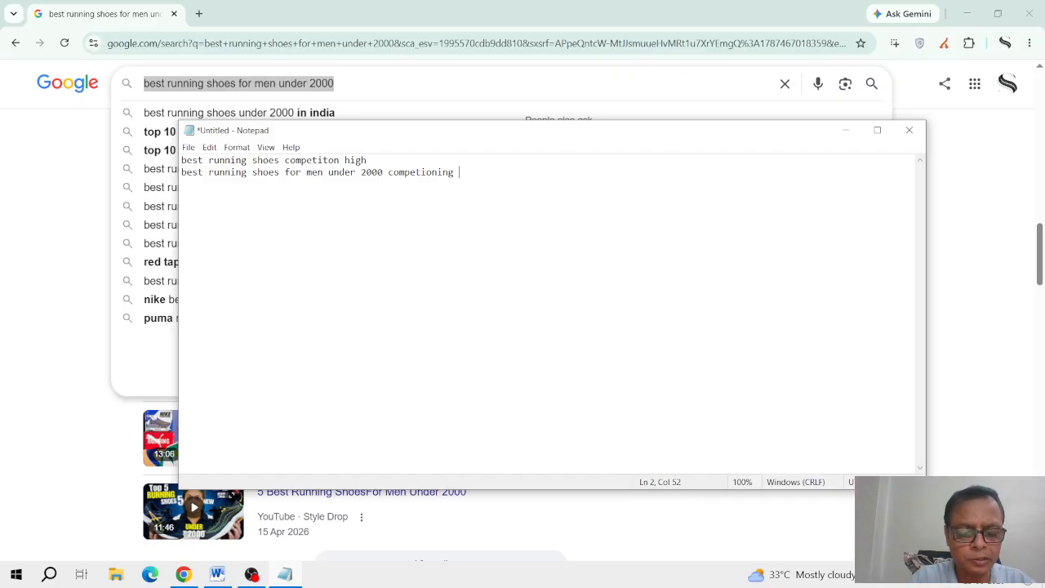
{"action": "type", "text": " mid"}
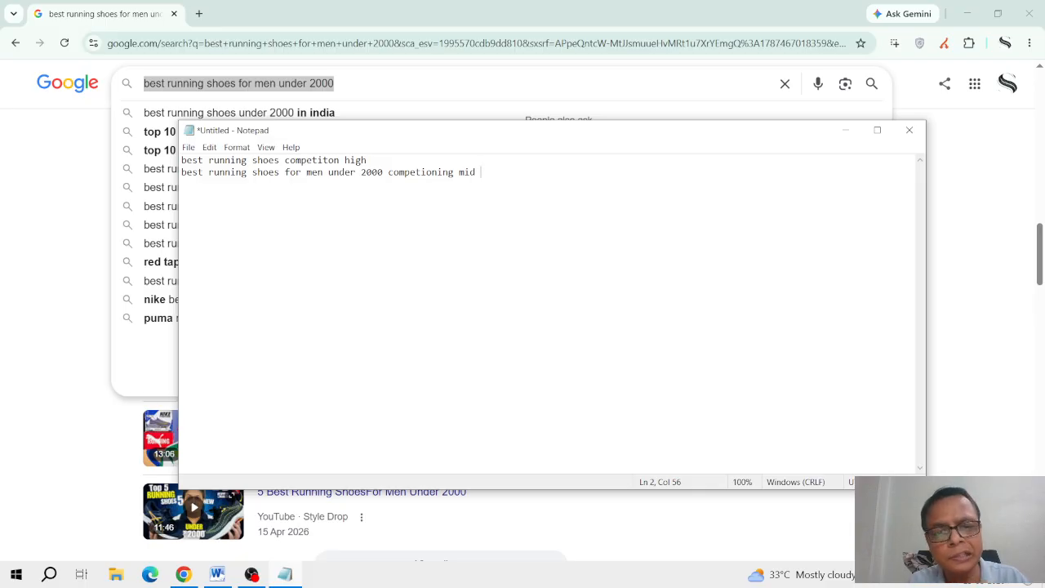
{"action": "type", "text": " level"}
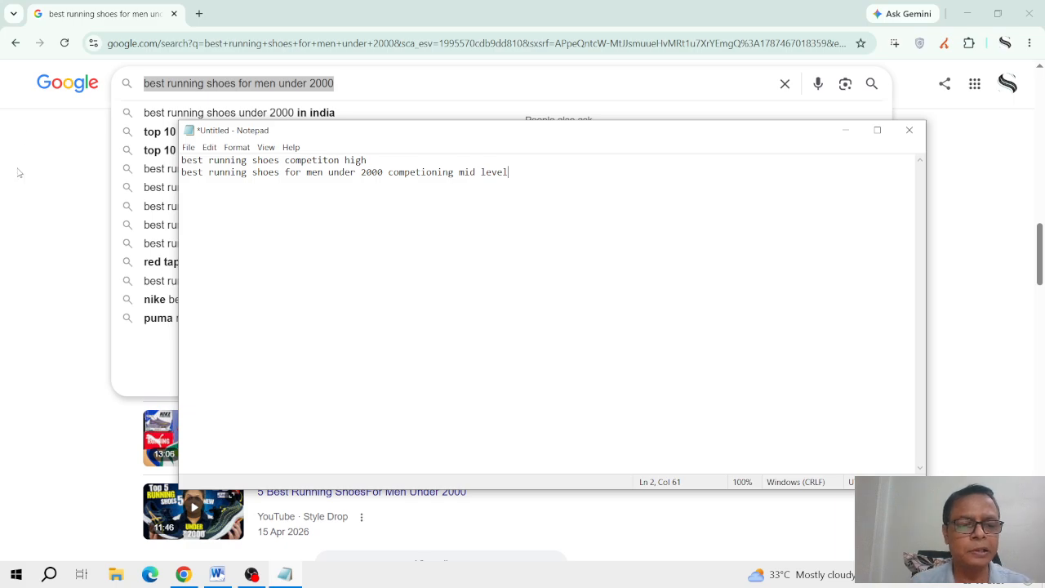
Step: Switch back to Chrome and examine the query's video results, search suggestions, store listings and related searches at the page's end
{"action": "left_click", "coordinate": [43, 130]}
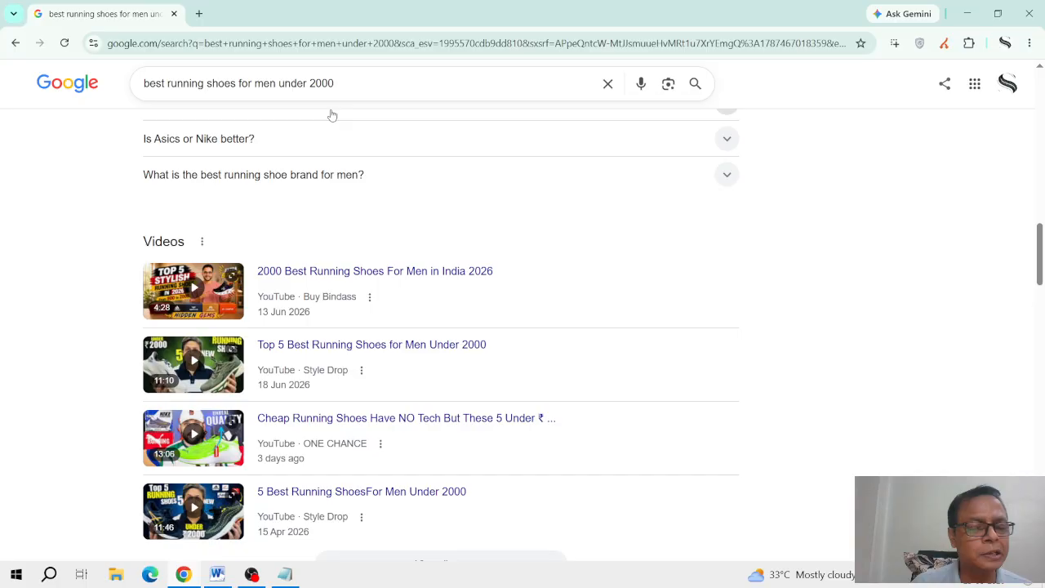
{"action": "scroll", "coordinate": [555, 261], "scroll_direction": "down", "scroll_amount": 2}
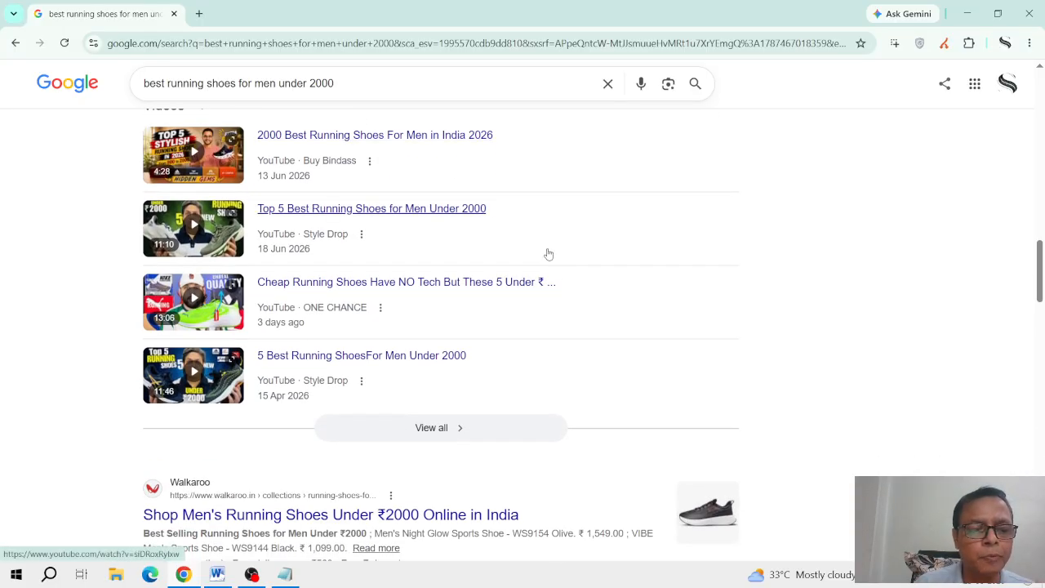
{"action": "scroll", "coordinate": [547, 252], "scroll_direction": "down", "scroll_amount": 2}
{"action": "scroll", "coordinate": [426, 111], "scroll_direction": "up", "scroll_amount": 3}
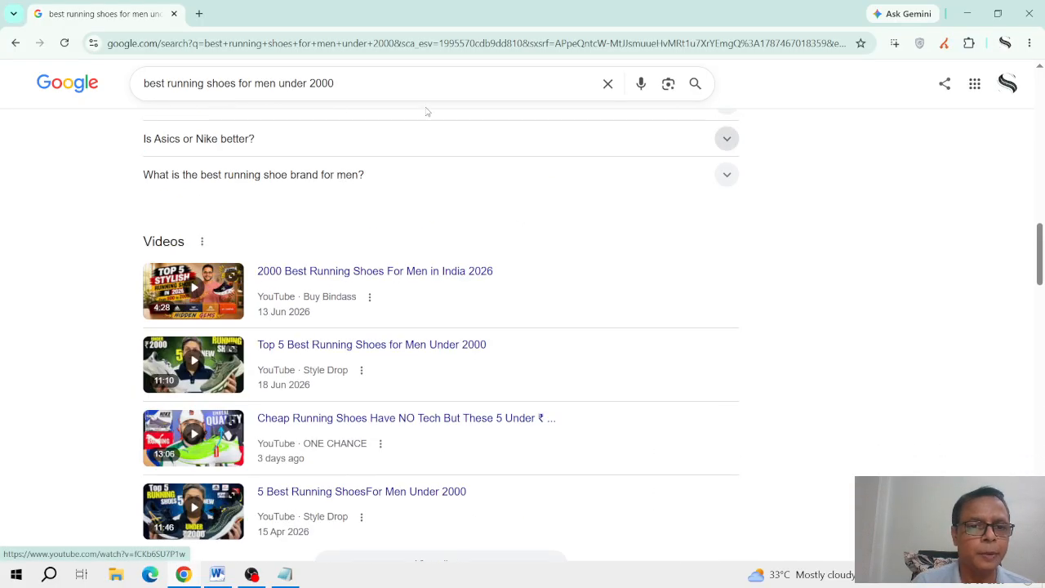
{"action": "left_click", "coordinate": [431, 86]}
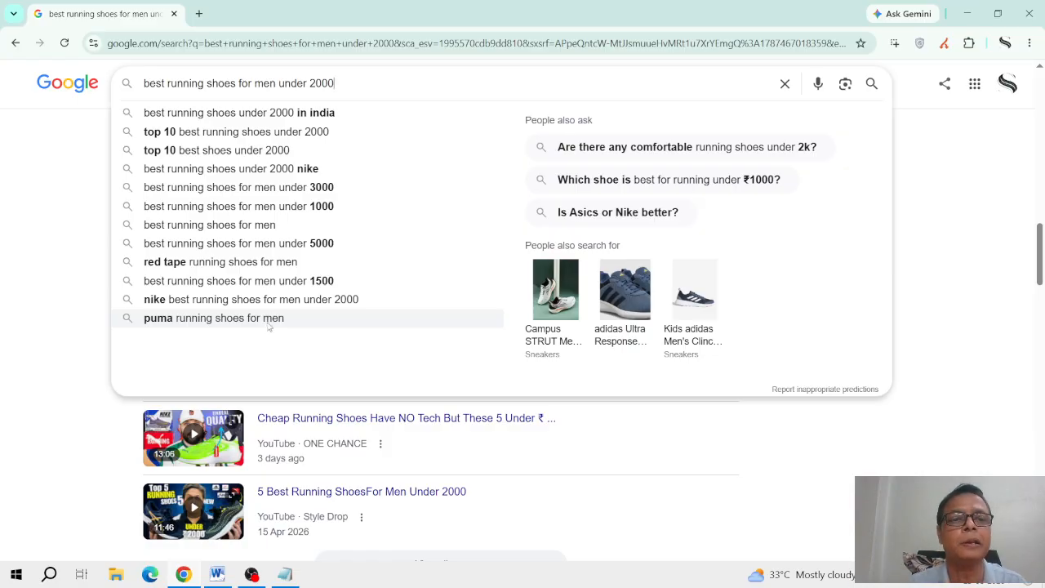
{"action": "left_click", "coordinate": [979, 250]}
{"action": "scroll", "coordinate": [730, 276], "scroll_direction": "down", "scroll_amount": 3}
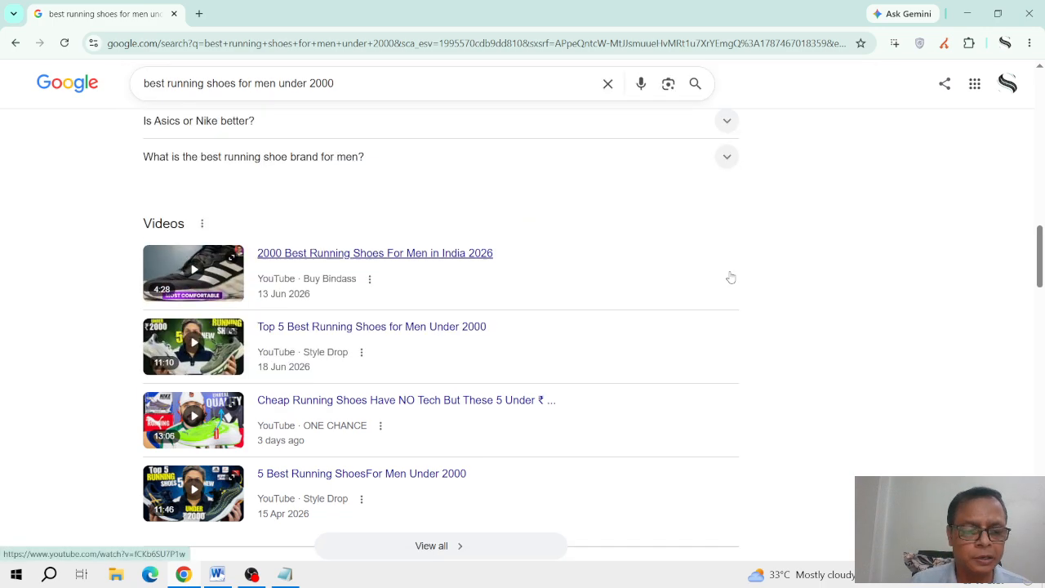
{"action": "scroll", "coordinate": [730, 276], "scroll_direction": "down", "scroll_amount": 6}
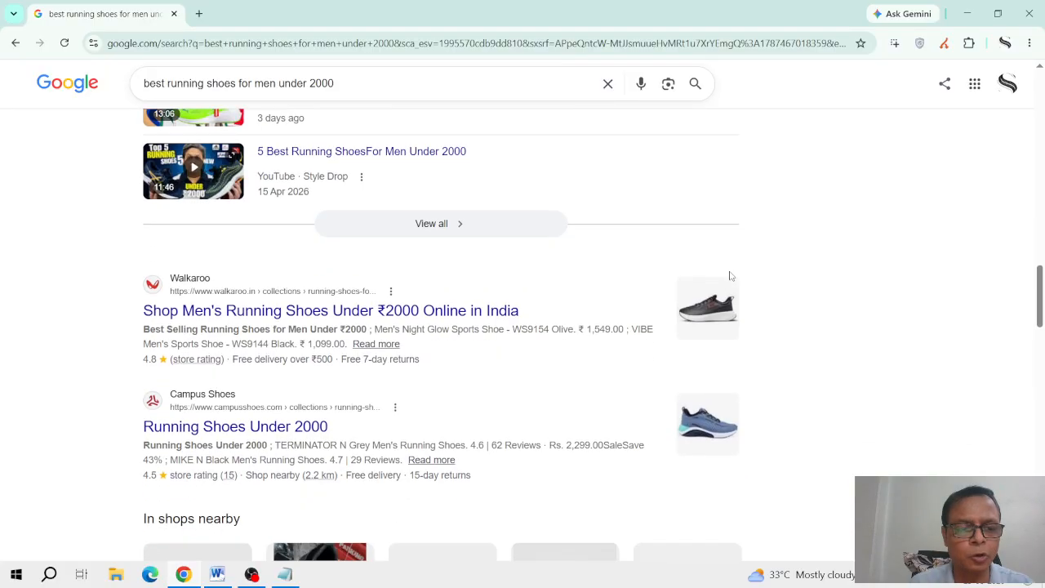
{"action": "scroll", "coordinate": [731, 276], "scroll_direction": "down", "scroll_amount": 8}
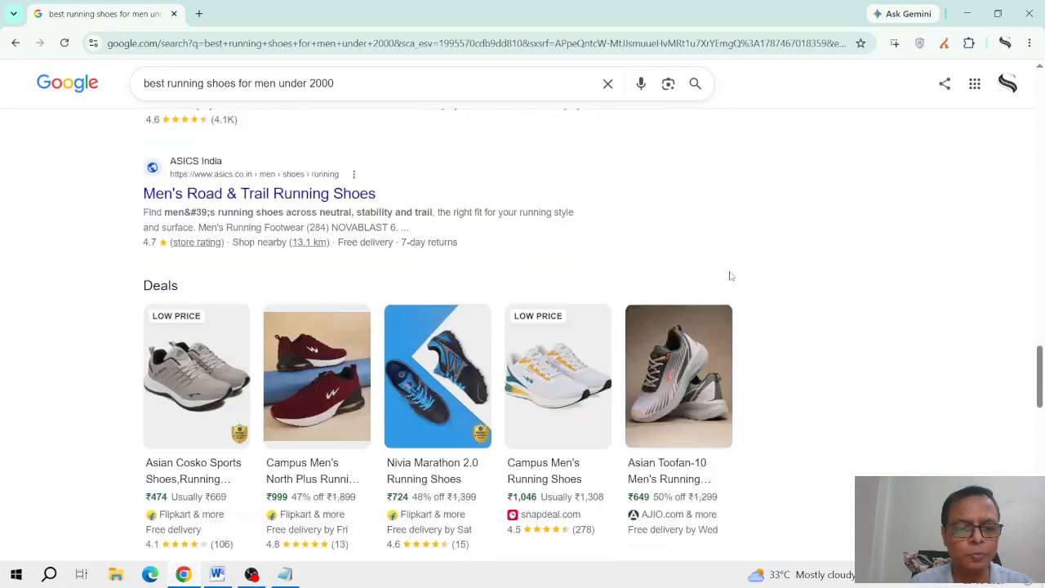
{"action": "scroll", "coordinate": [731, 277], "scroll_direction": "down", "scroll_amount": 6}
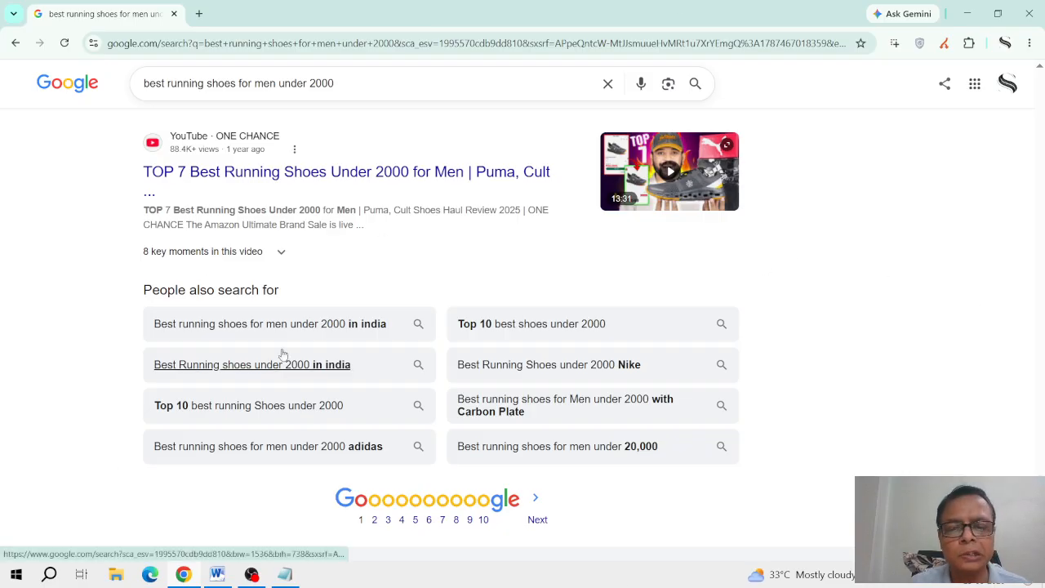
Step: Copy all eight "People also search for" keywords from the results page into Notepad, below the existing notes after a blank line
{"action": "left_click_drag", "start_coordinate": [151, 308], "coordinate": [656, 479]}
{"action": "key", "text": "ctrl+c"}
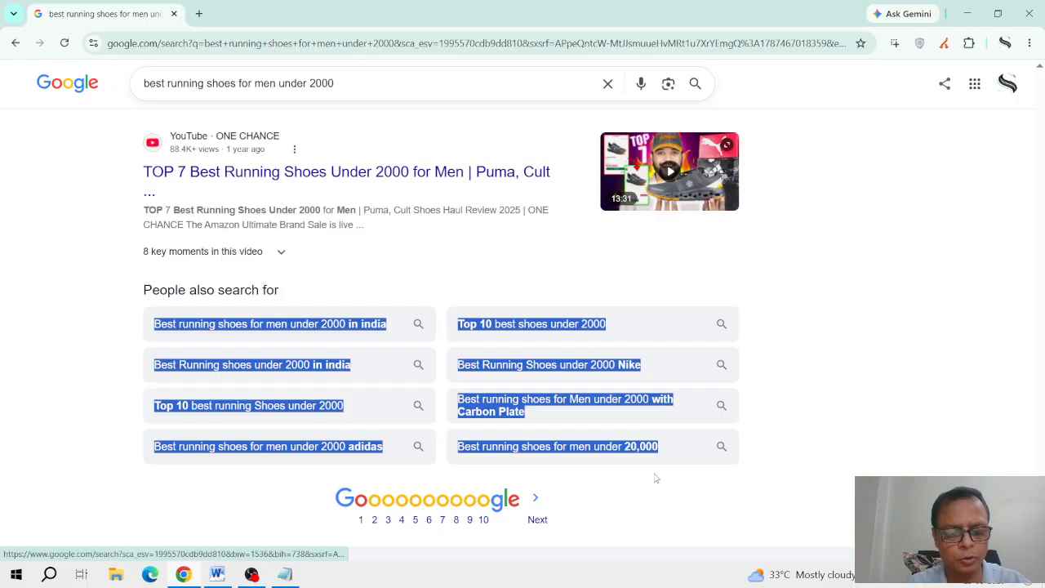
{"action": "left_click", "coordinate": [285, 574]}
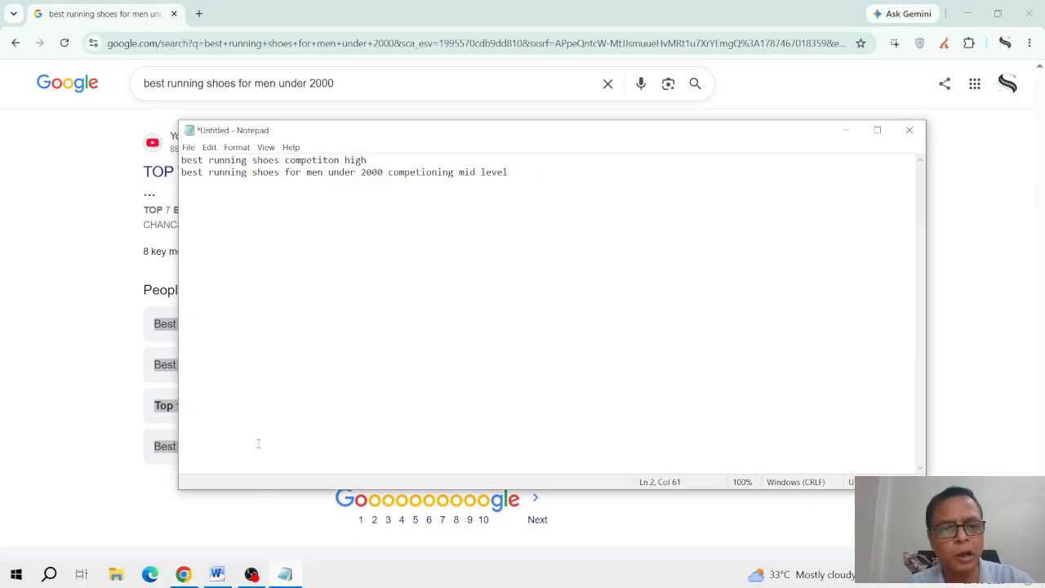
{"action": "key", "text": "Return"}
{"action": "key", "text": "Return"}
{"action": "key", "text": "ctrl+v"}
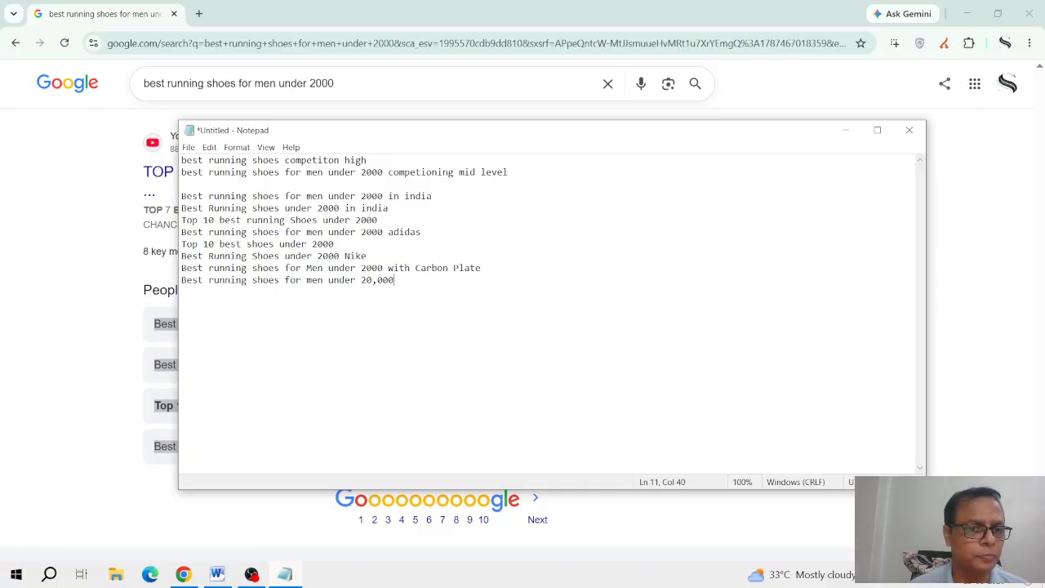
Step: Switch back to Chrome, shorten the Google query to "best running shoes" and run the search
{"action": "left_click", "coordinate": [59, 144]}
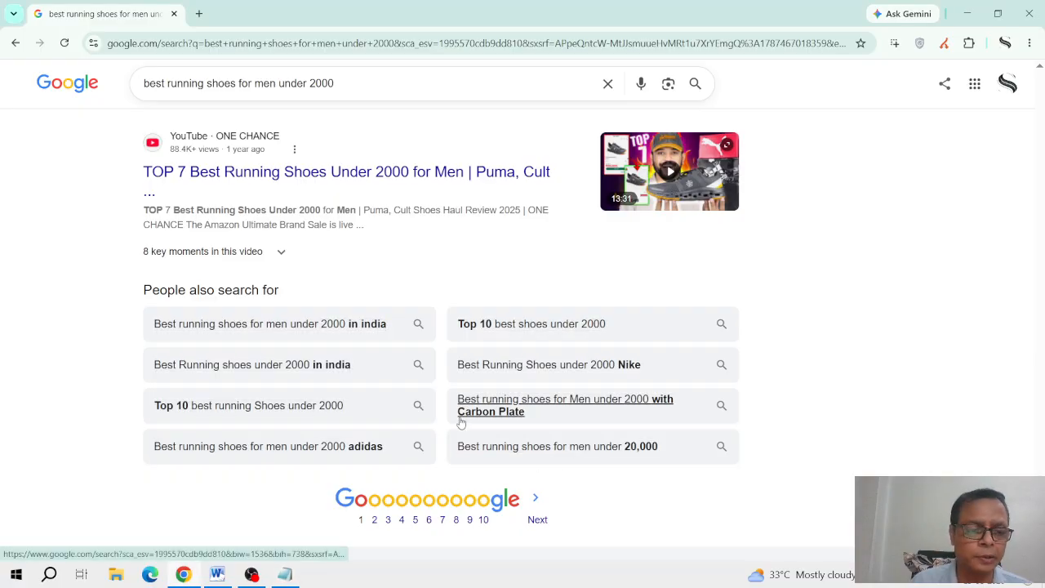
{"action": "scroll", "coordinate": [461, 423], "scroll_direction": "up", "scroll_amount": 6}
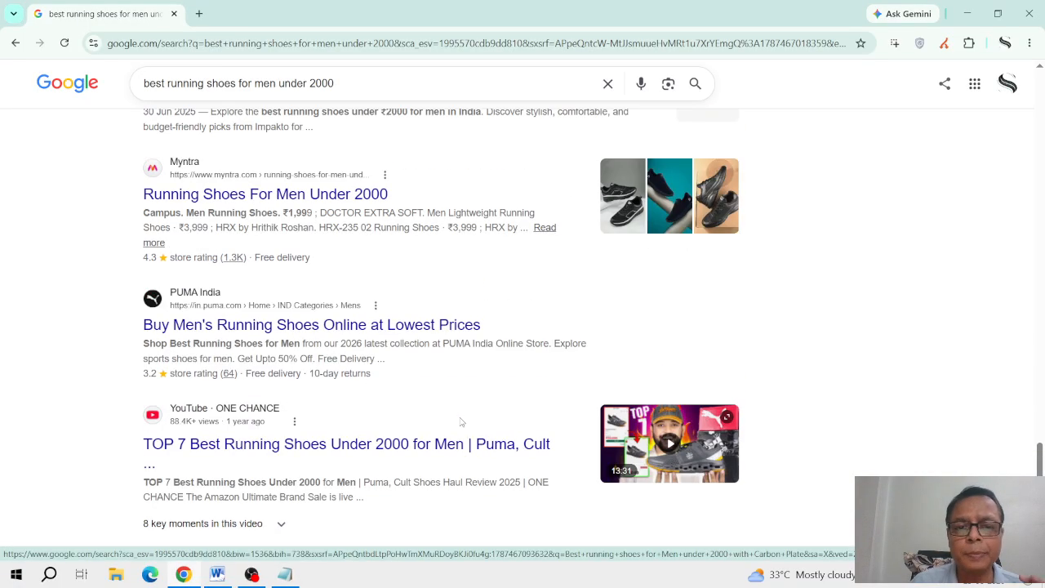
{"action": "scroll", "coordinate": [461, 422], "scroll_direction": "up", "scroll_amount": 6}
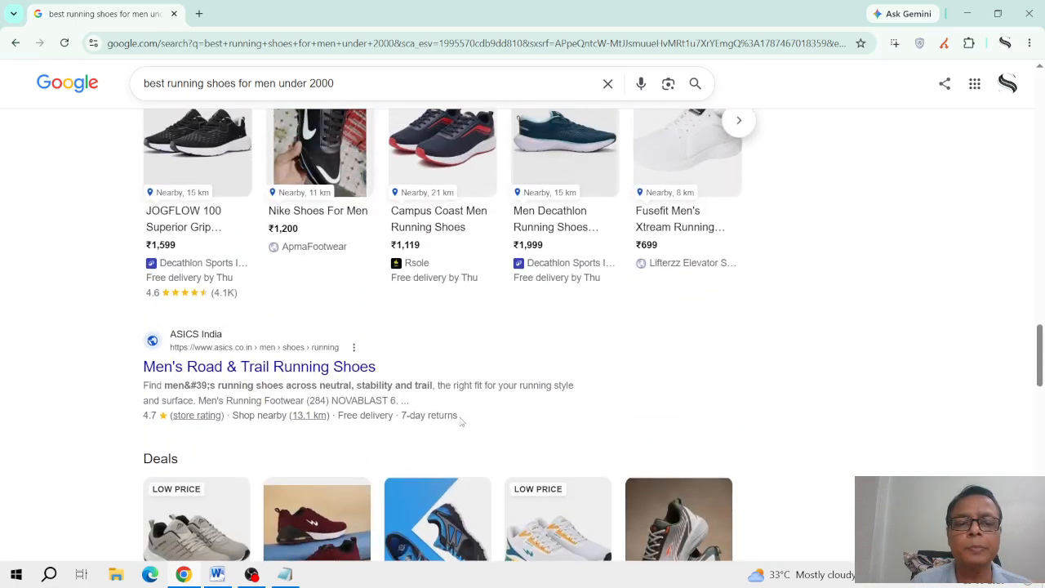
{"action": "scroll", "coordinate": [462, 423], "scroll_direction": "up", "scroll_amount": 3}
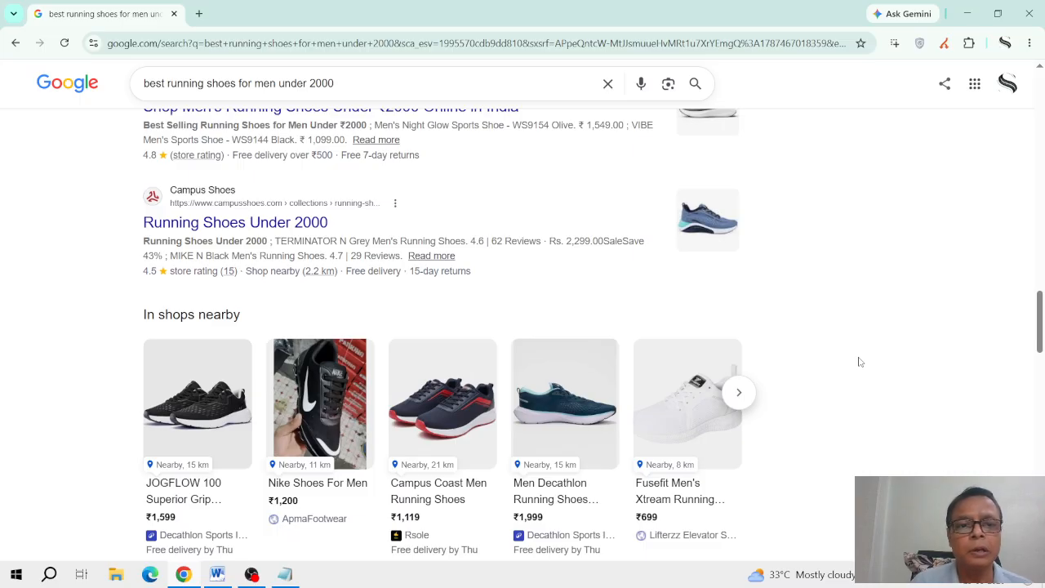
{"action": "scroll", "coordinate": [859, 362], "scroll_direction": "up", "scroll_amount": 3}
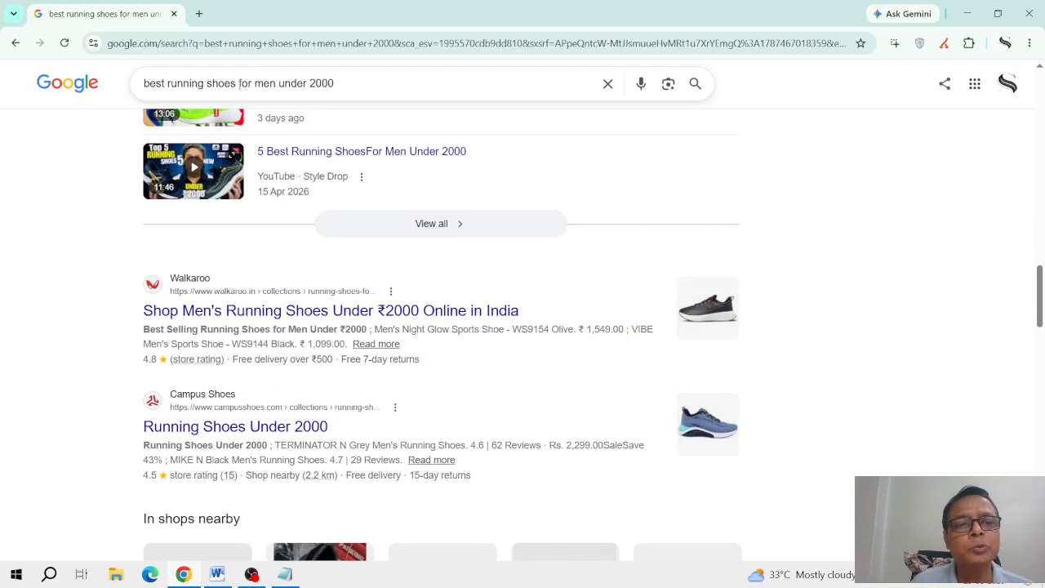
{"action": "left_click_drag", "start_coordinate": [239, 83], "coordinate": [605, 85]}
{"action": "key", "text": "BackSpace"}
{"action": "key", "text": "Return"}
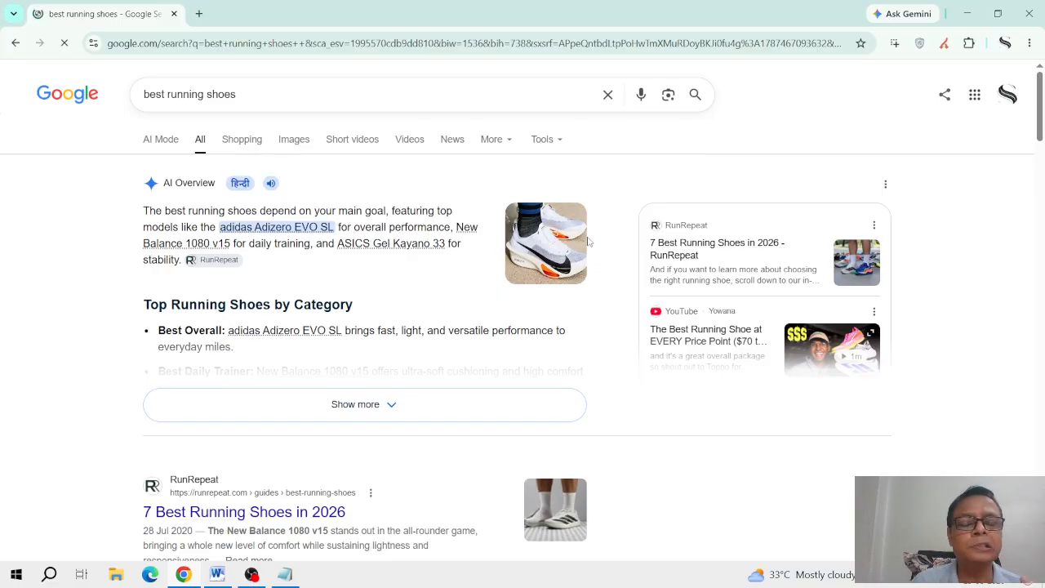
Step: Load more "People also ask" questions by expanding and collapsing existing ones, including "What are the best running shoes in 2026?"
{"action": "scroll", "coordinate": [588, 241], "scroll_direction": "down", "scroll_amount": 8}
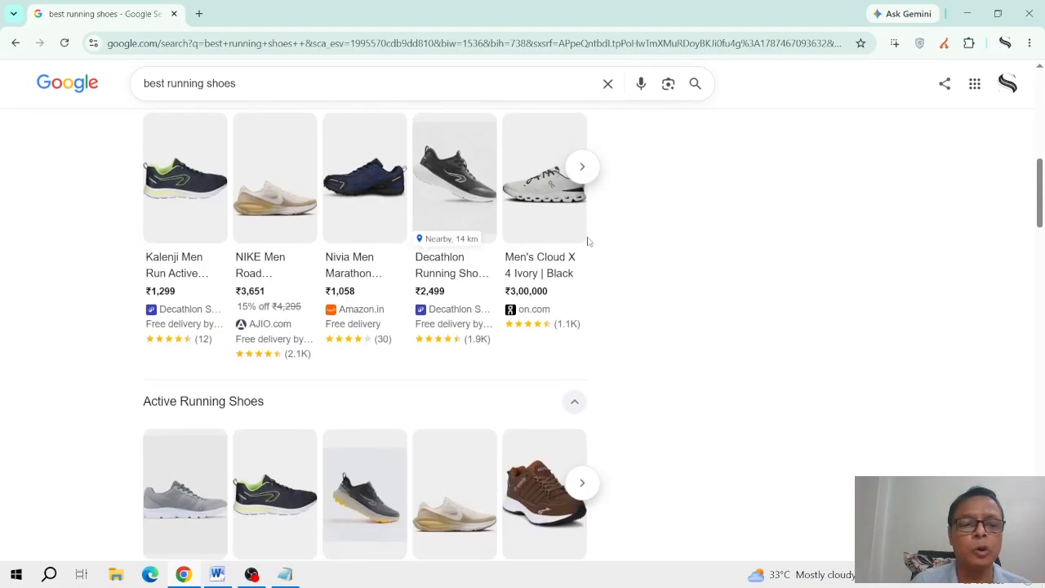
{"action": "scroll", "coordinate": [588, 241], "scroll_direction": "down", "scroll_amount": 5}
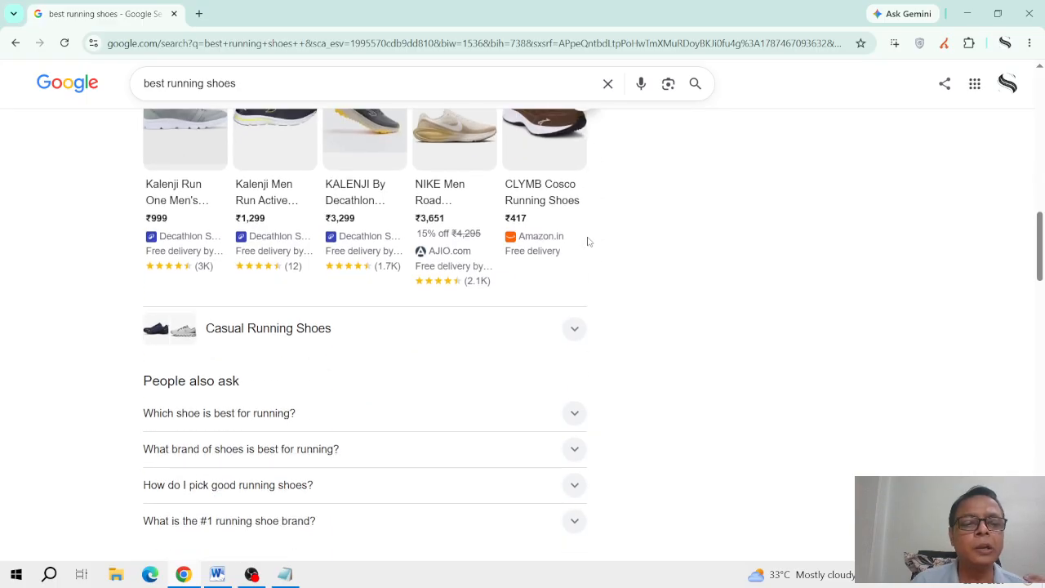
{"action": "scroll", "coordinate": [588, 241], "scroll_direction": "down", "scroll_amount": 3}
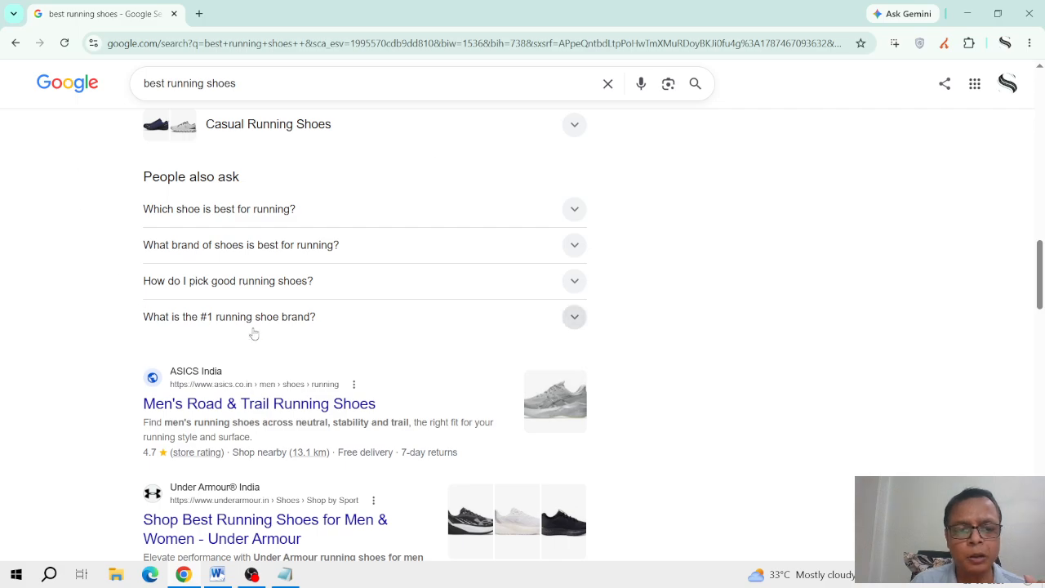
{"action": "left_click", "coordinate": [376, 319]}
{"action": "left_click", "coordinate": [374, 320]}
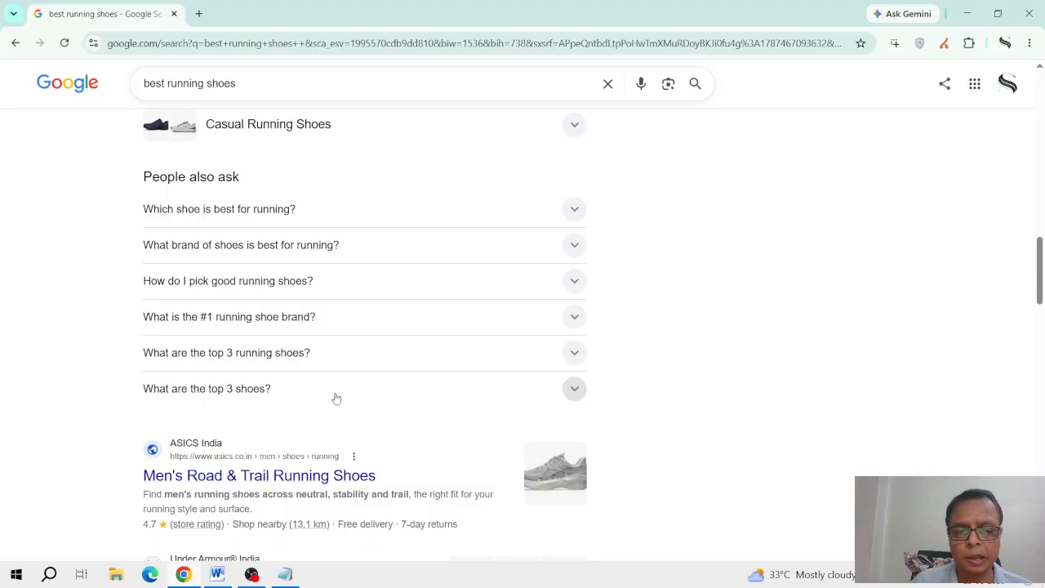
{"action": "left_click", "coordinate": [335, 398]}
{"action": "left_click", "coordinate": [335, 398]}
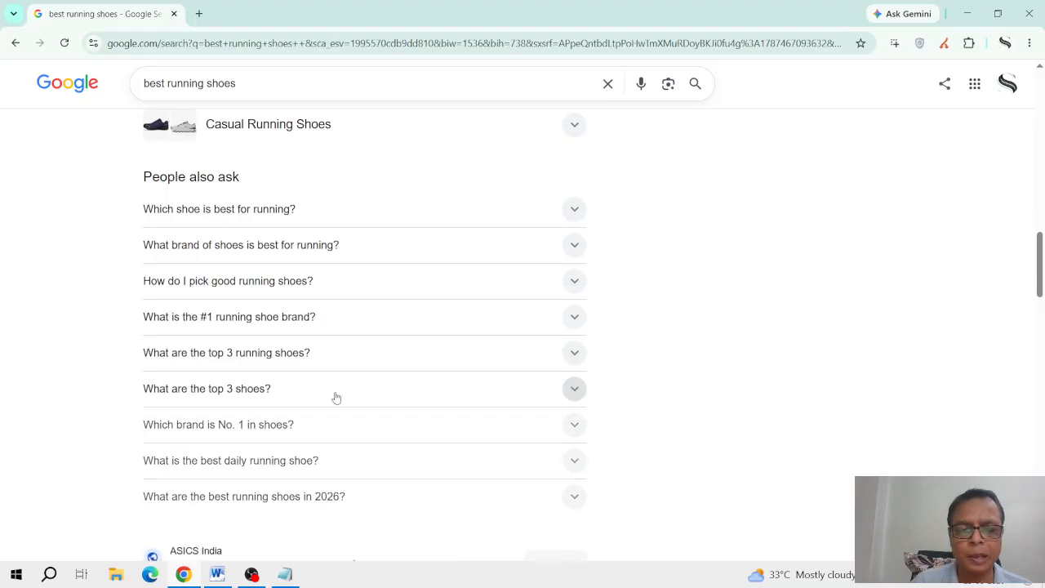
{"action": "scroll", "coordinate": [335, 398], "scroll_direction": "down", "scroll_amount": 3}
{"action": "left_click", "coordinate": [341, 292]}
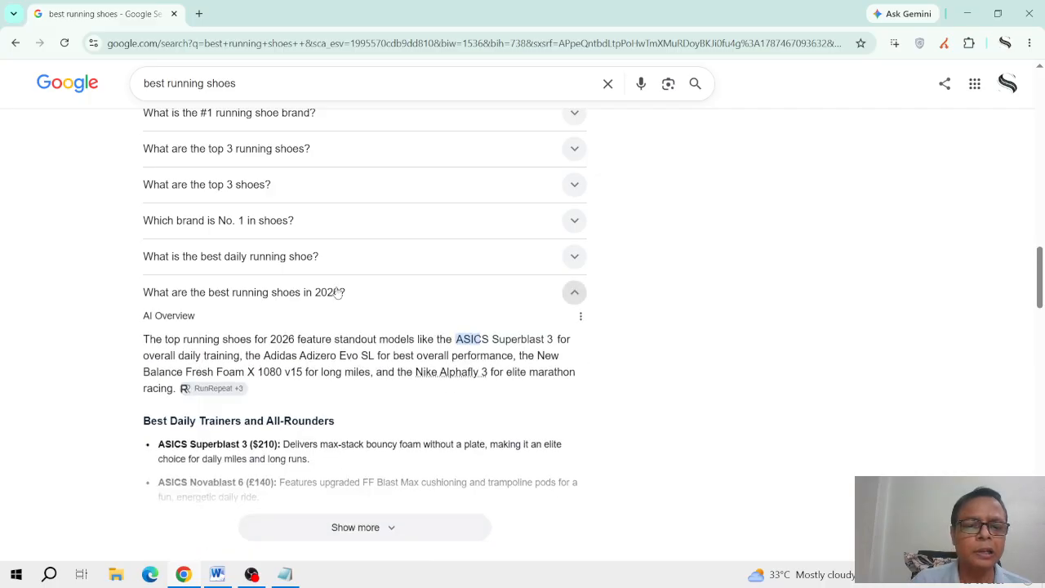
{"action": "left_click", "coordinate": [339, 292]}
{"action": "scroll", "coordinate": [337, 292], "scroll_direction": "up", "scroll_amount": 3}
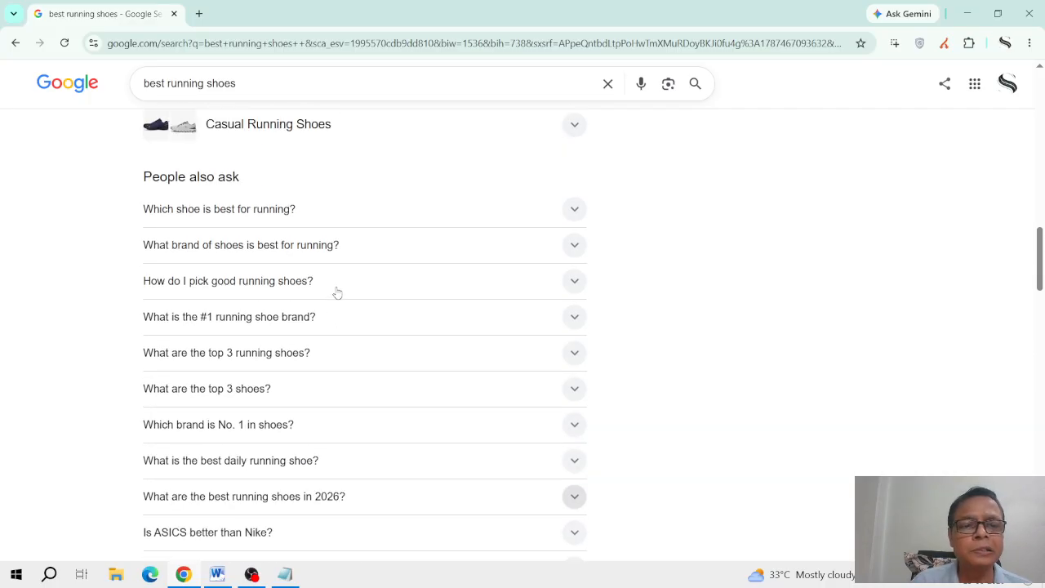
Step: Extend the question list further by expanding and collapsing "Is Hoka or ASICS better?" and "Which brand is best for running shoes?"
{"action": "scroll", "coordinate": [337, 292], "scroll_direction": "down", "scroll_amount": 2}
{"action": "scroll", "coordinate": [336, 292], "scroll_direction": "up", "scroll_amount": 1}
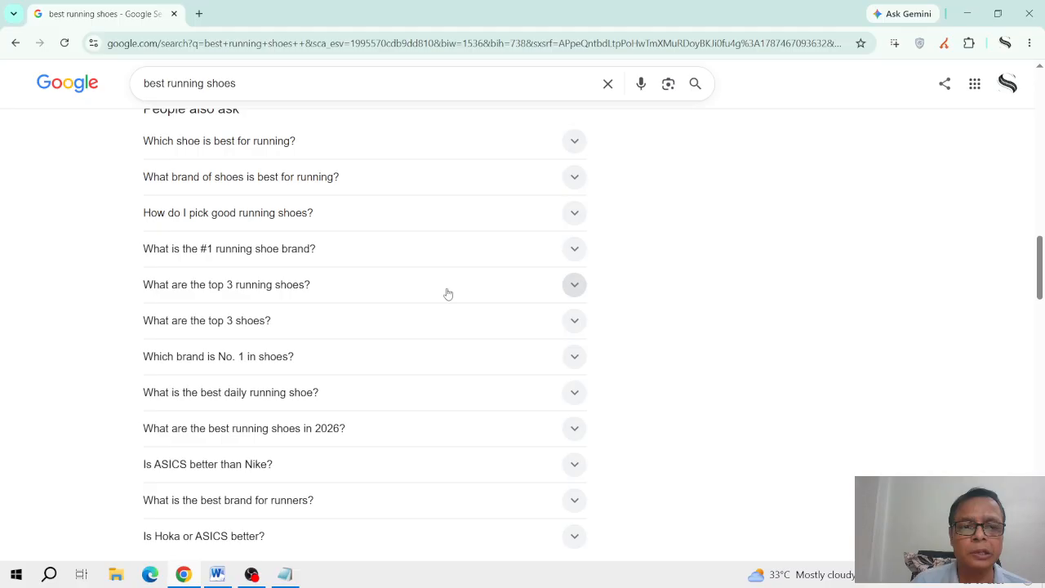
{"action": "scroll", "coordinate": [441, 290], "scroll_direction": "up", "scroll_amount": 1}
{"action": "scroll", "coordinate": [433, 288], "scroll_direction": "down", "scroll_amount": 2}
{"action": "scroll", "coordinate": [434, 289], "scroll_direction": "down", "scroll_amount": 3}
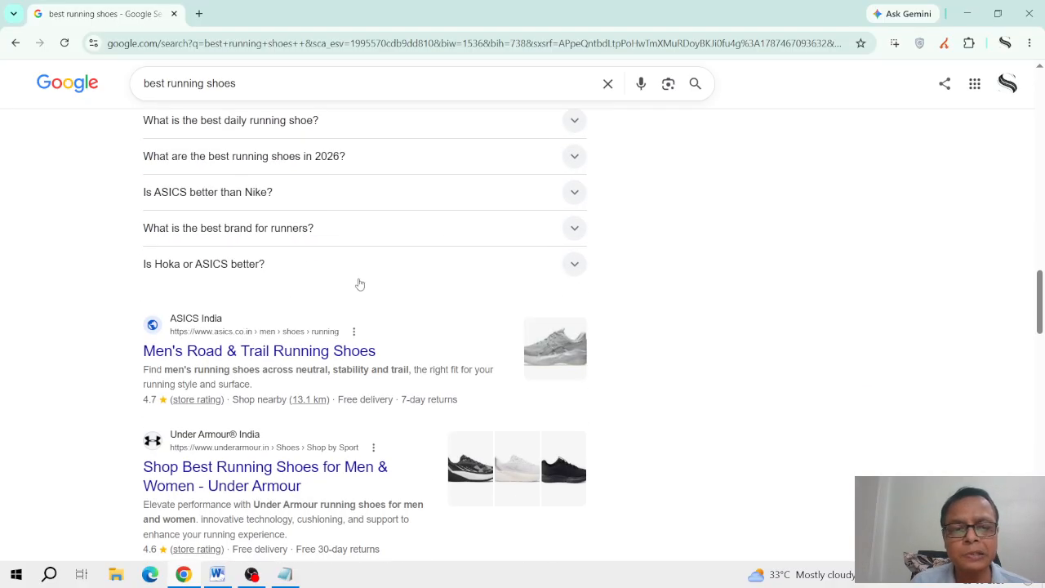
{"action": "left_click", "coordinate": [353, 272]}
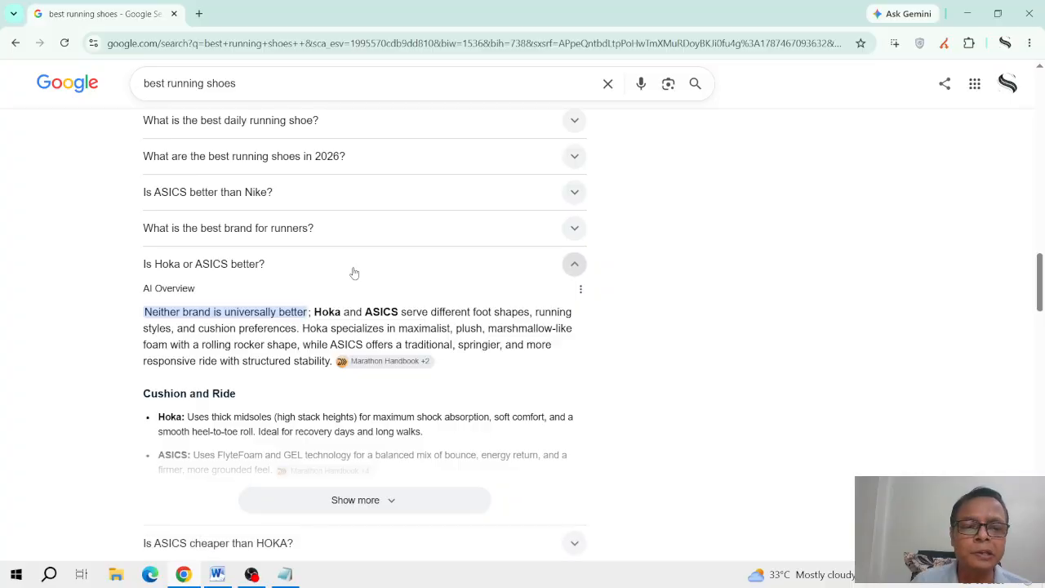
{"action": "left_click", "coordinate": [353, 273]}
{"action": "left_click", "coordinate": [315, 374]}
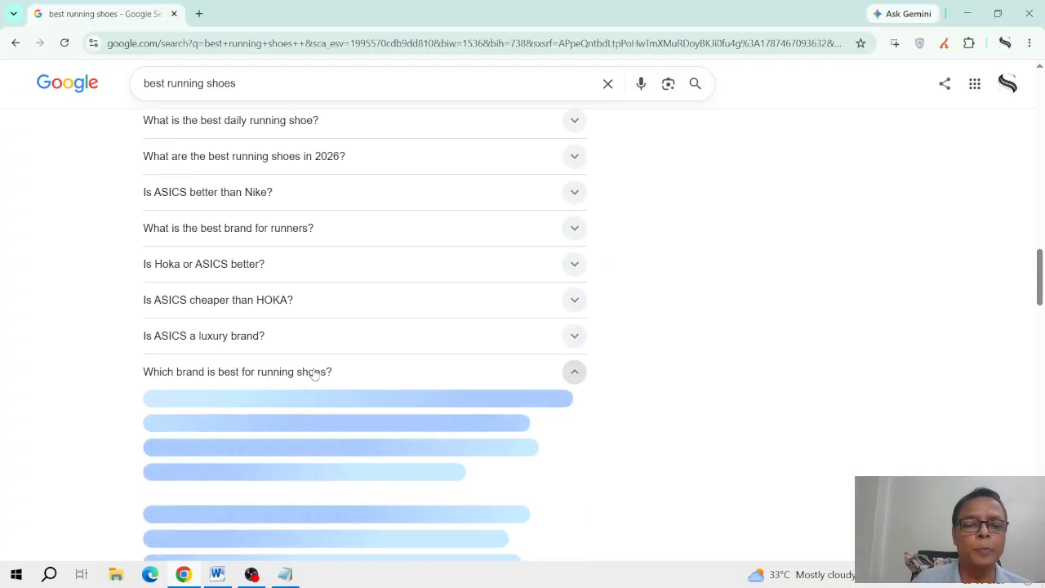
{"action": "left_click", "coordinate": [315, 372]}
Step: Copy the whole list of "People also ask" questions into Notepad, below the related keywords after a blank line
{"action": "scroll", "coordinate": [195, 326], "scroll_direction": "up", "scroll_amount": 3}
{"action": "scroll", "coordinate": [145, 228], "scroll_direction": "up", "scroll_amount": 1}
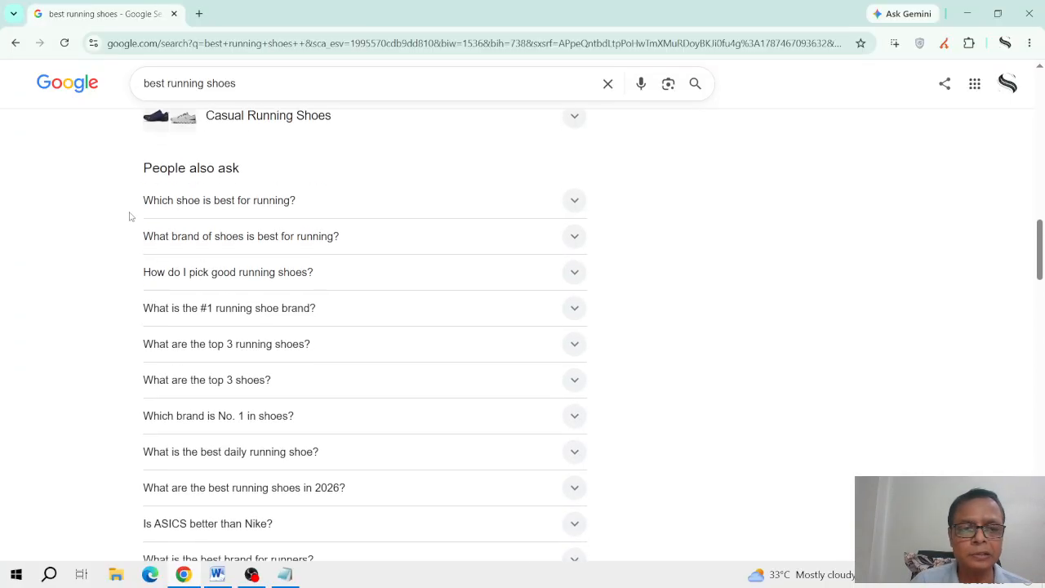
{"action": "scroll", "coordinate": [136, 188], "scroll_direction": "down", "scroll_amount": 1}
{"action": "left_click_drag", "start_coordinate": [130, 142], "coordinate": [316, 360]}
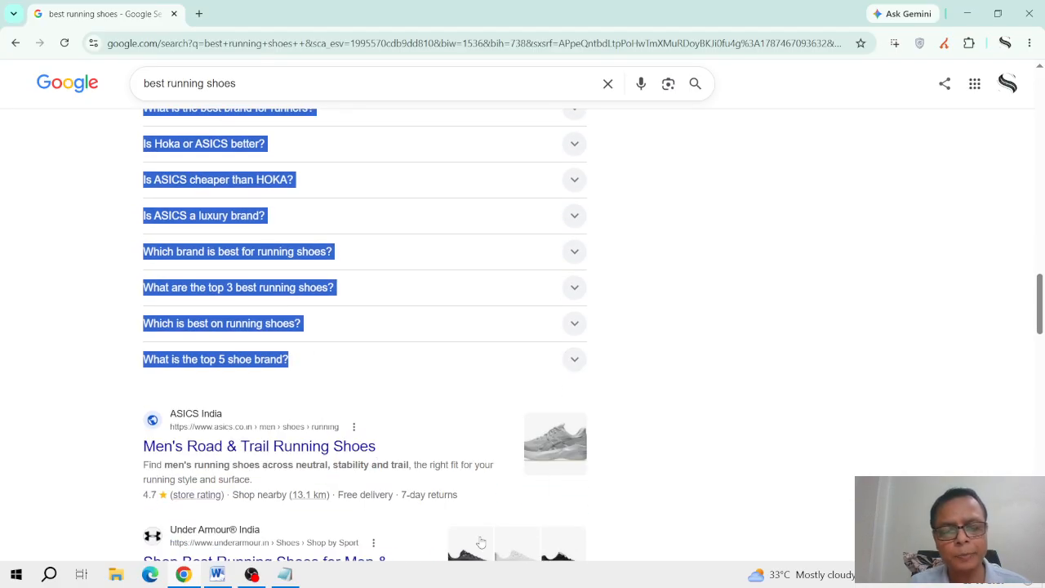
{"action": "left_click", "coordinate": [285, 575]}
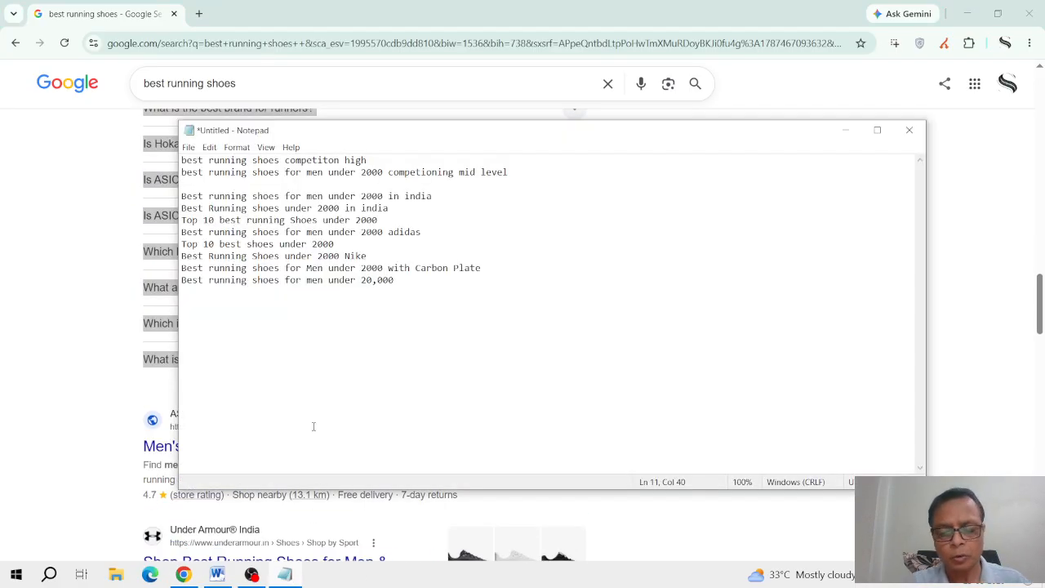
{"action": "type", "text": "Which shoe is best for running? What brand of shoes is best for running? How do I pick good running shoes? What is the #1 running shoe brand? What are the top 3 running shoes? What are the top 3 shoes? Which brand is No. 1 in shoes? What is the best daily running shoe? What are the best running shoes in 2026? Is ASICS better than Nike? What is the best brand for runners? Is Hoka or ASICS better? Is ASICS cheaper than HOKA? Is ASICS a luxury brand? Which brand is best for running shoes? What are the top 3 best running shoes? Which is best on running shoes? What is the top 5 shoe brand?"}
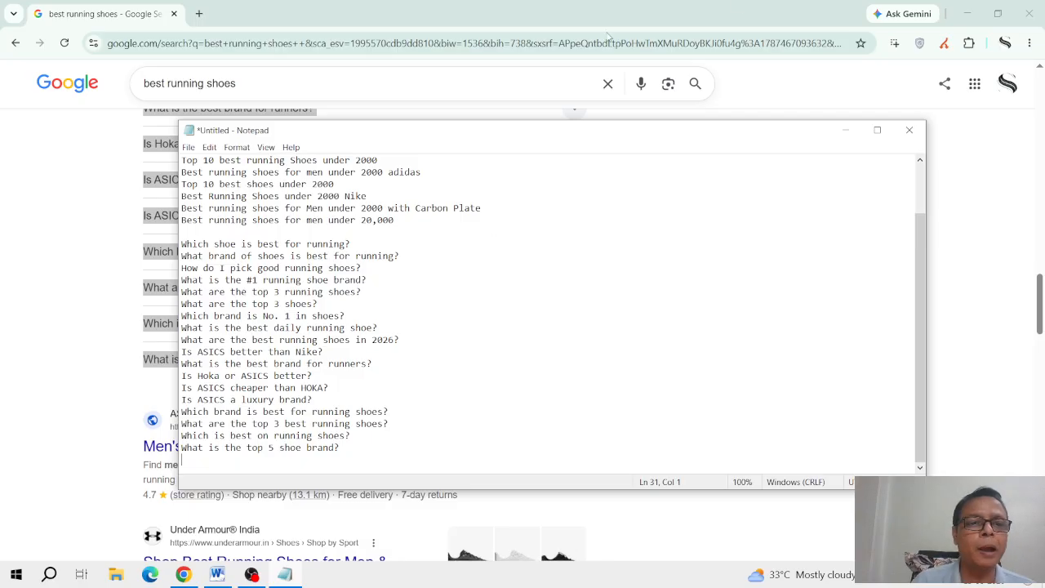
Step: Back in Chrome, examine the search suggestions for "best running shoes" and the related searches at the end of the results
{"action": "left_click", "coordinate": [335, 82]}
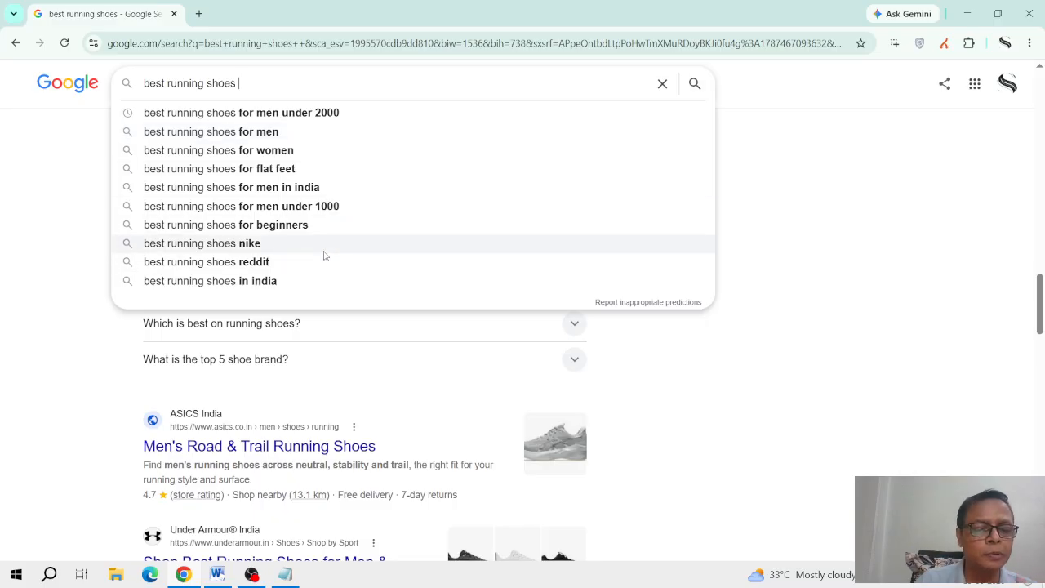
{"action": "left_click", "coordinate": [857, 323]}
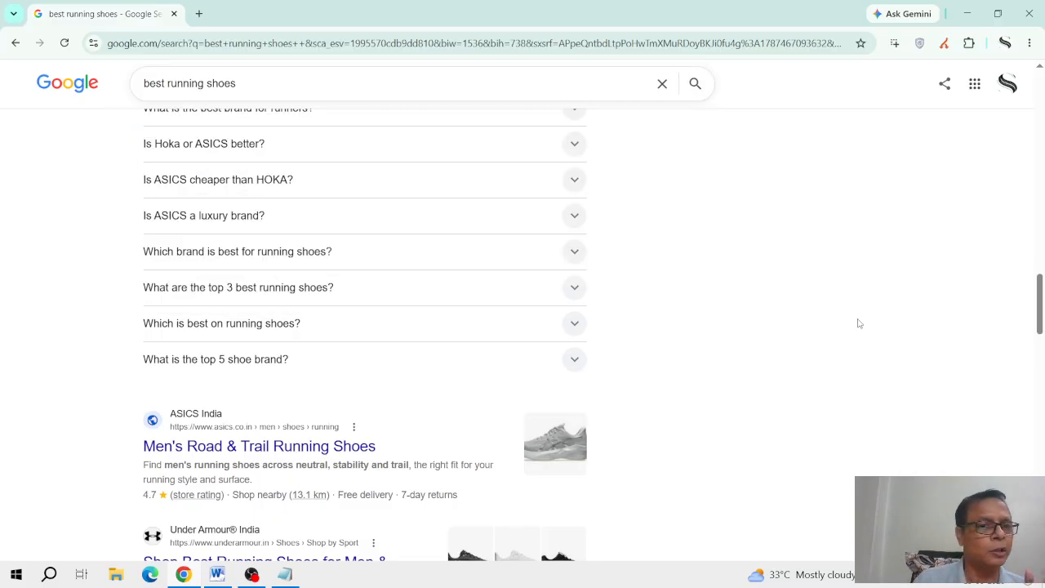
{"action": "left_click", "coordinate": [483, 85]}
{"action": "left_click", "coordinate": [790, 312]}
{"action": "scroll", "coordinate": [790, 311], "scroll_direction": "down", "scroll_amount": 3}
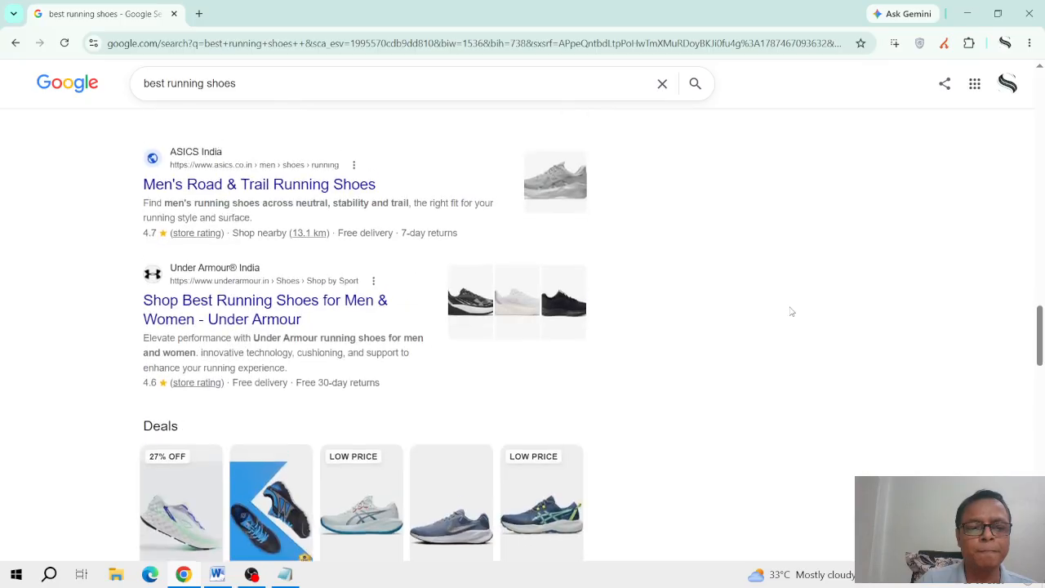
{"action": "scroll", "coordinate": [354, 135], "scroll_direction": "up", "scroll_amount": 5}
{"action": "scroll", "coordinate": [436, 339], "scroll_direction": "down", "scroll_amount": 15}
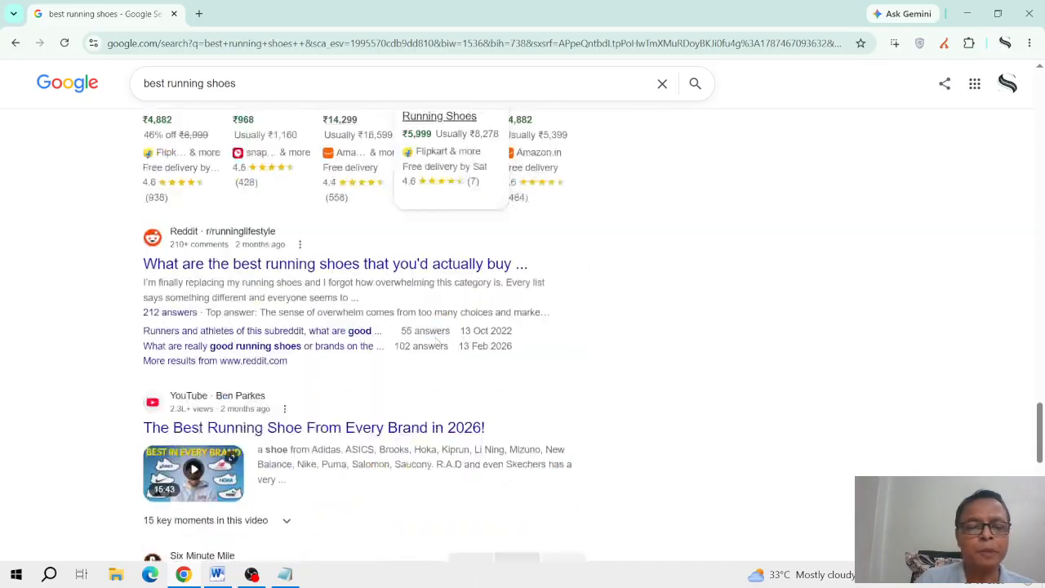
{"action": "scroll", "coordinate": [437, 341], "scroll_direction": "down", "scroll_amount": 1}
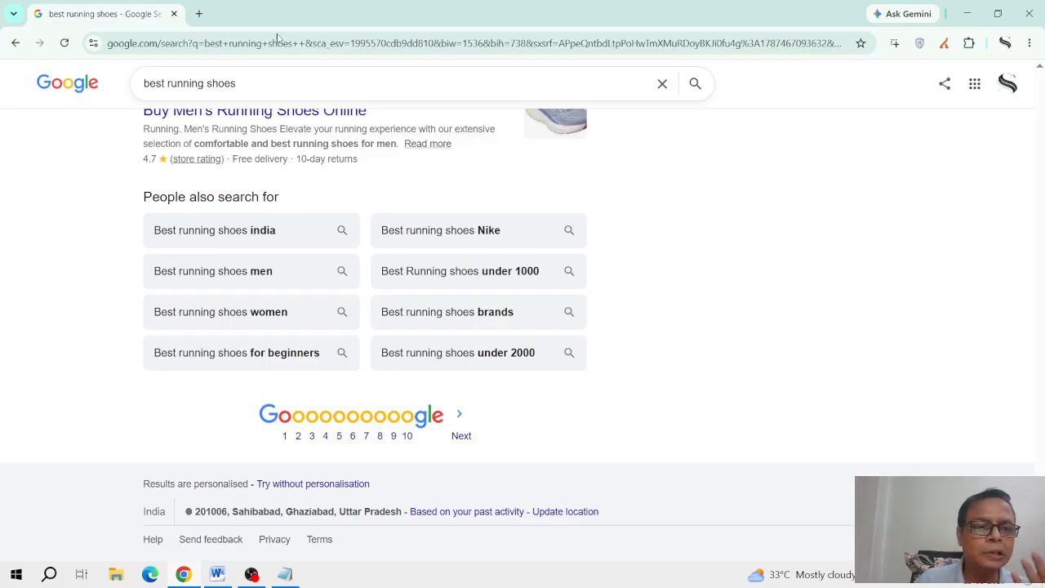
Step: Replace the Google query with the single-word keyword "seo" and run the search
{"action": "triple_click", "coordinate": [287, 82]}
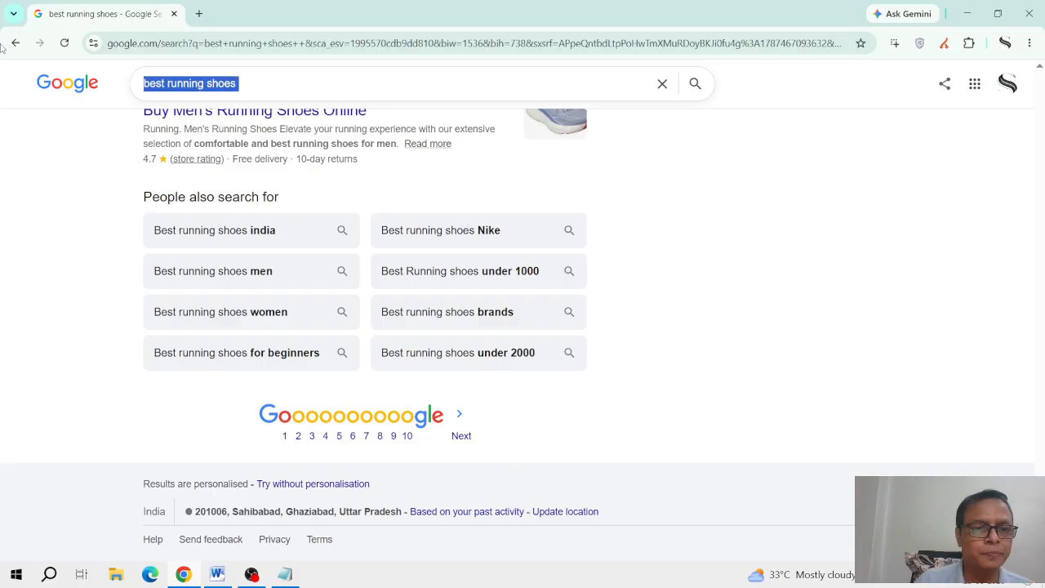
{"action": "type", "text": "seo"}
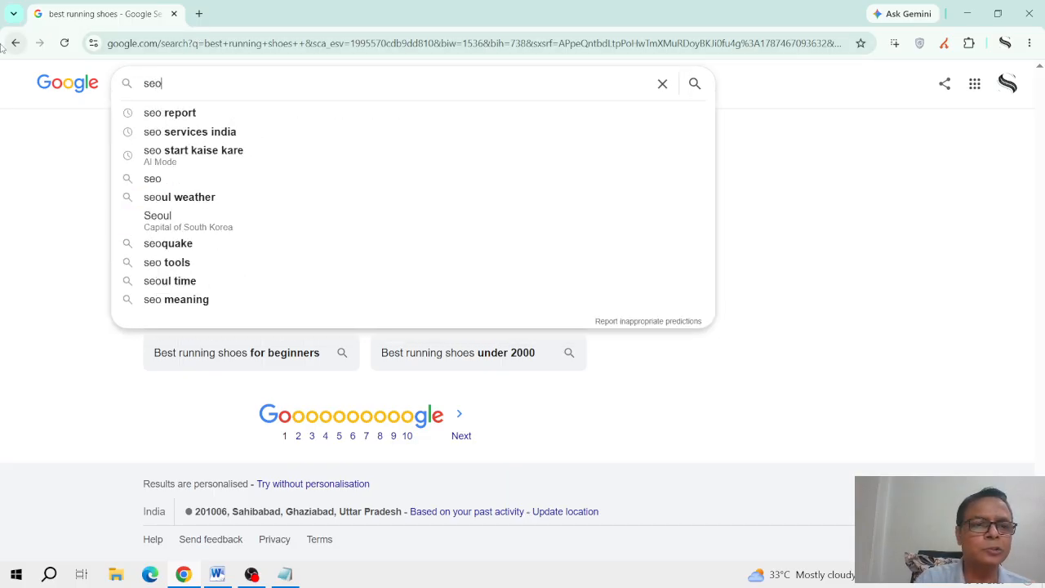
{"action": "key", "text": "Return"}
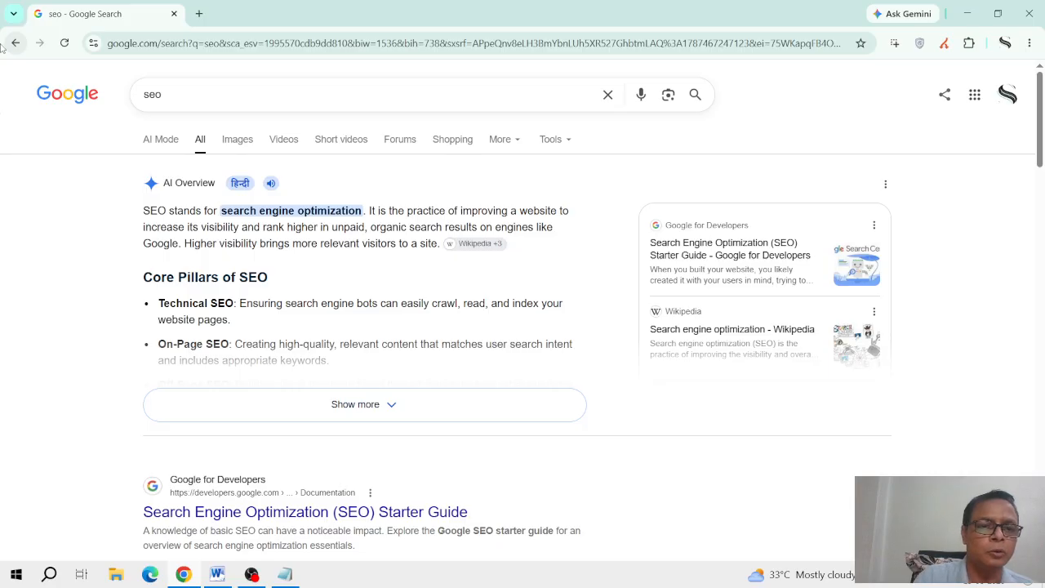
Step: Search Google for the broad keyword "shoes" and look through the product listings in the results
{"action": "left_click_drag", "start_coordinate": [264, 84], "coordinate": [3, 85]}
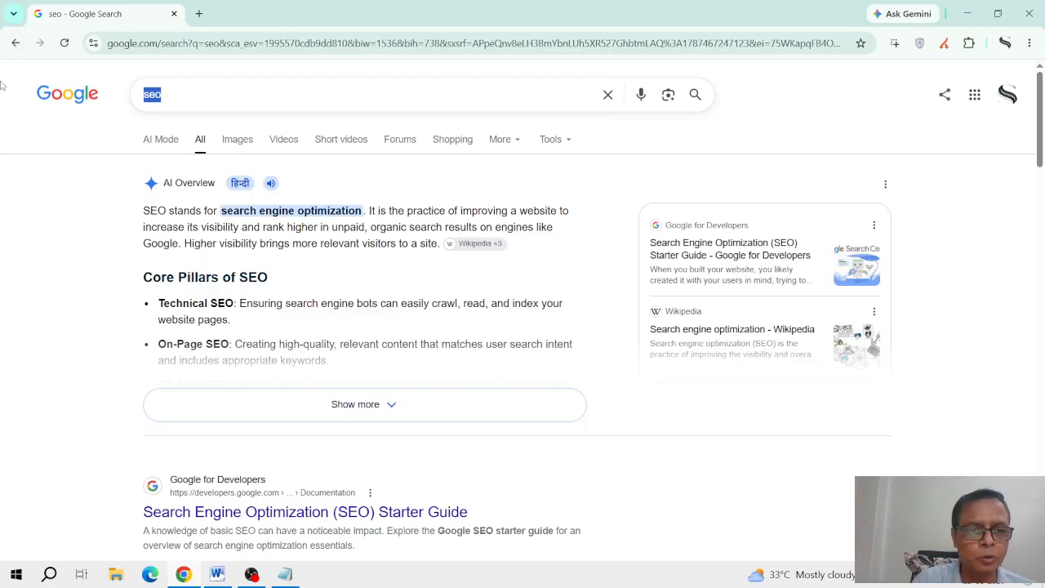
{"action": "type", "text": "shoes"}
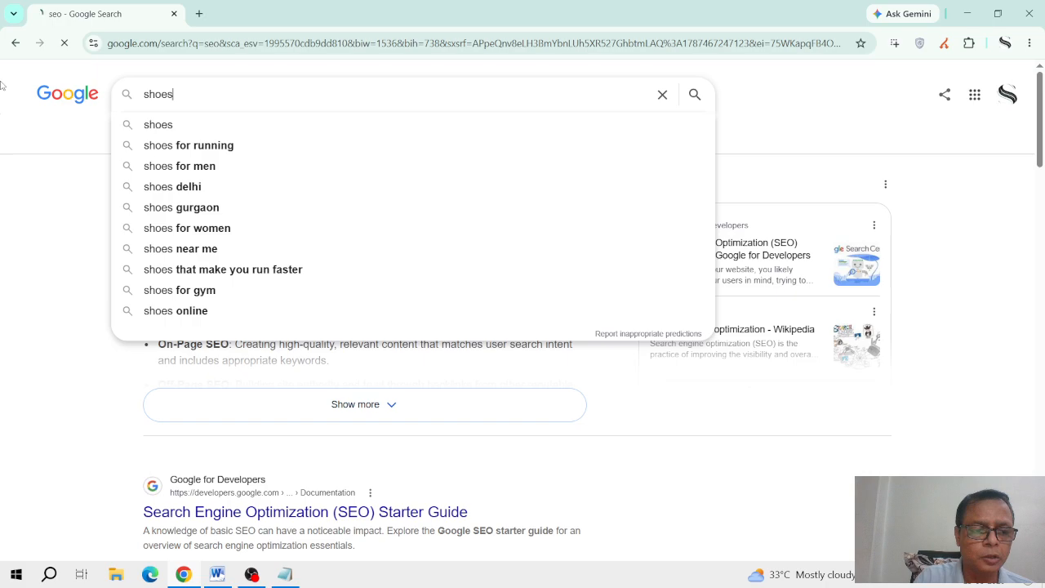
{"action": "key", "text": "Return"}
{"action": "scroll", "coordinate": [359, 222], "scroll_direction": "down", "scroll_amount": 5}
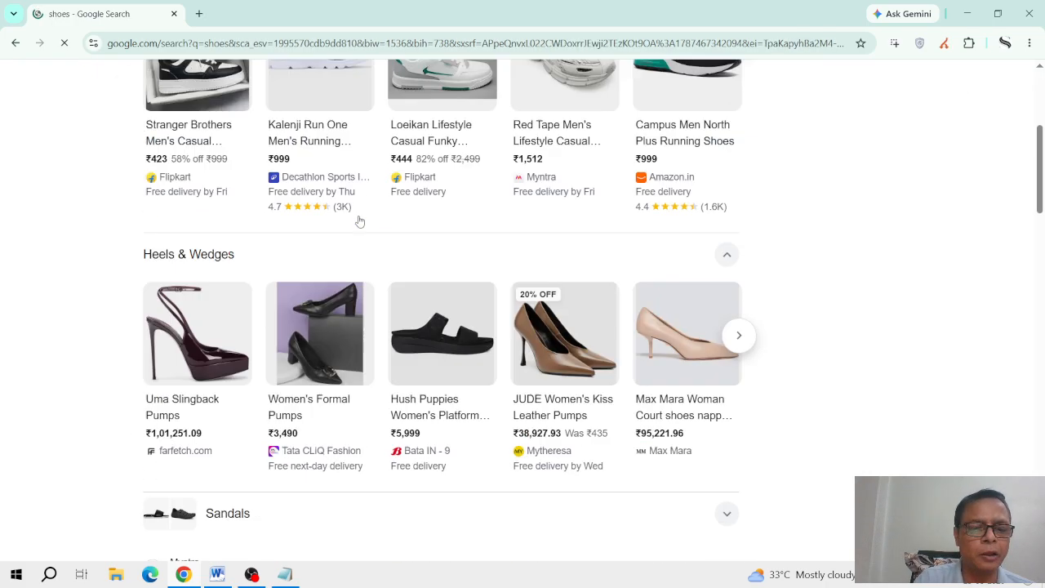
Step: Replace the Google query "shoes" with the broad single-word keyword "laptop" and run the search
{"action": "scroll", "coordinate": [359, 221], "scroll_direction": "up", "scroll_amount": 1}
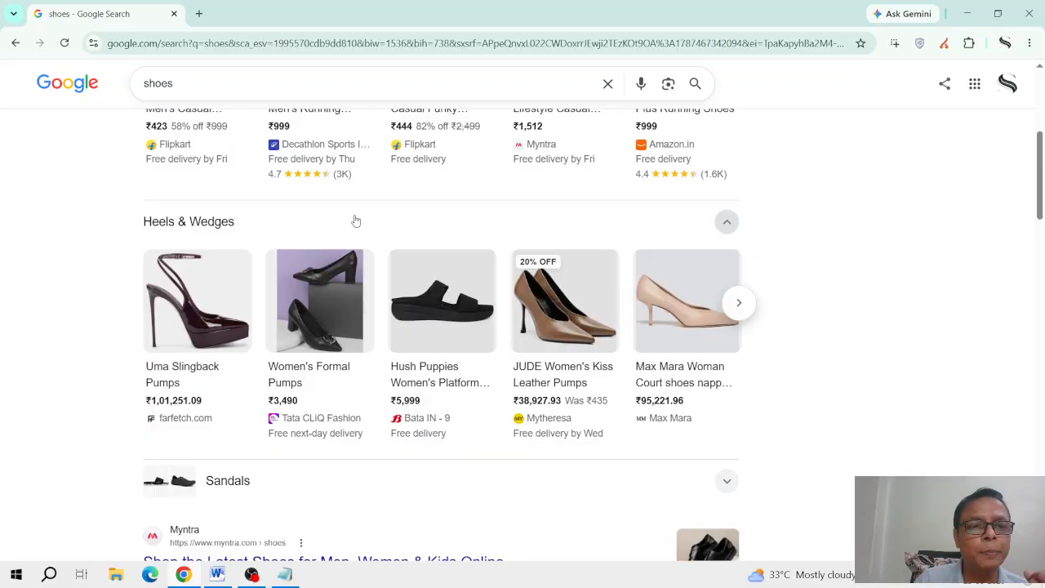
{"action": "scroll", "coordinate": [329, 203], "scroll_direction": "up", "scroll_amount": 3}
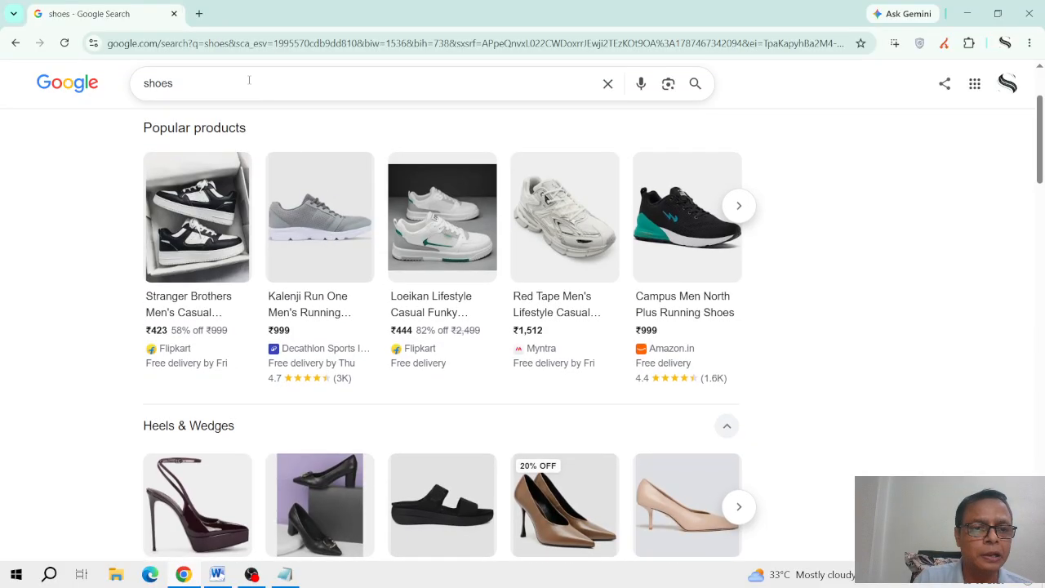
{"action": "left_click_drag", "start_coordinate": [249, 83], "coordinate": [3, 20]}
{"action": "type", "text": "lptop"}
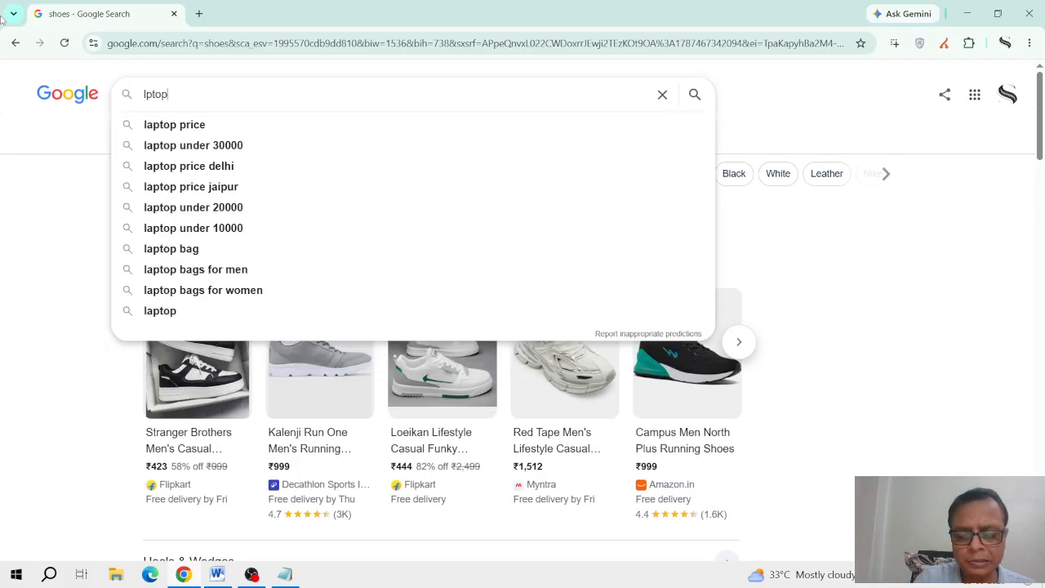
{"action": "key", "text": "Down"}
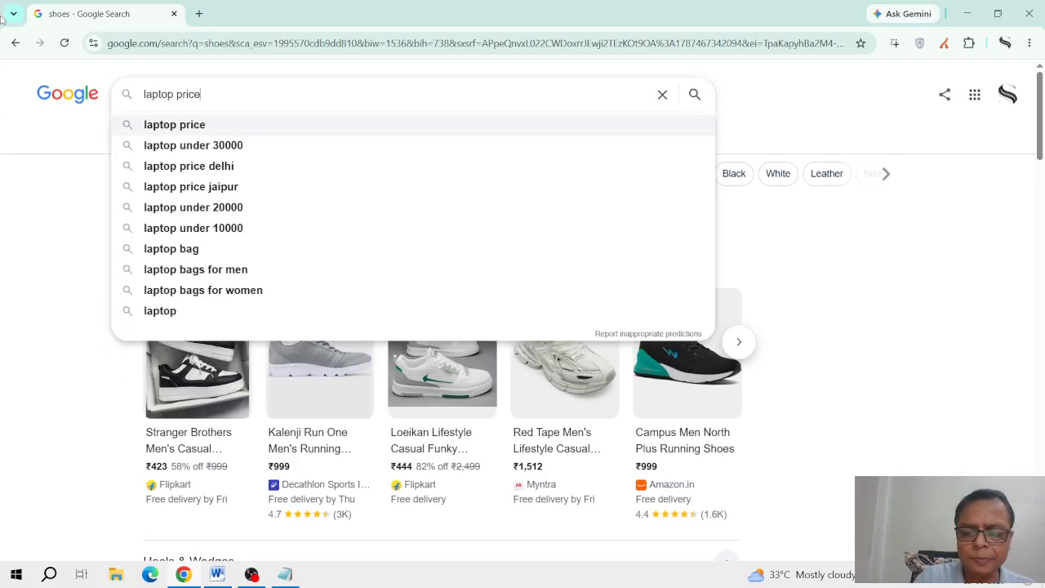
{"action": "key", "text": "BackSpace"}
{"action": "key", "text": "BackSpace"}
{"action": "key", "text": "BackSpace"}
{"action": "key", "text": "Return"}
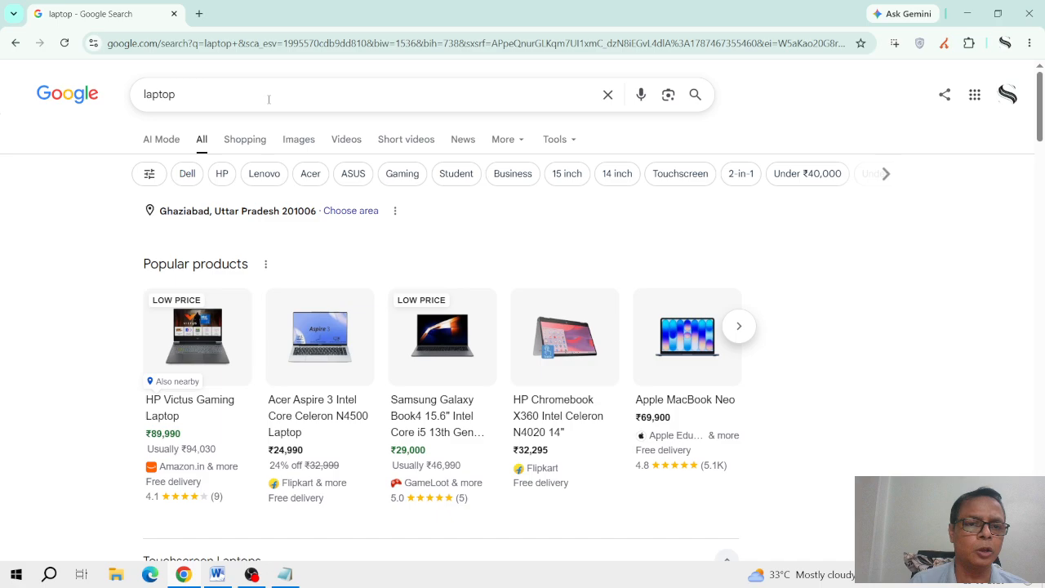
Step: Copy the "laptop" query from Google into Notepad, below the list of questions after a gap
{"action": "key", "text": "ctrl+a"}
{"action": "key", "text": "ctrl+c"}
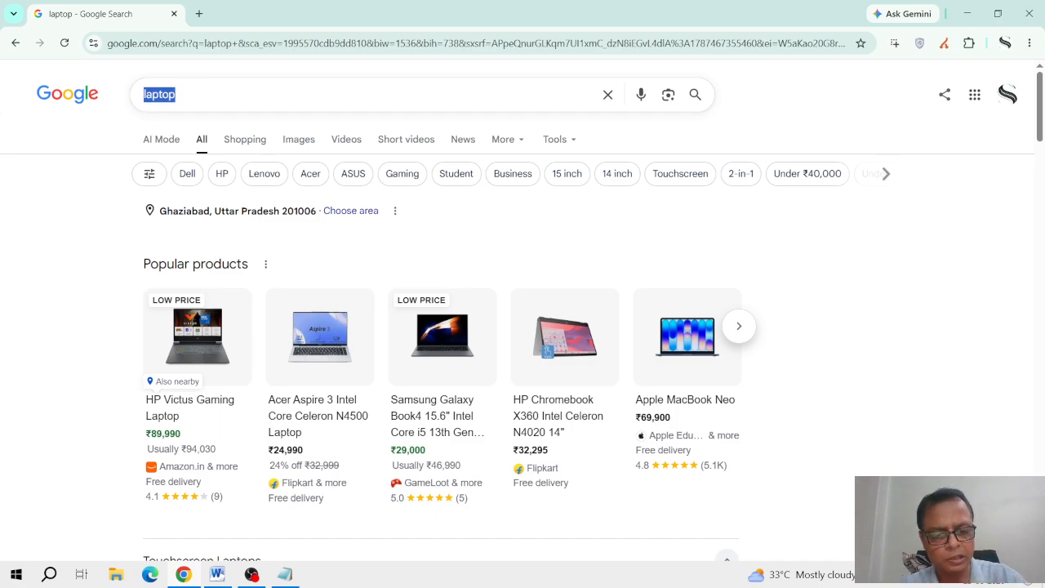
{"action": "left_click", "coordinate": [284, 574]}
{"action": "key", "text": "Return"}
{"action": "key", "text": "Return"}
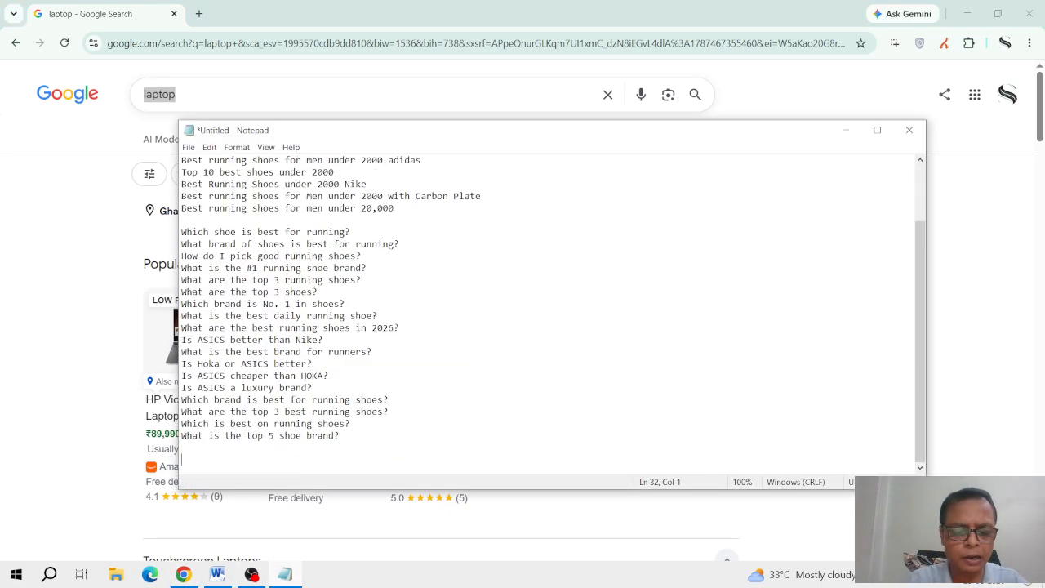
{"action": "key", "text": "ctrl+v"}
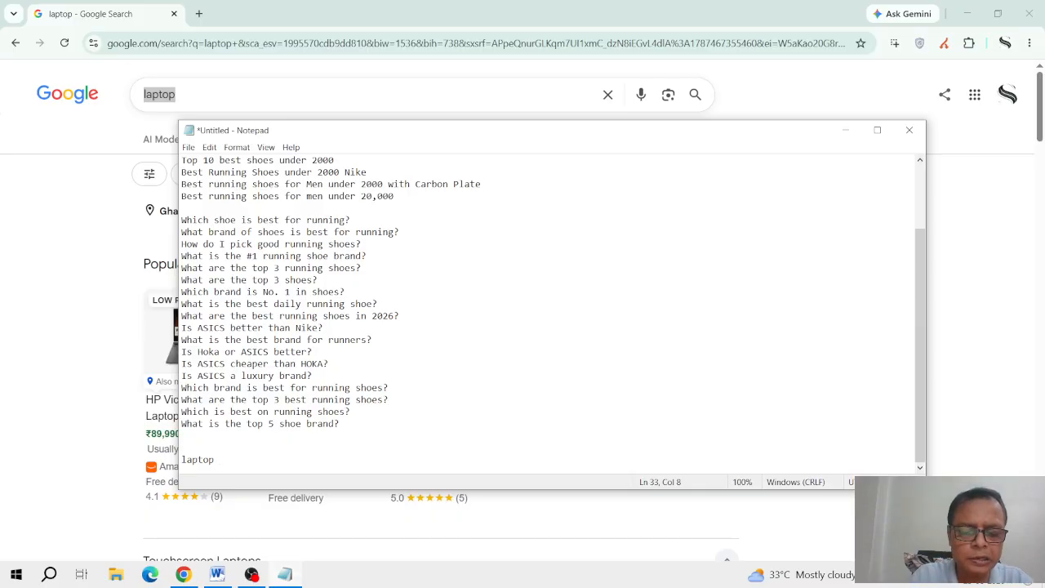
Step: Label the laptop entry in Notepad with the words "highly competition keyword"
{"action": "type", "text": "hihly"}
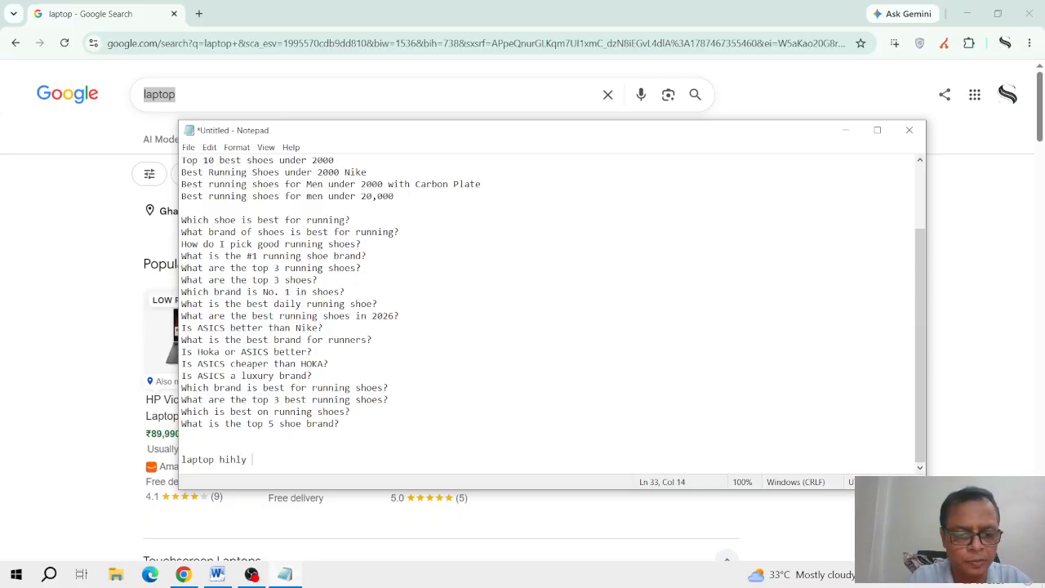
{"action": "key", "text": "BackSpace"}
{"action": "key", "text": "BackSpace"}
{"action": "key", "text": "BackSpace"}
{"action": "key", "text": "BackSpace"}
{"action": "type", "text": "g"}
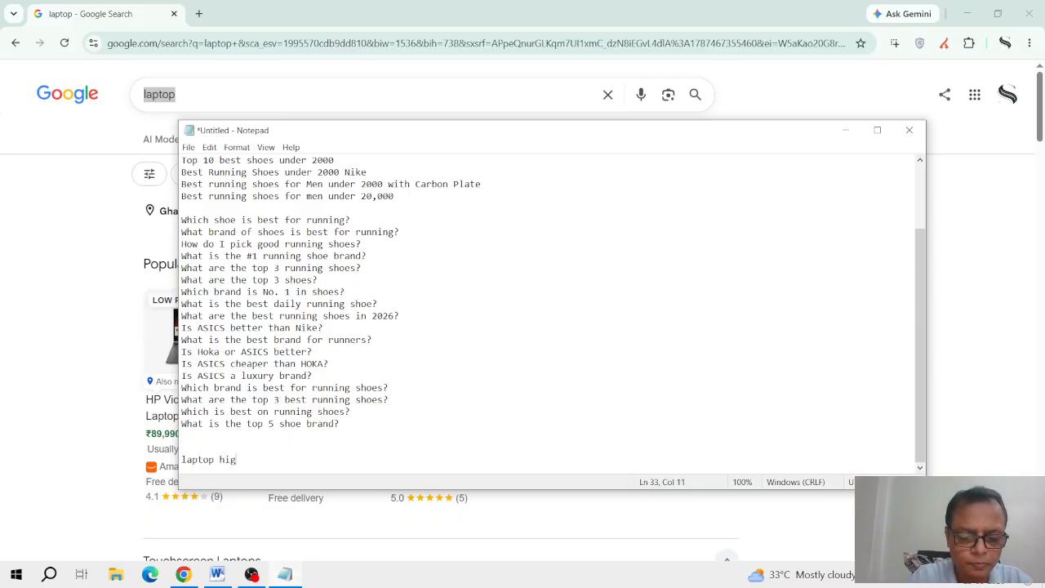
{"action": "type", "text": "hly compe"}
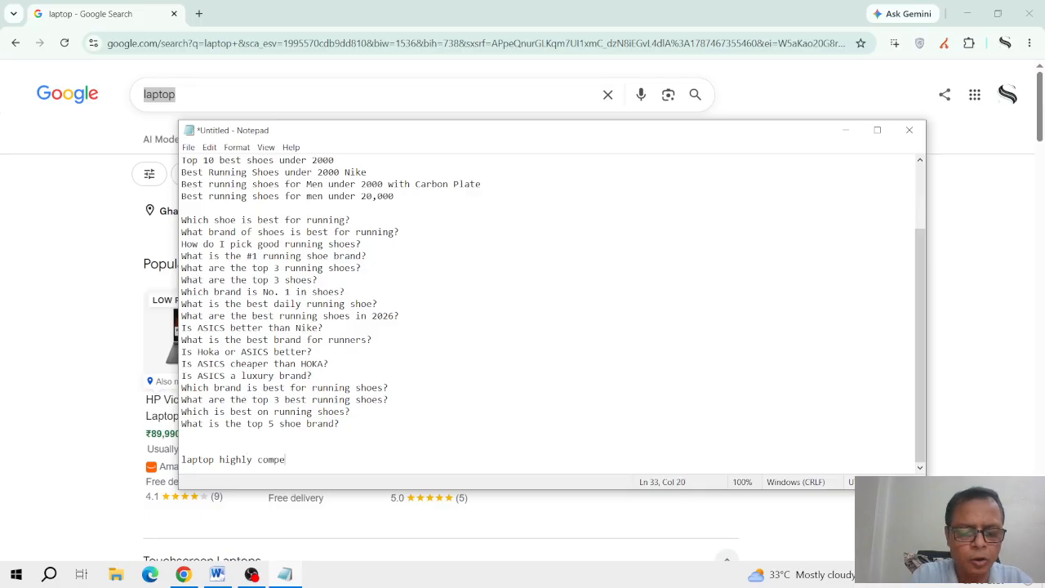
{"action": "type", "text": "tition"}
{"action": "type", "text": "keyword"}
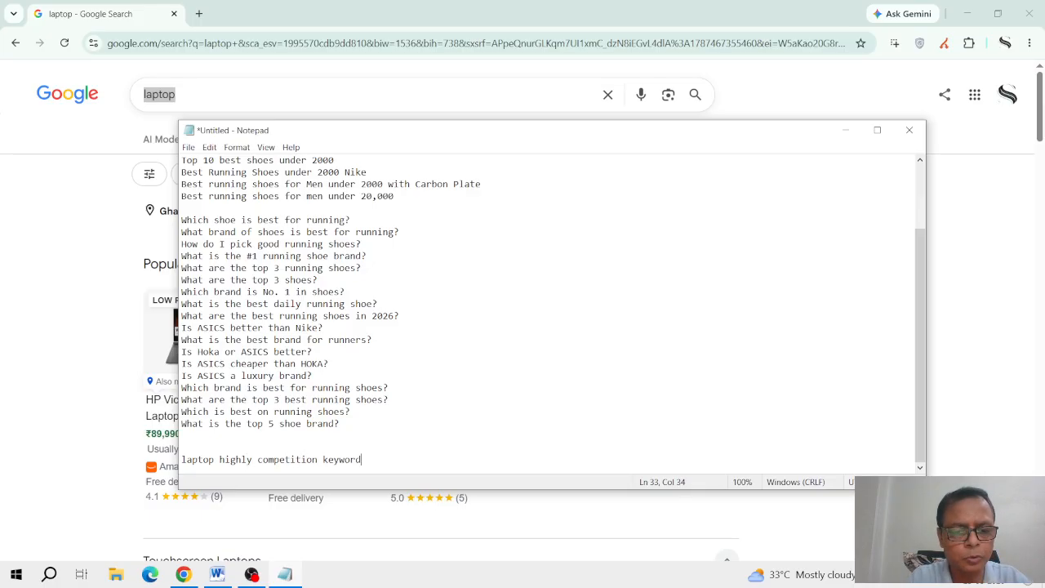
{"action": "key", "text": "Return"}
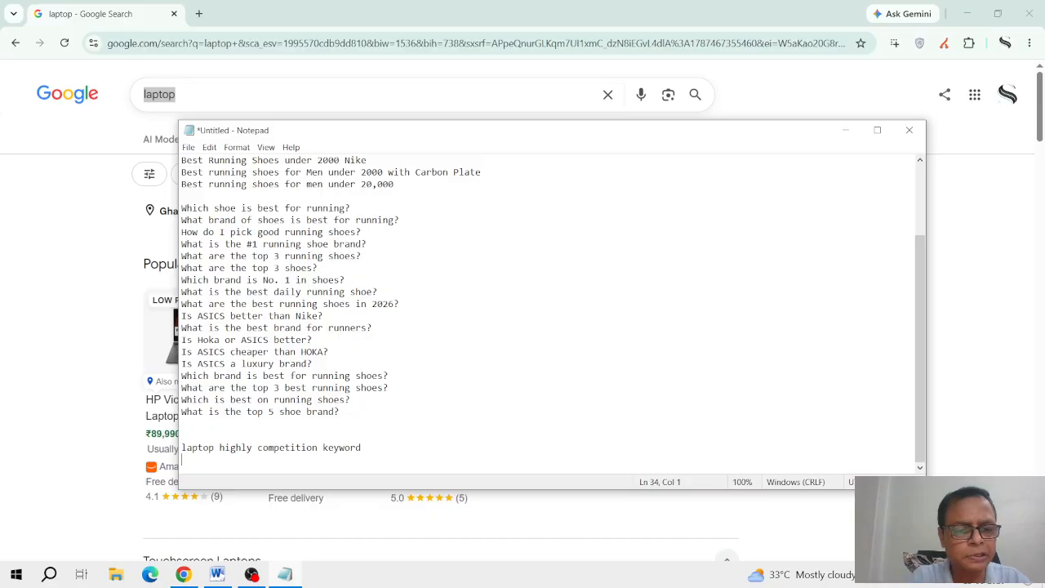
Step: Append the time estimate "- 3-4 months 1year-1.5 year" to the laptop line and start a new line below it
{"action": "left_click", "coordinate": [430, 448]}
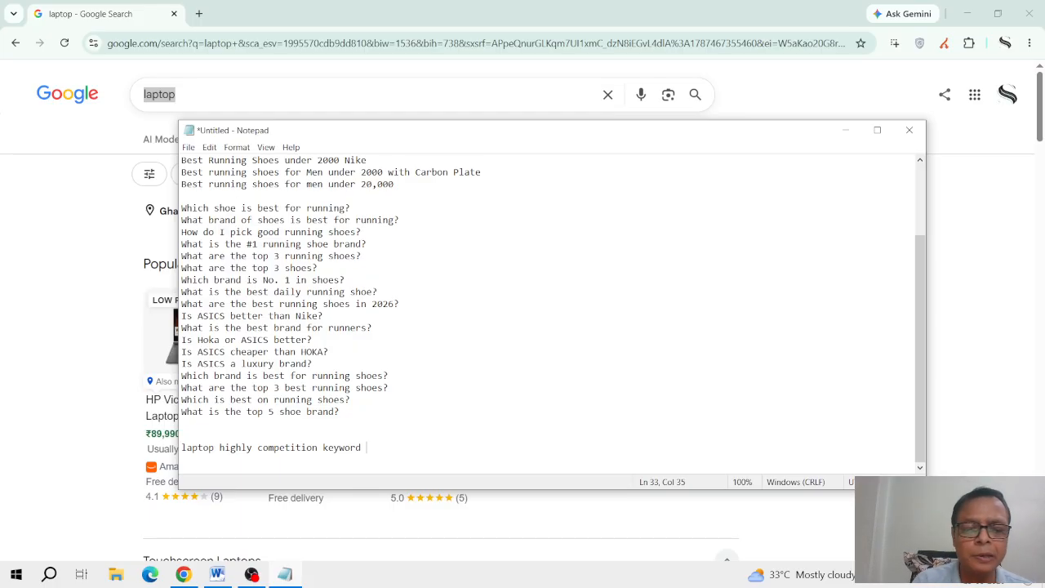
{"action": "type", "text": "- 3"}
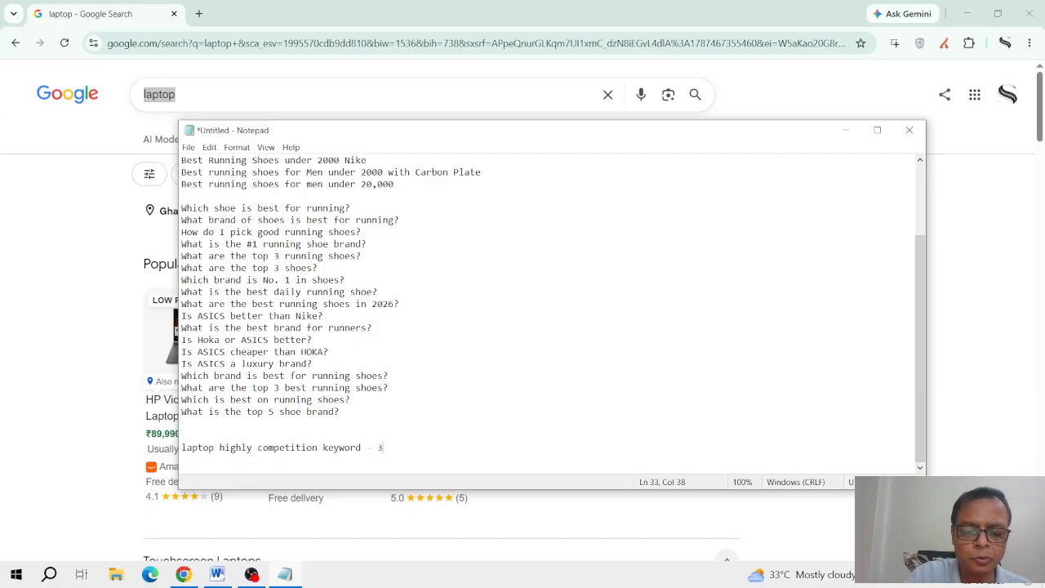
{"action": "type", "text": "-4 months"}
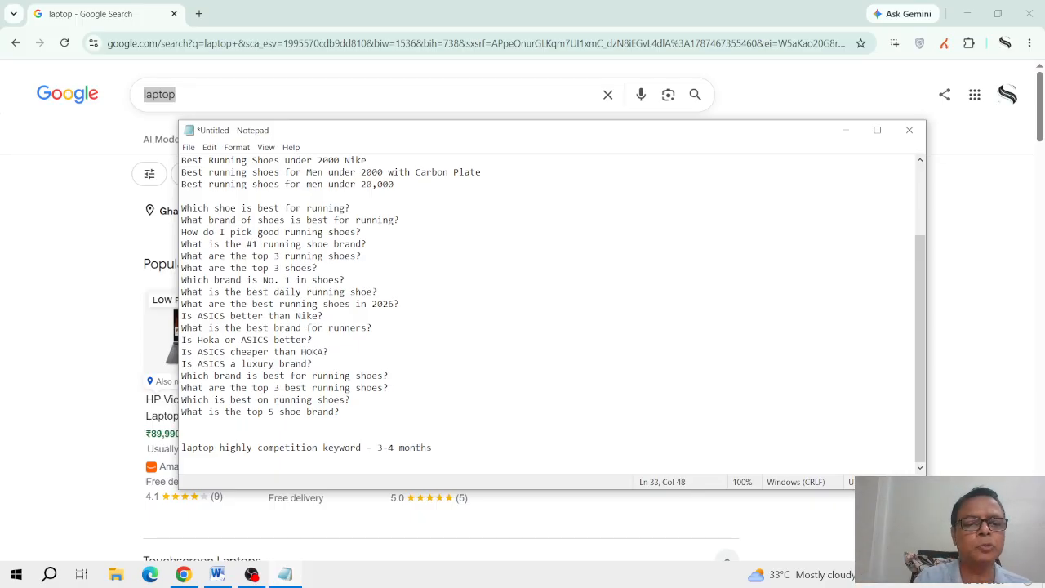
{"action": "type", "text": " 1yer"}
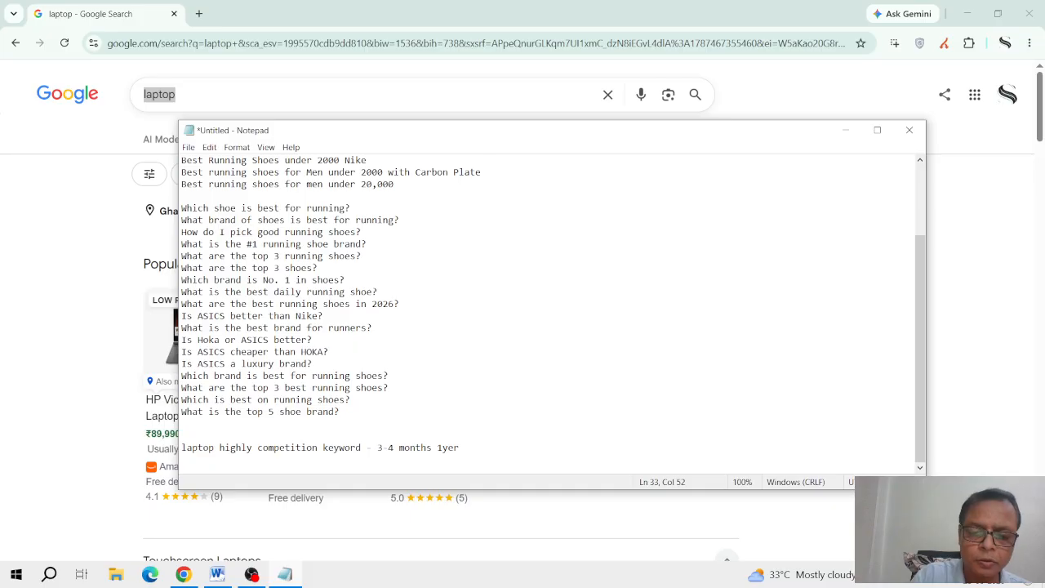
{"action": "key", "text": "BackSpace"}
{"action": "type", "text": "ar "}
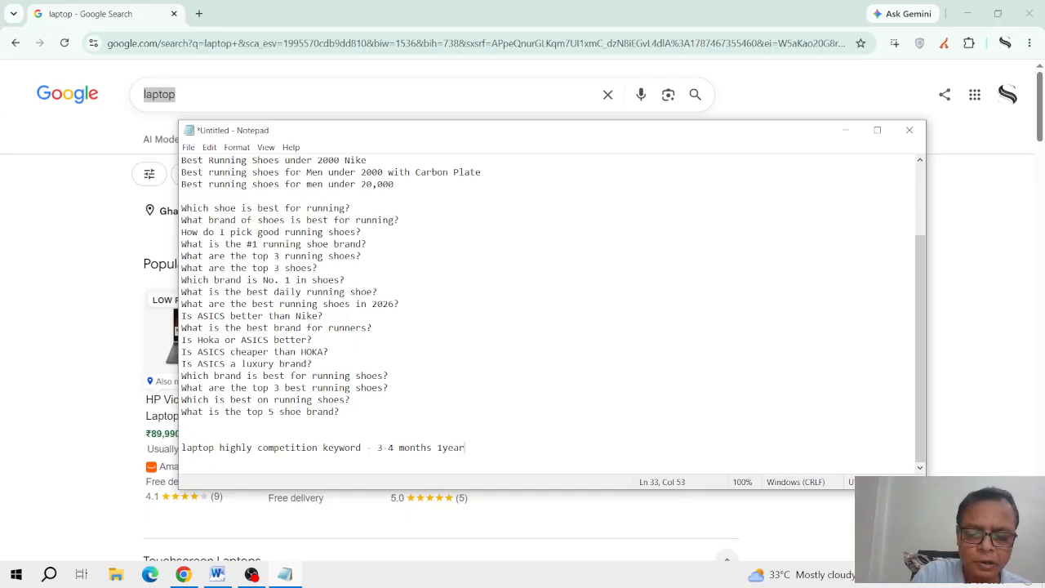
{"action": "type", "text": "-1."}
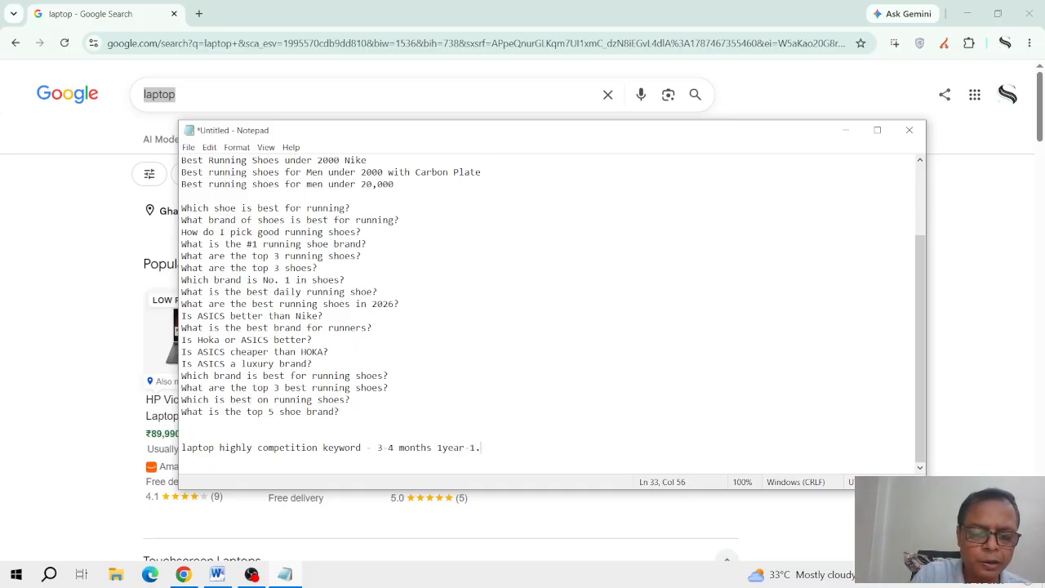
{"action": "type", "text": "5 yea"}
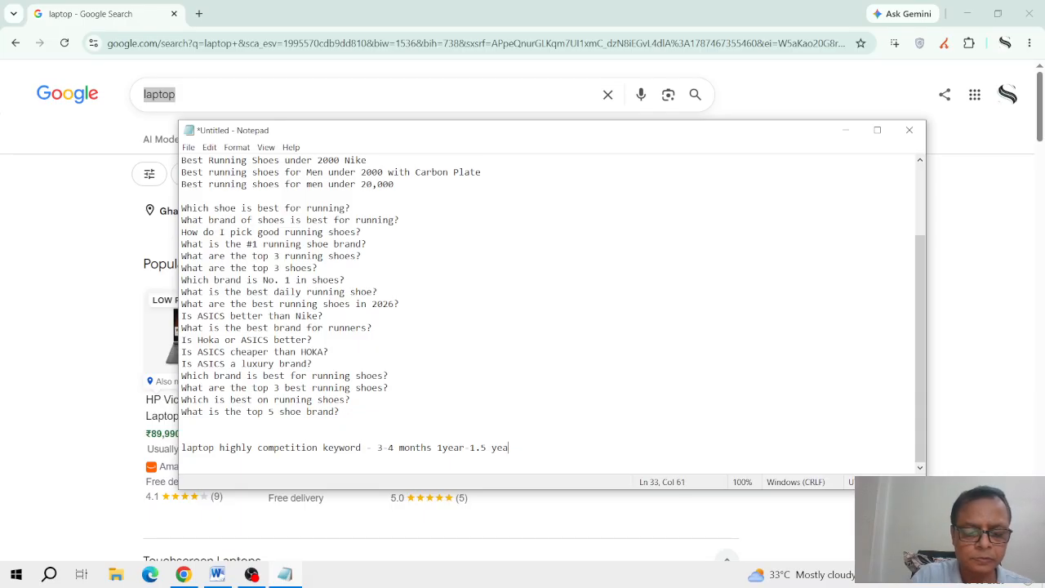
{"action": "type", "text": "rr."}
{"action": "key", "text": "Return"}
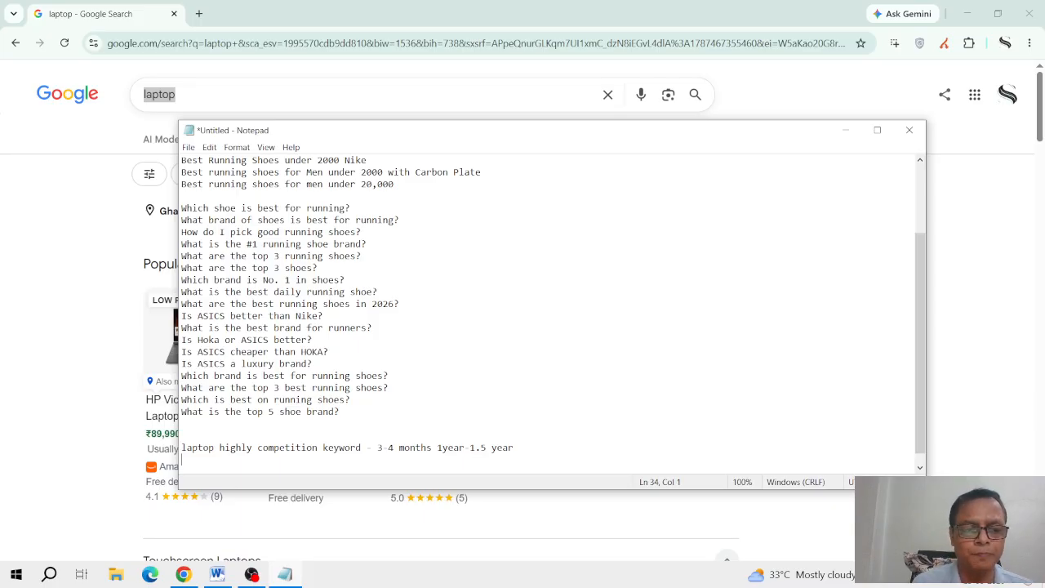
Step: Back in Chrome, search Google for the suggested longer keyword "running shoes under 5000 for men"
{"action": "left_click", "coordinate": [270, 102]}
{"action": "left_click_drag", "start_coordinate": [12, 45], "coordinate": [2, 22]}
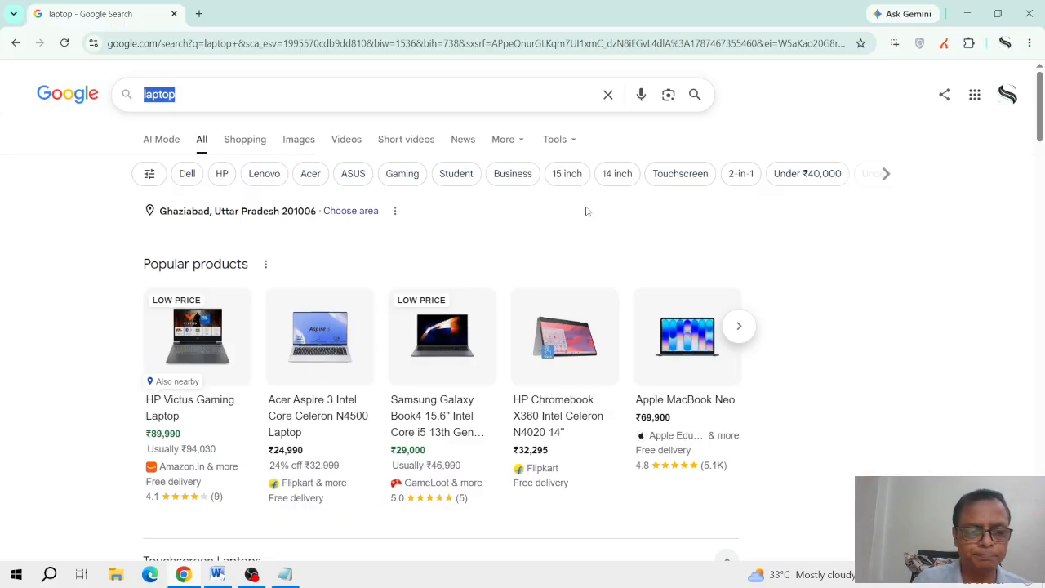
{"action": "type", "text": "runn"}
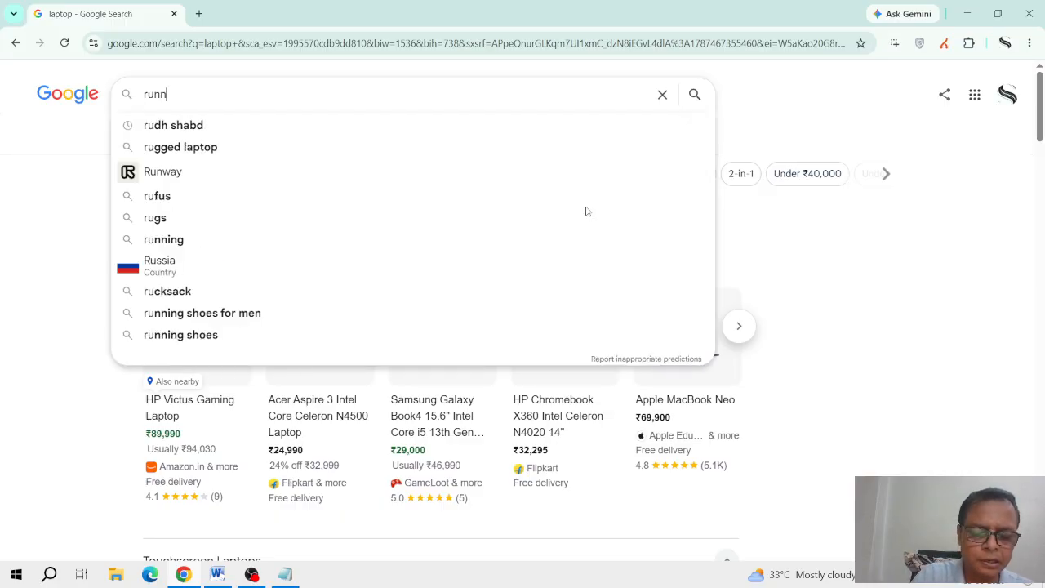
{"action": "type", "text": "ing shoes "}
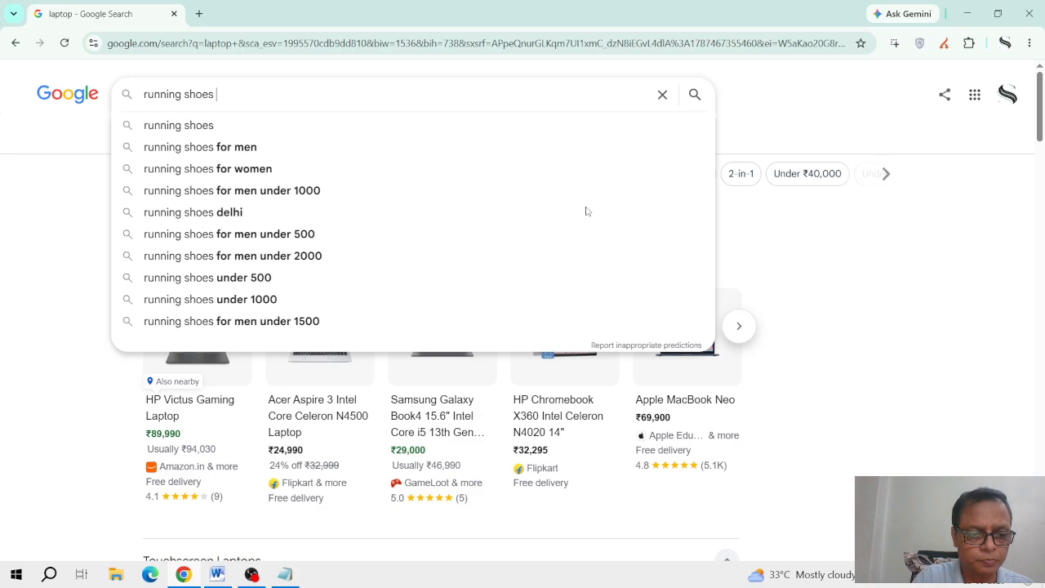
{"action": "type", "text": "under "}
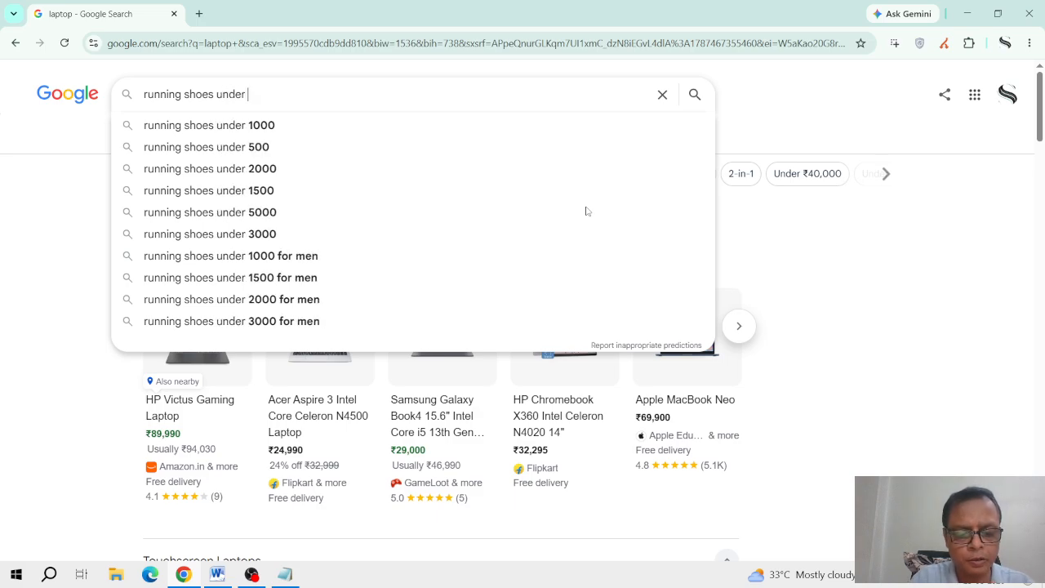
{"action": "type", "text": "5000"}
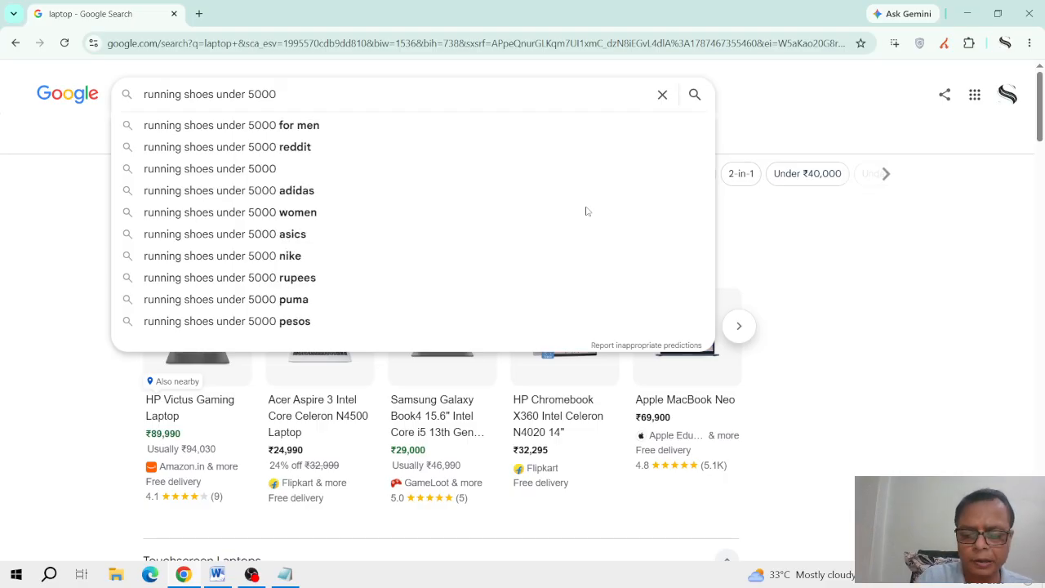
{"action": "key", "text": "Down"}
{"action": "key", "text": "Return"}
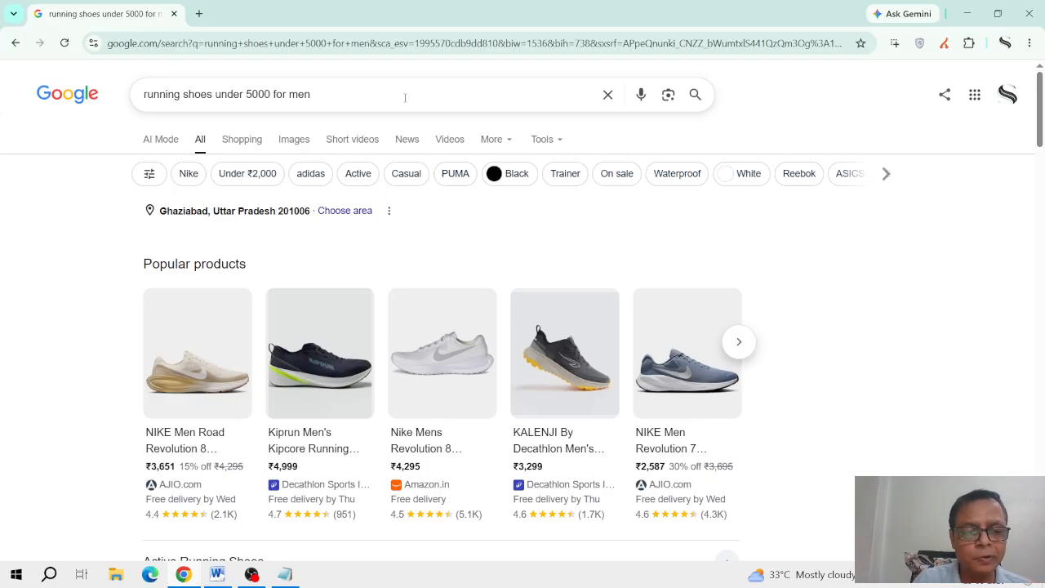
Step: Copy the query "running shoes under 5000 for men" into Notepad, below the laptop line after a blank line
{"action": "triple_click", "coordinate": [351, 94]}
{"action": "key", "text": "ctrl+c"}
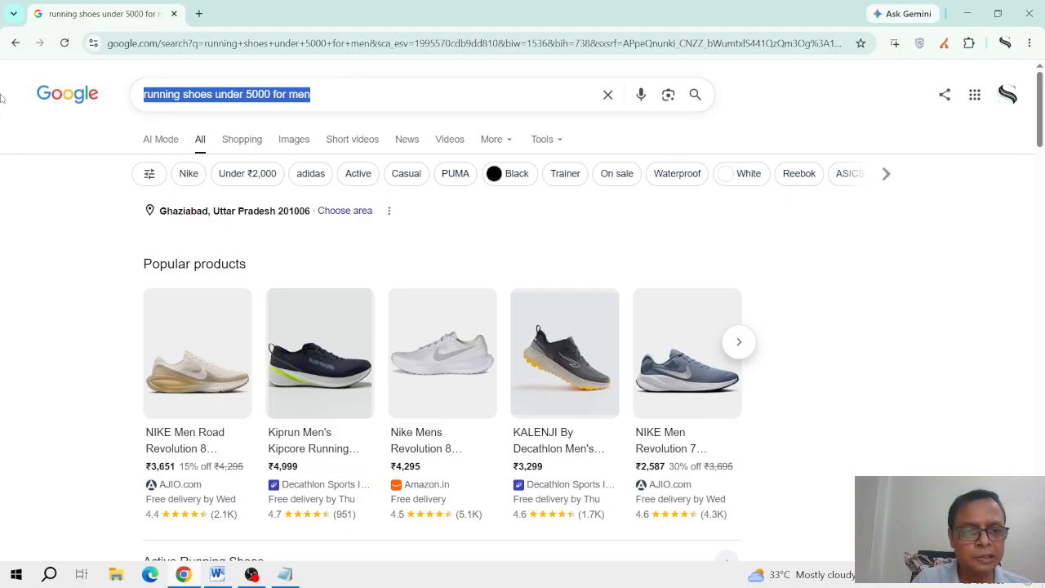
{"action": "left_click", "coordinate": [284, 574]}
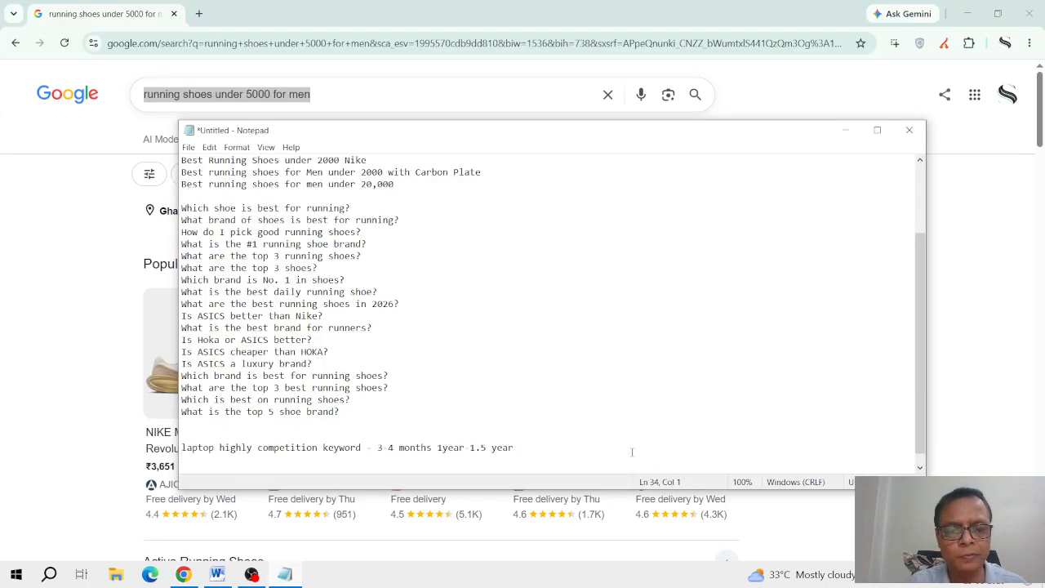
{"action": "key", "text": "Return"}
{"action": "key", "text": "ctrl+v"}
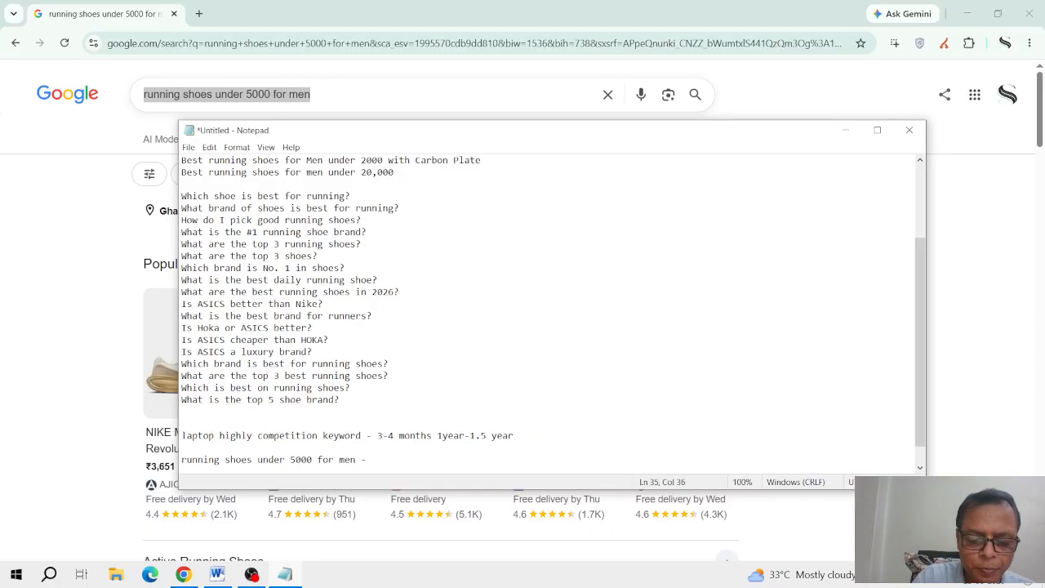
Step: Add the note "- competition mid level" after the running shoes keyword and leave a blank line below it
{"action": "type", "text": "- compe"}
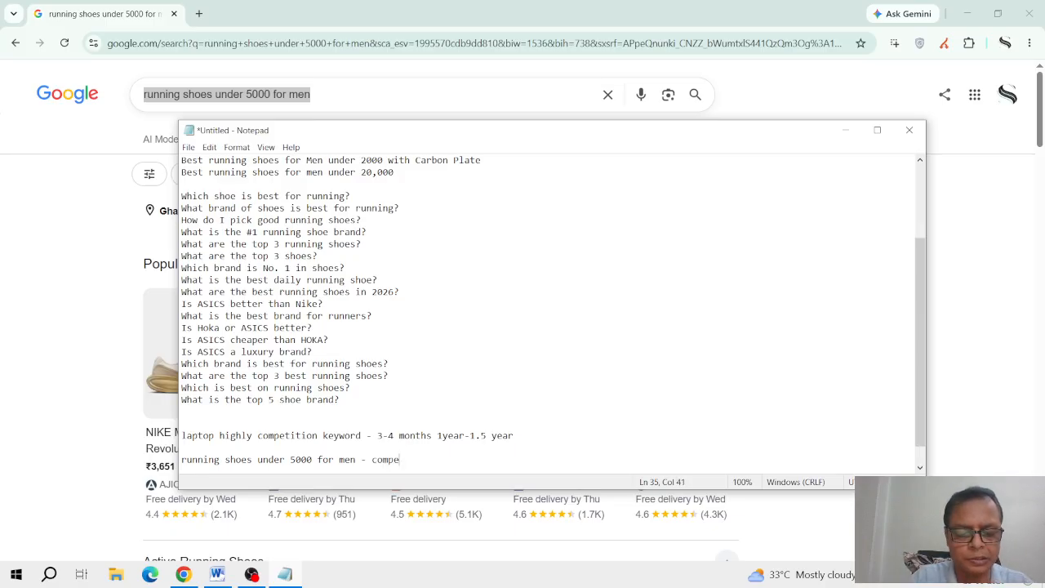
{"action": "type", "text": "tition "}
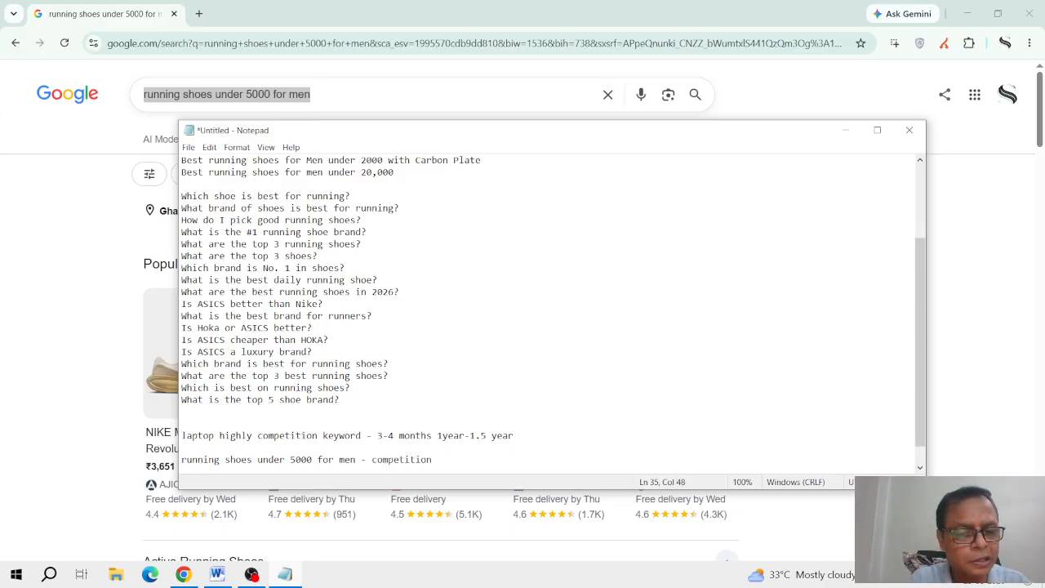
{"action": "type", "text": "m"}
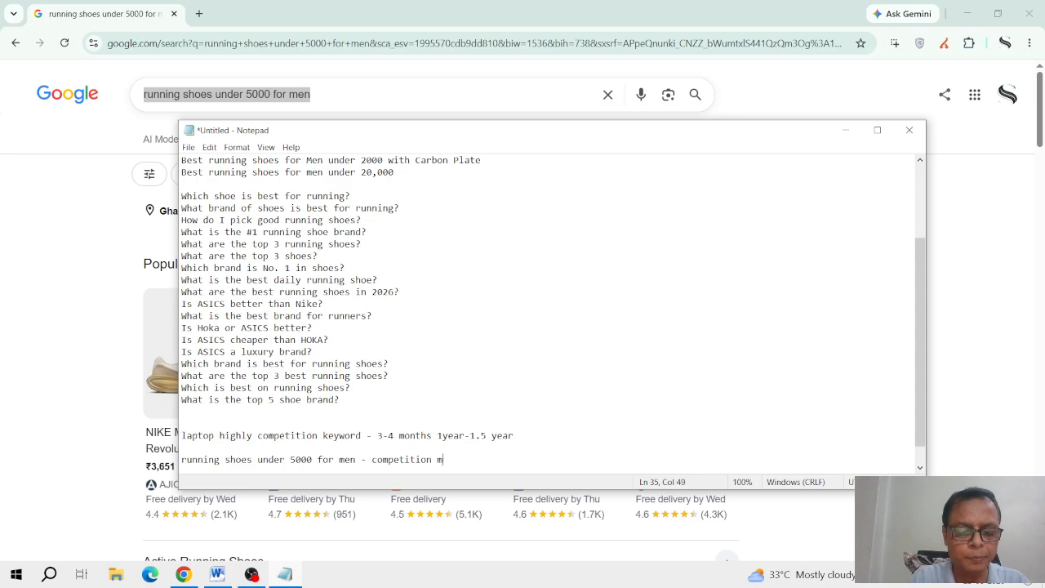
{"action": "type", "text": "id level"}
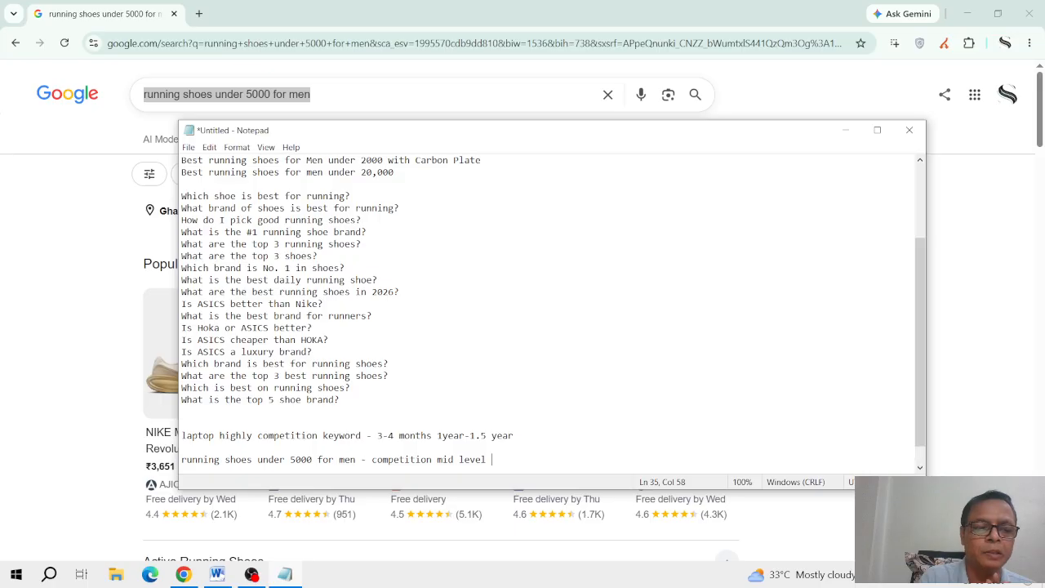
{"action": "key", "text": "Return"}
{"action": "key", "text": "Return"}
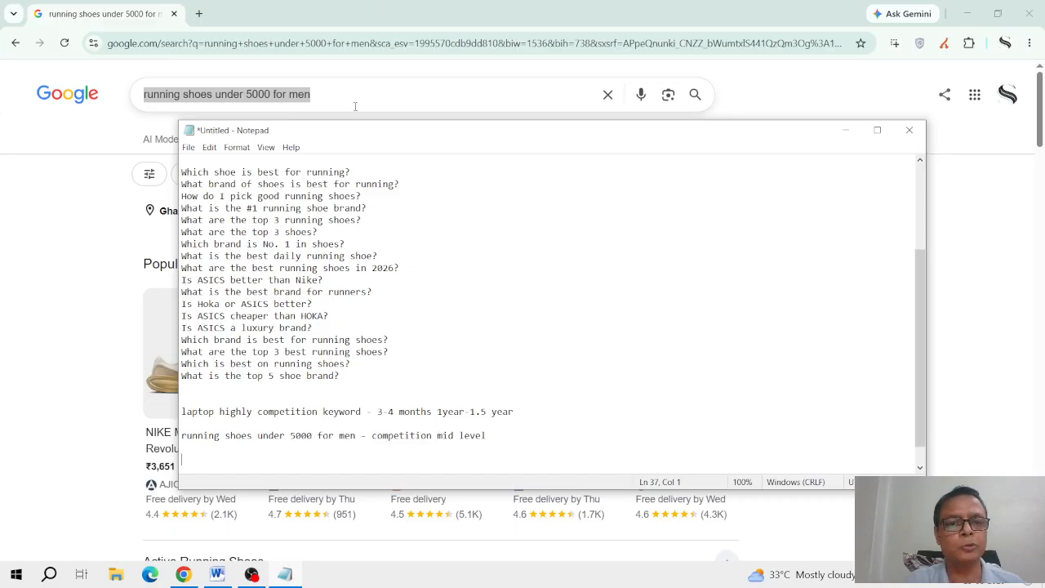
Step: Search Google in Chrome for the suggestion "best running shoes under 5000 for men in india" and copy that query into the Notepad list
{"action": "left_click", "coordinate": [367, 97]}
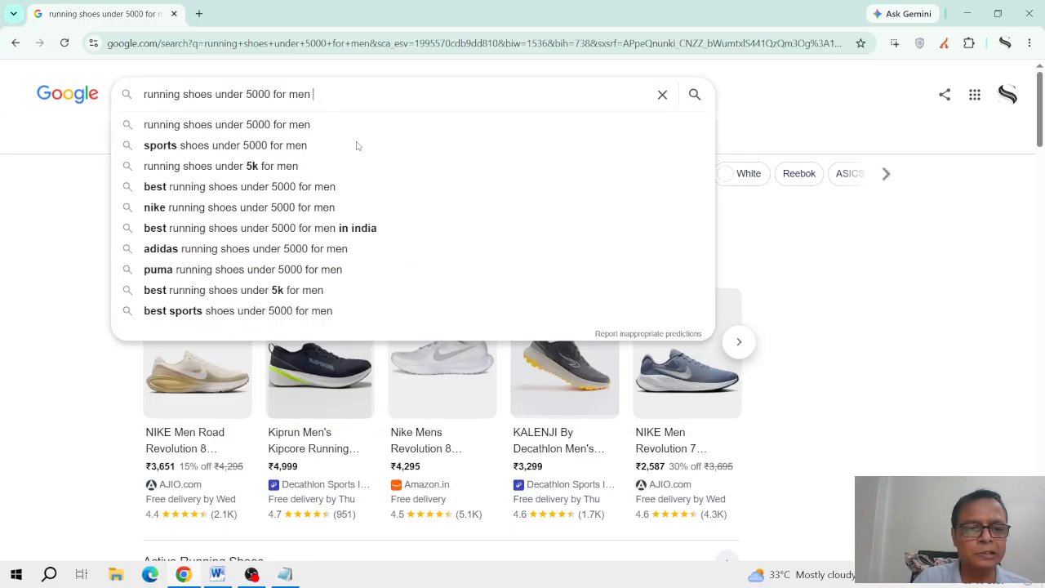
{"action": "left_click", "coordinate": [353, 228]}
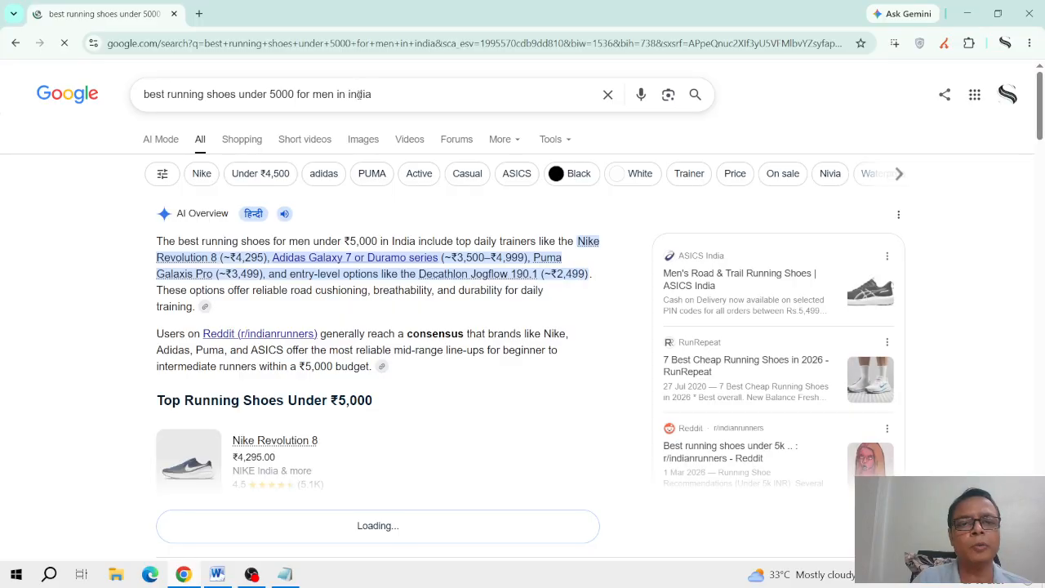
{"action": "left_click_drag", "start_coordinate": [390, 96], "coordinate": [134, 95]}
{"action": "key", "text": "ctrl+c"}
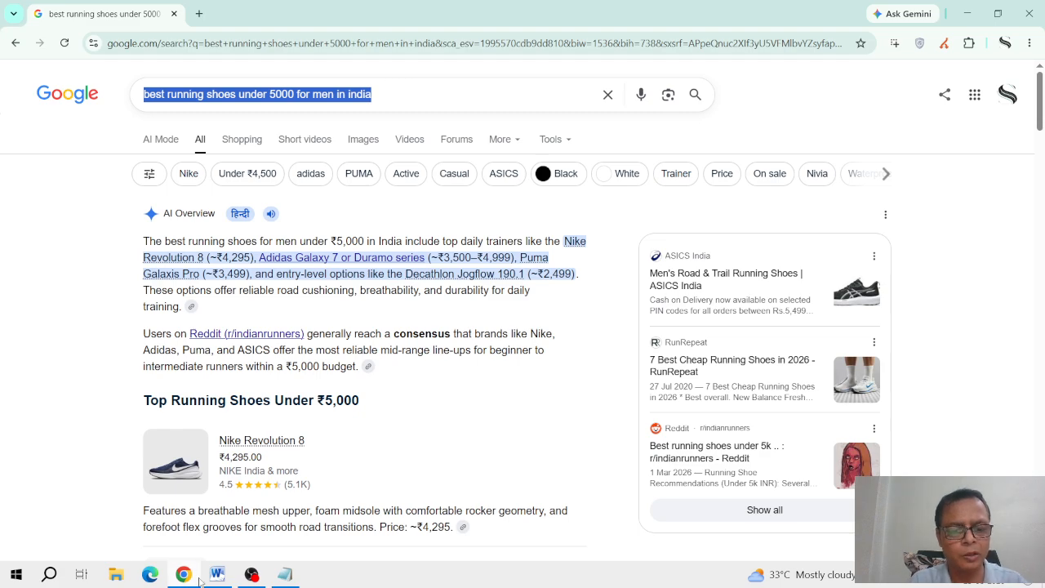
{"action": "left_click", "coordinate": [285, 575]}
{"action": "key", "text": "ctrl+v"}
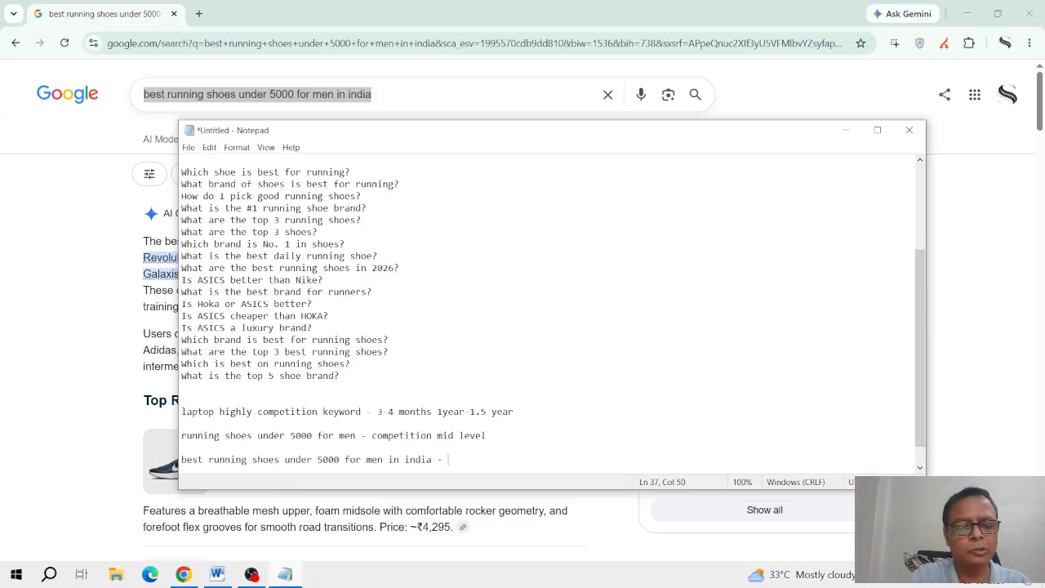
Step: Add the note "- 200 monthly search volume" after the new keyword and leave two blank lines below it
{"action": "type", "text": "- 500"}
{"action": "key", "text": "BackSpace"}
{"action": "key", "text": "BackSpace"}
{"action": "key", "text": "BackSpace"}
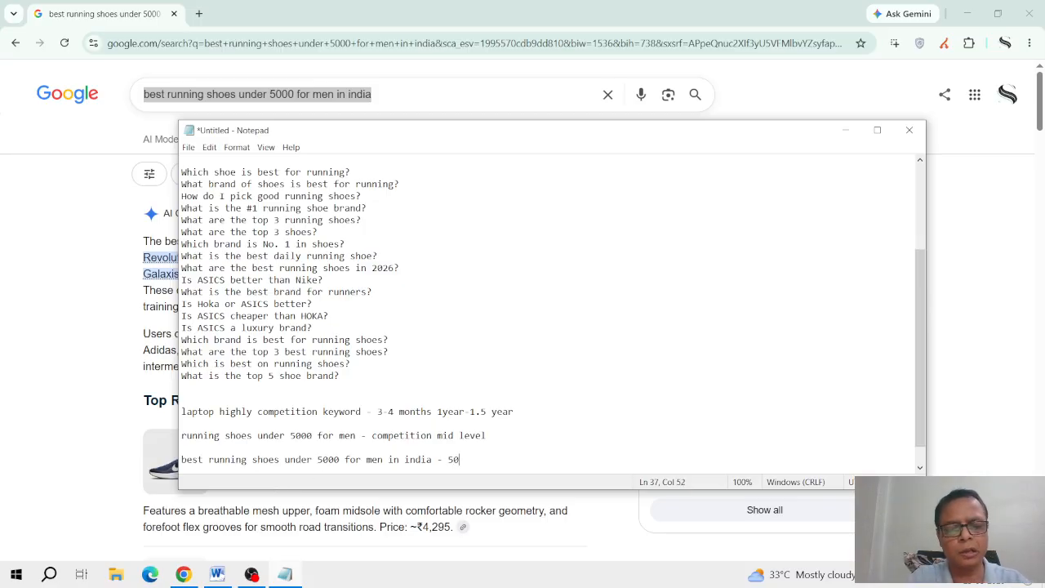
{"action": "type", "text": "200 "}
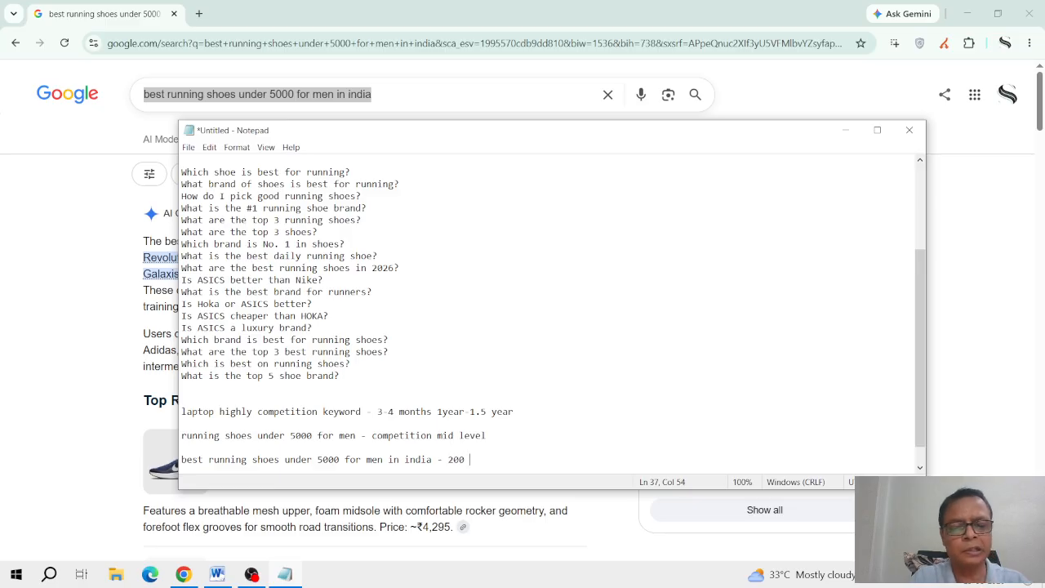
{"action": "type", "text": "mont"}
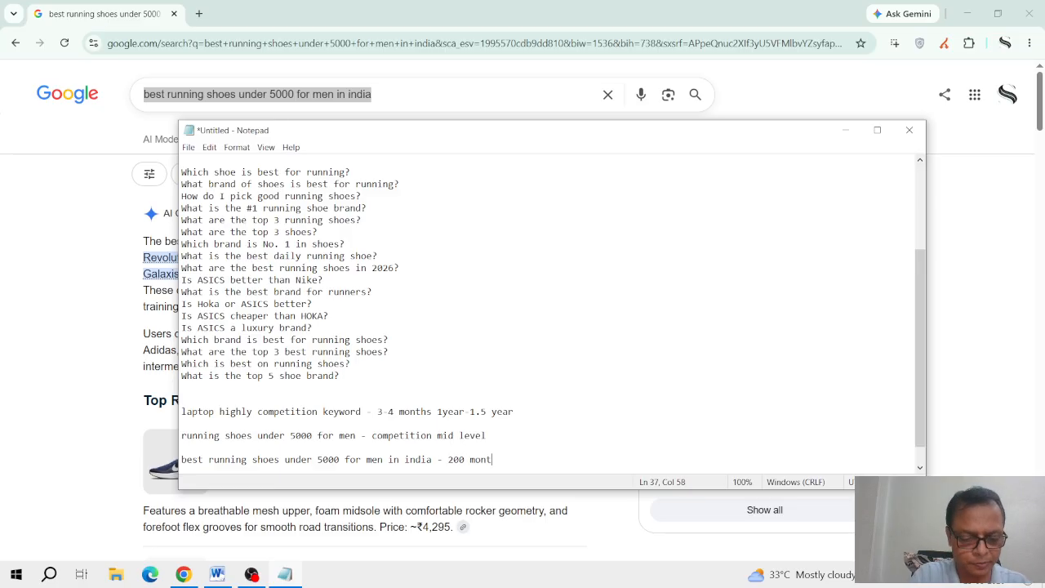
{"action": "type", "text": "hly search"}
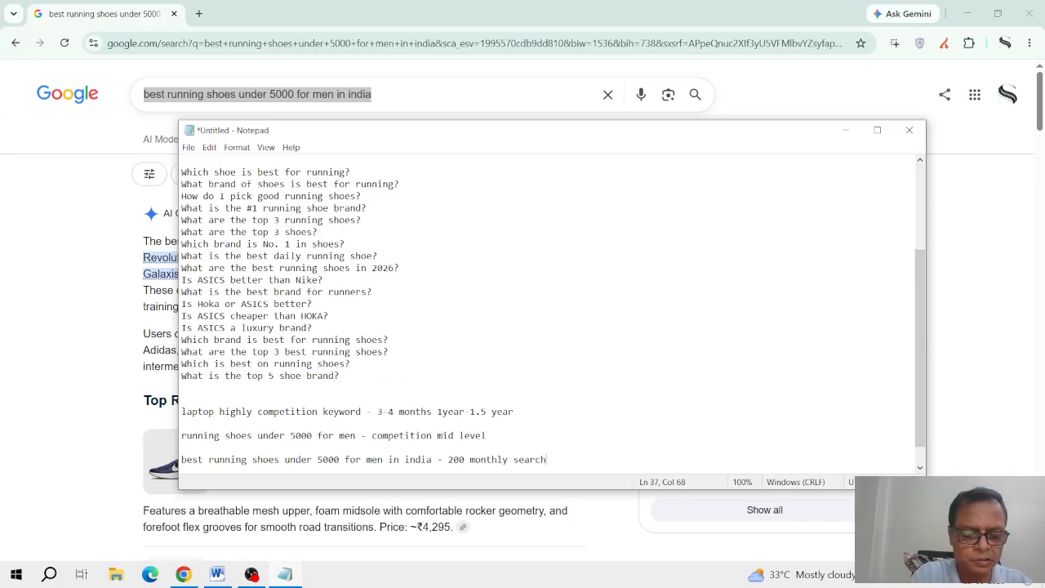
{"action": "type", "text": " volume"}
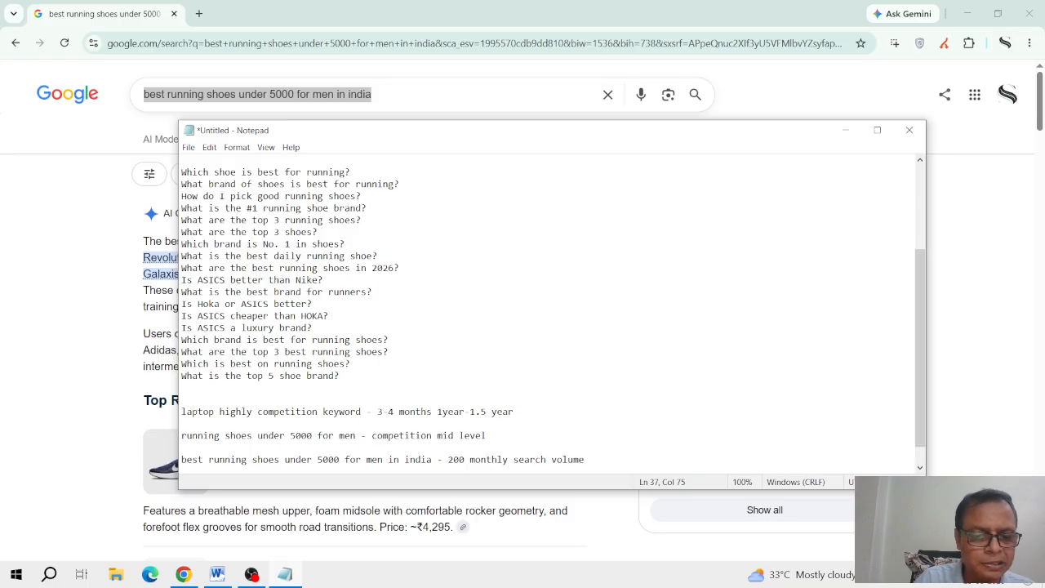
{"action": "key", "text": "Return"}
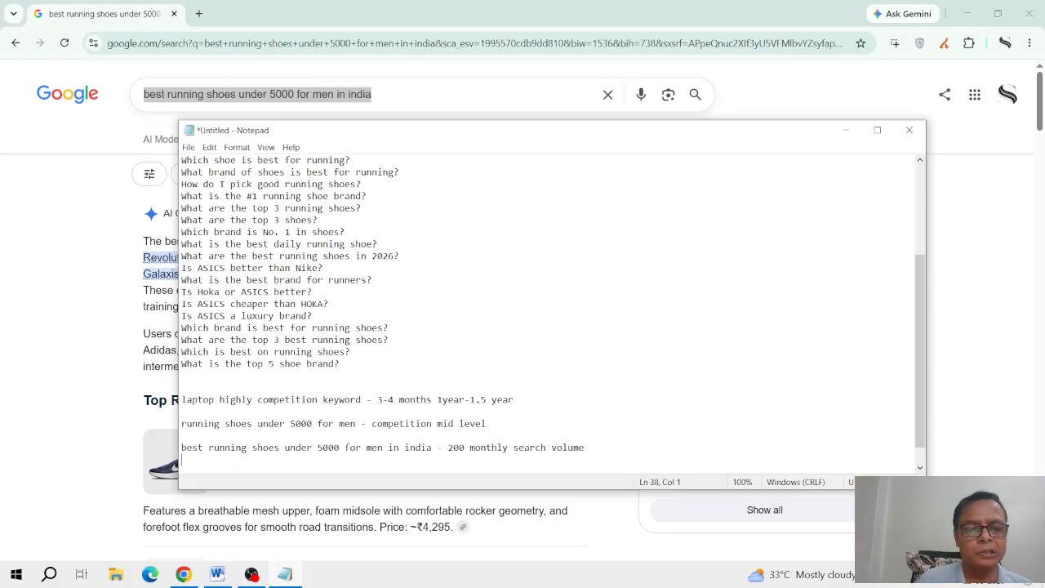
{"action": "key", "text": "Return"}
{"action": "key", "text": "Return"}
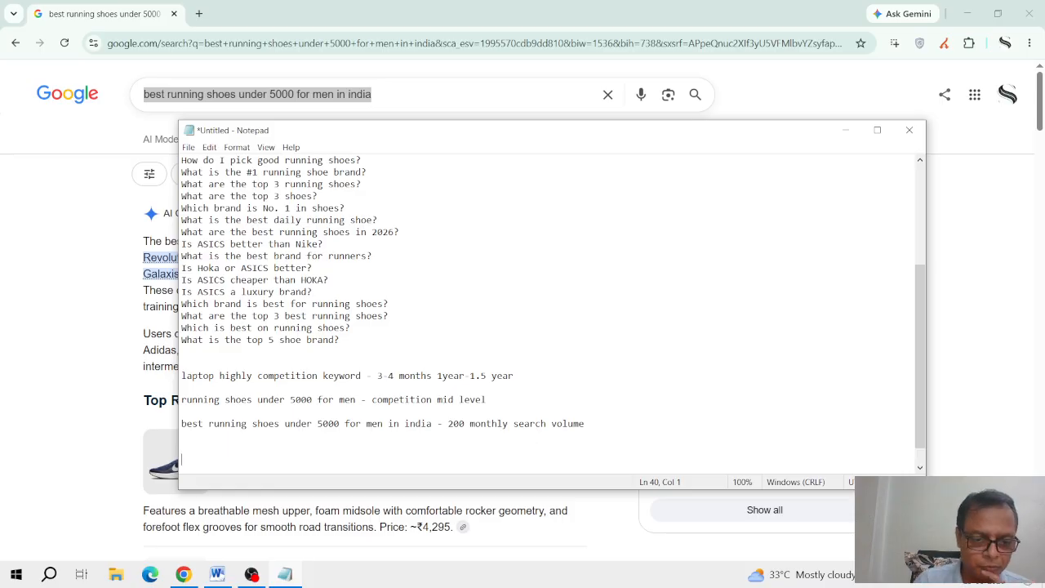
Step: Add the heading "branded keywords" below the keyword notes, followed by a blank line
{"action": "type", "text": "bran"}
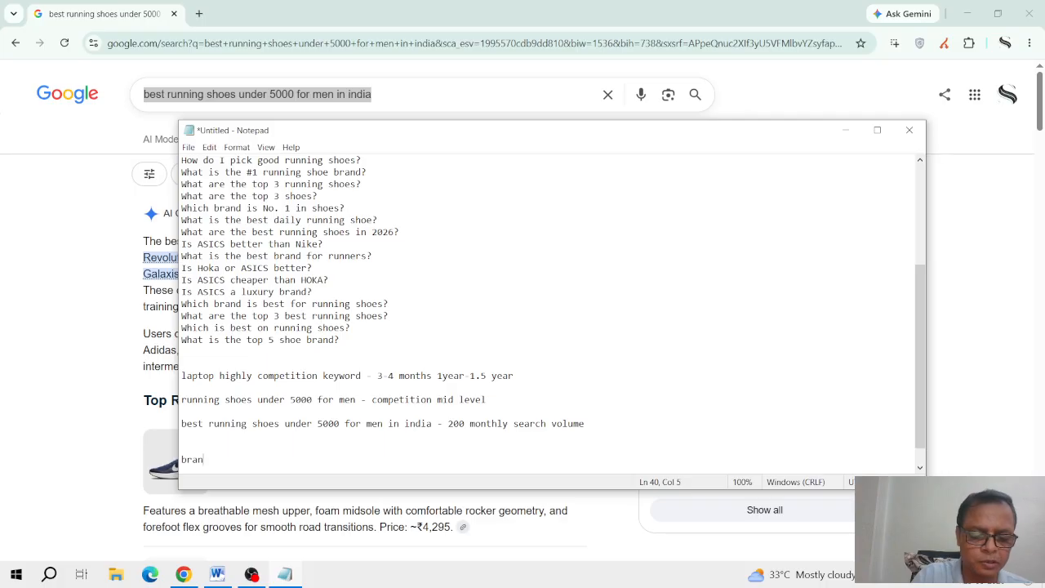
{"action": "type", "text": "ded keywords"}
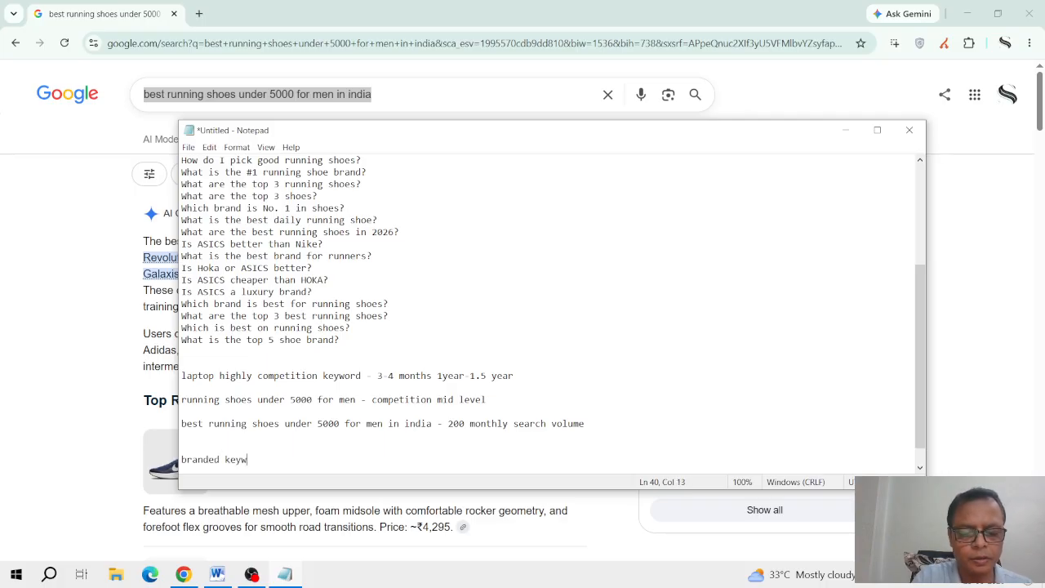
{"action": "key", "text": "Return"}
{"action": "key", "text": "Return"}
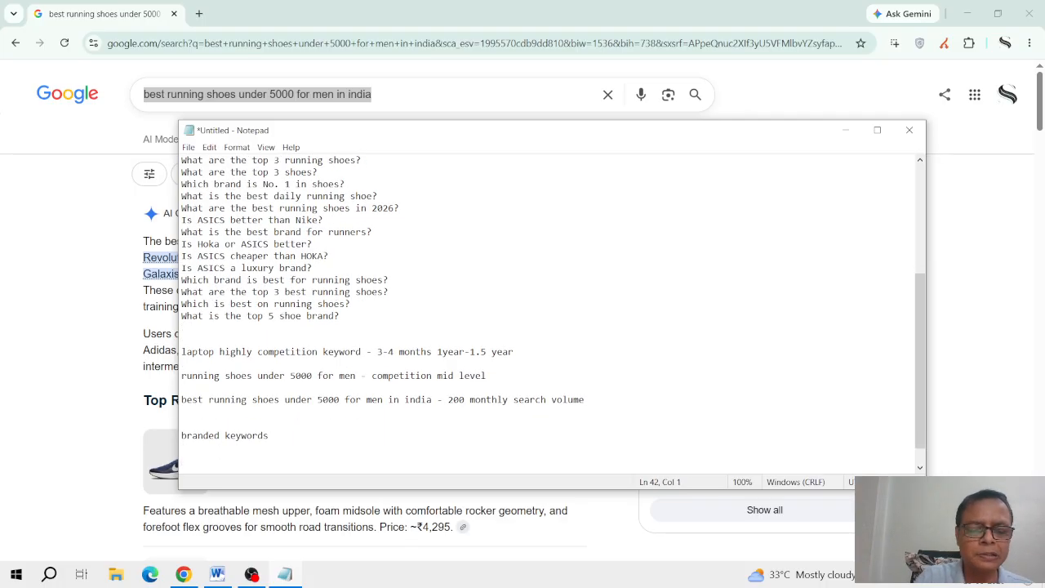
Step: List "nike" and "adidas" on separate lines under the branded keywords heading
{"action": "type", "text": "nike"}
{"action": "key", "text": "Return"}
{"action": "type", "text": "adi"}
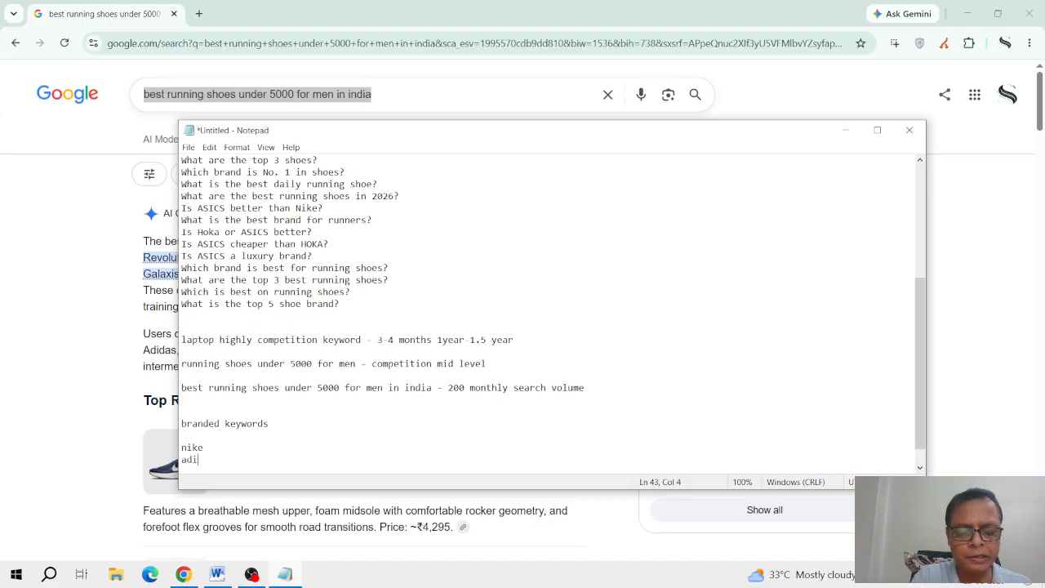
{"action": "type", "text": "da"}
{"action": "key", "text": "Return"}
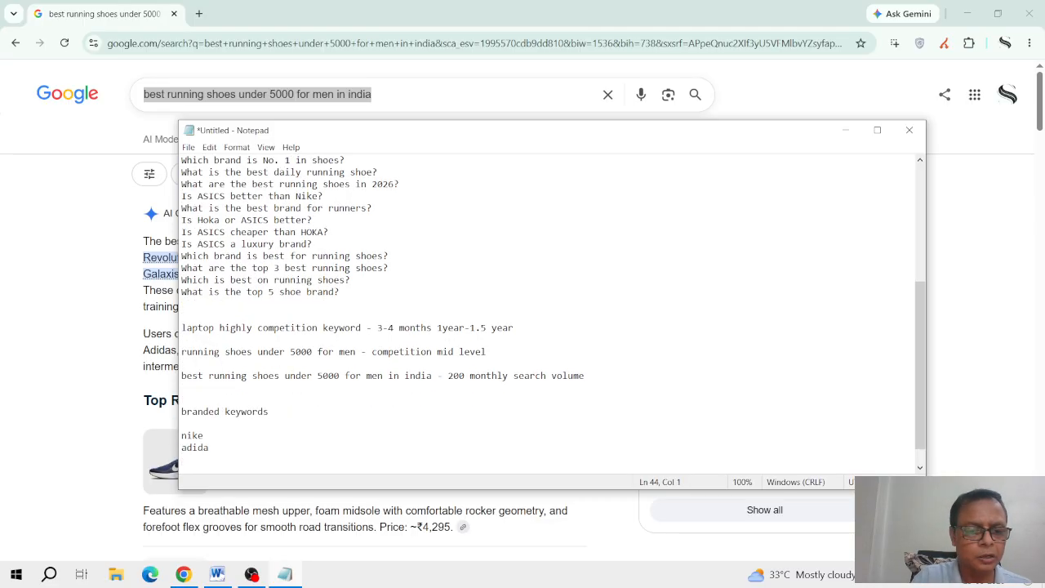
{"action": "key", "text": "Up"}
{"action": "key", "text": "Right"}
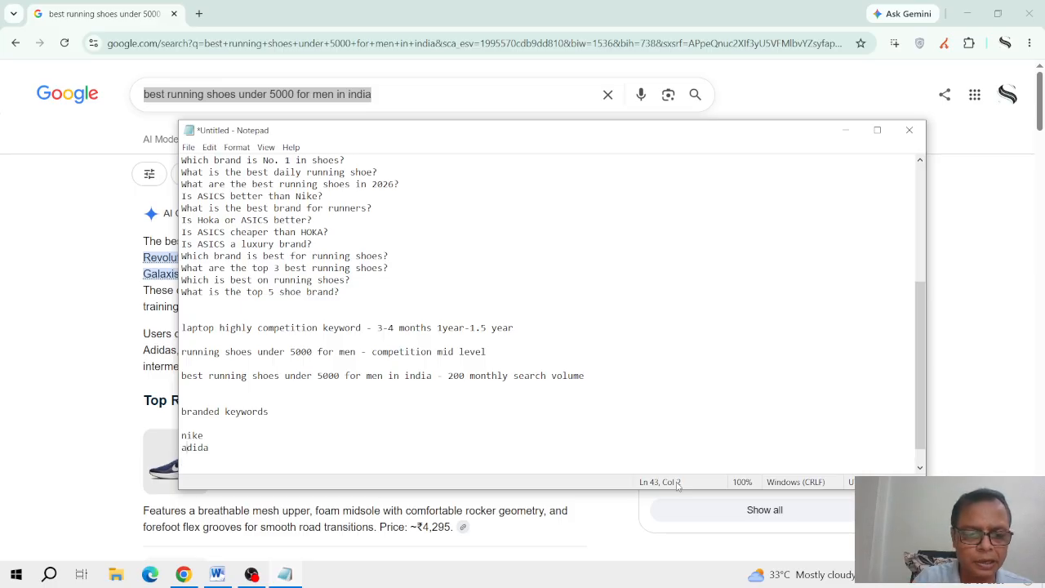
{"action": "type", "text": "s"}
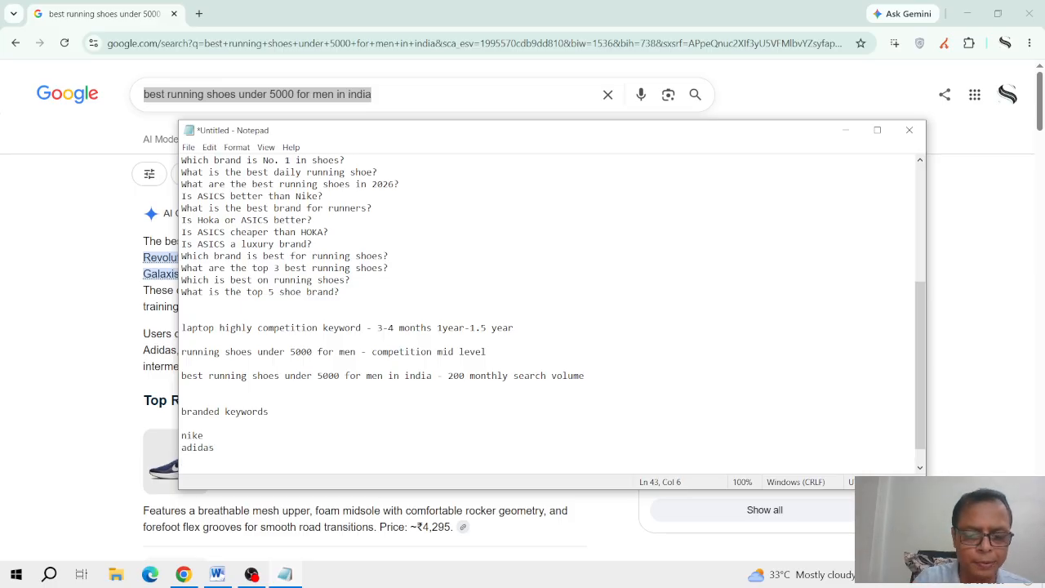
Step: Add "adwenplus" and "tourtravelindia" on separate lines below adidas in the branded keywords list
{"action": "key", "text": "Down"}
{"action": "type", "text": "ad"}
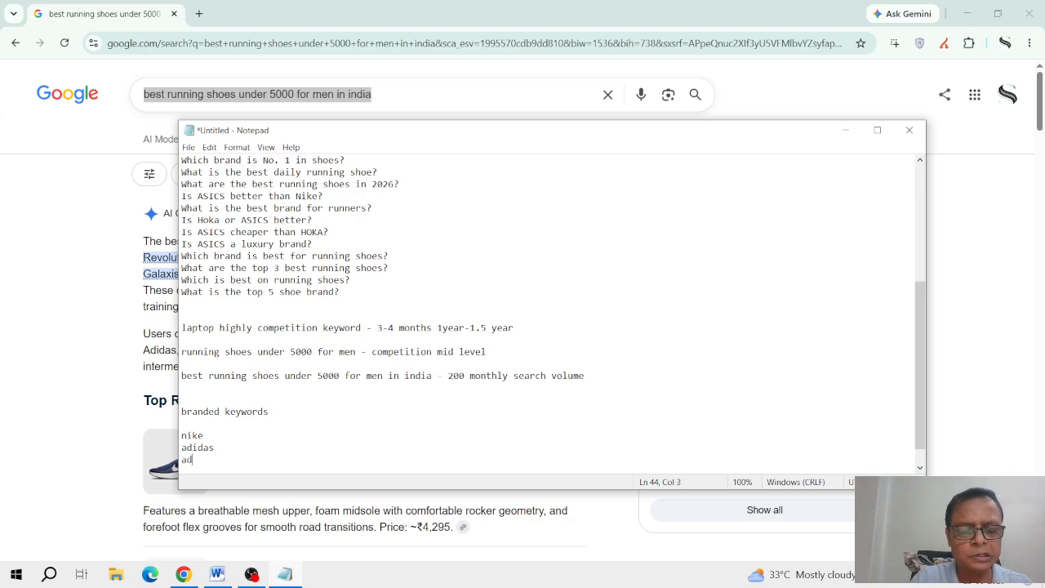
{"action": "type", "text": "wenpl"}
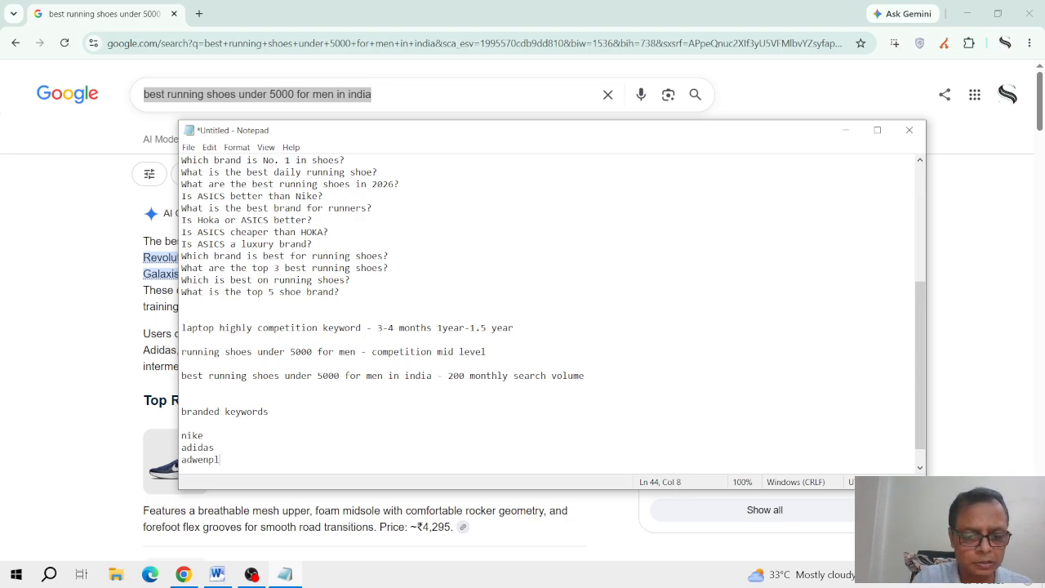
{"action": "type", "text": "us"}
{"action": "key", "text": "Return"}
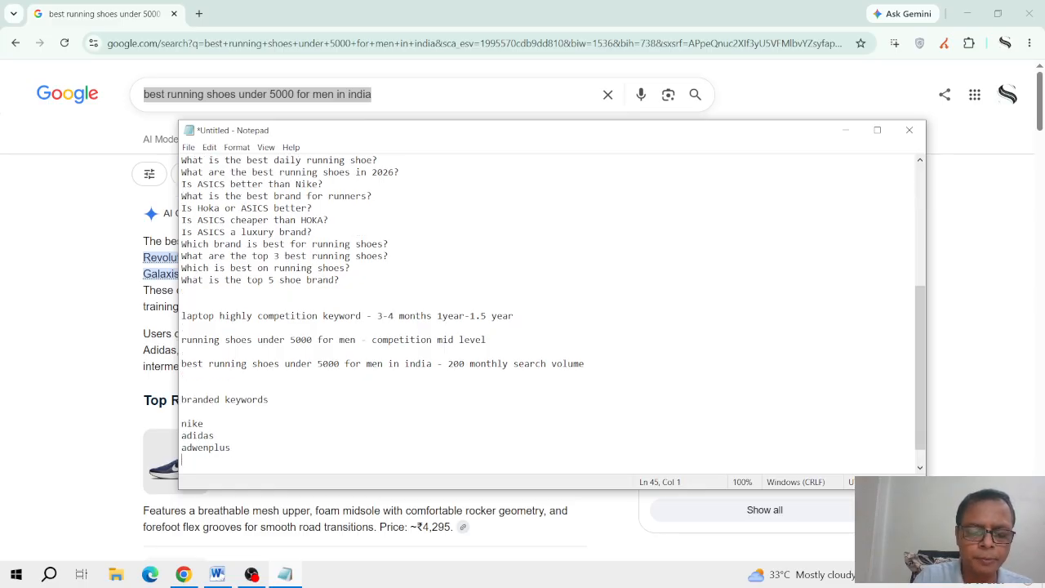
{"action": "type", "text": "tour"}
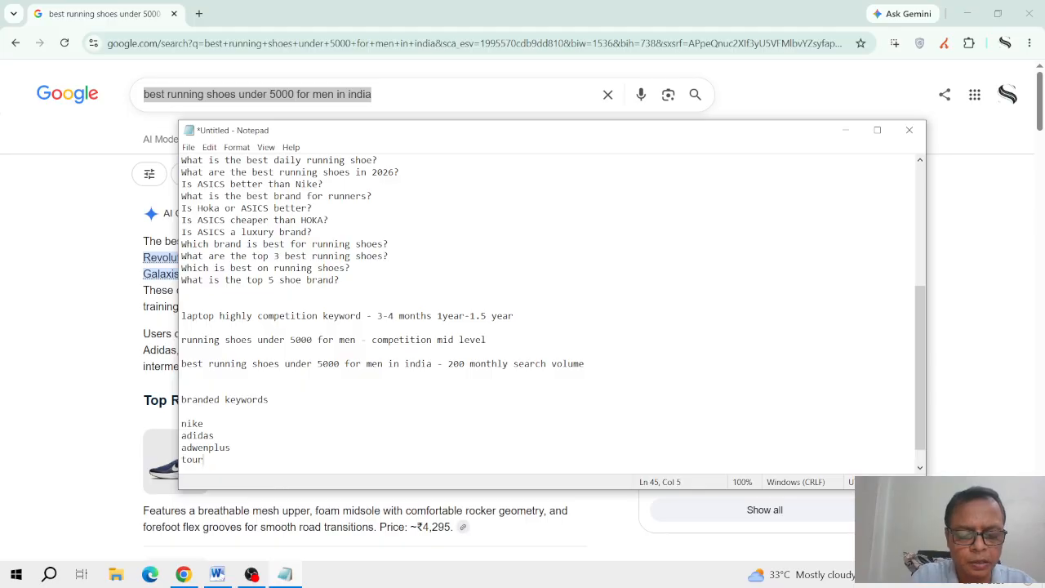
{"action": "type", "text": "travel"}
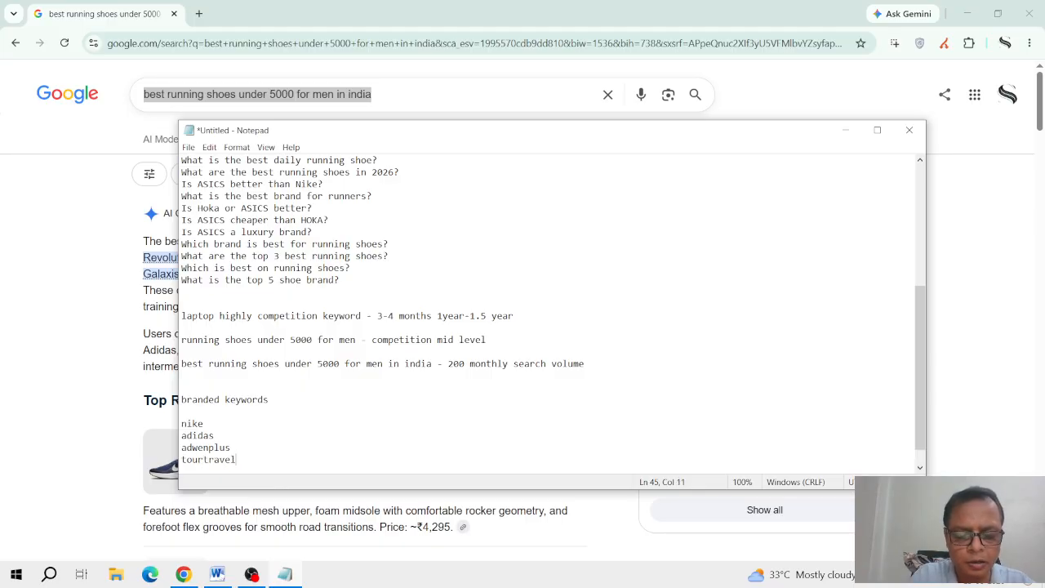
{"action": "type", "text": "india"}
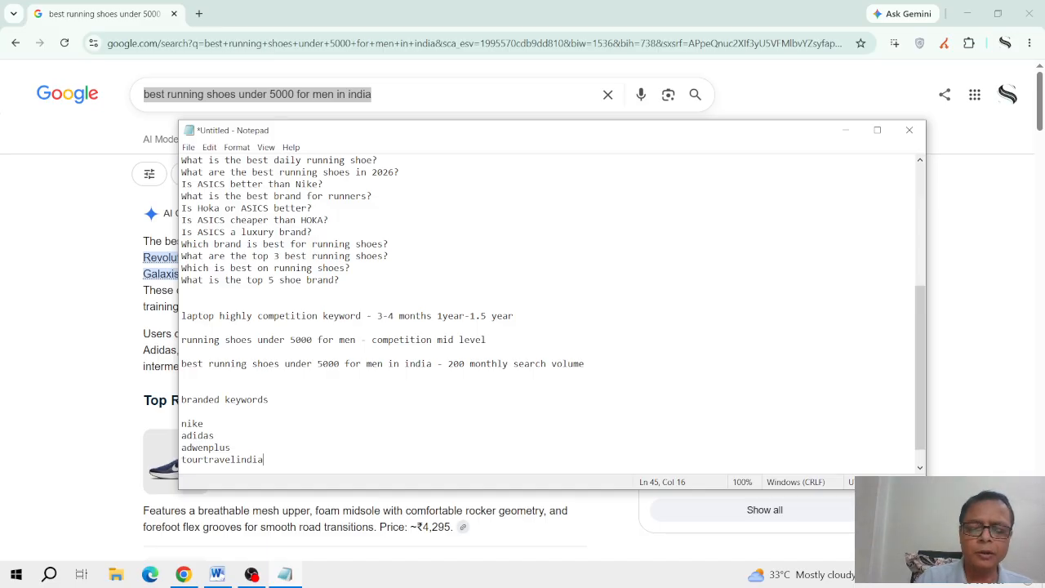
Step: Add the note "8-10" after a blank line below the brand names, leaving another blank line under it
{"action": "key", "text": "Return"}
{"action": "key", "text": "Return"}
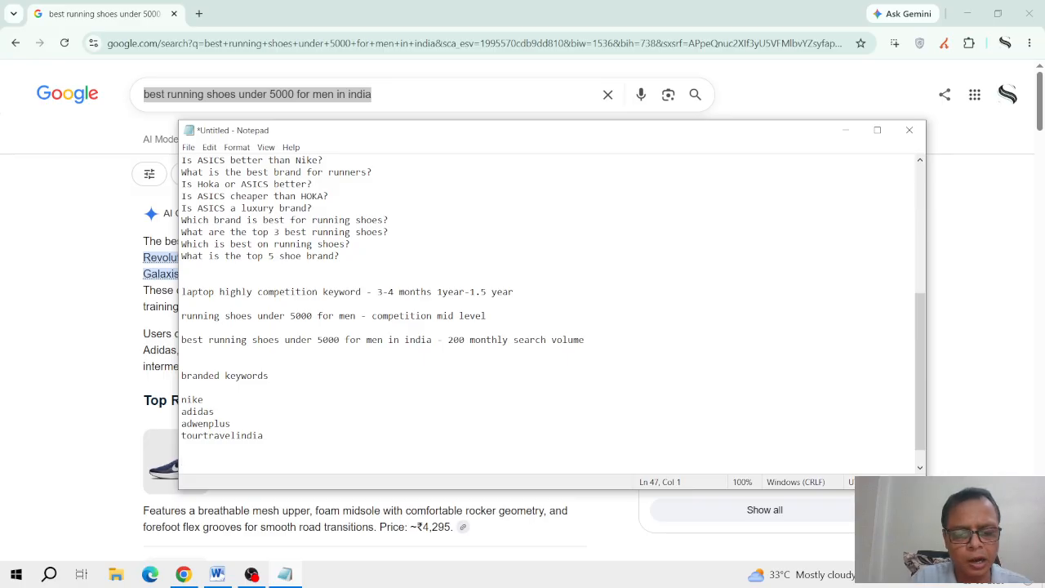
{"action": "type", "text": "8-10"}
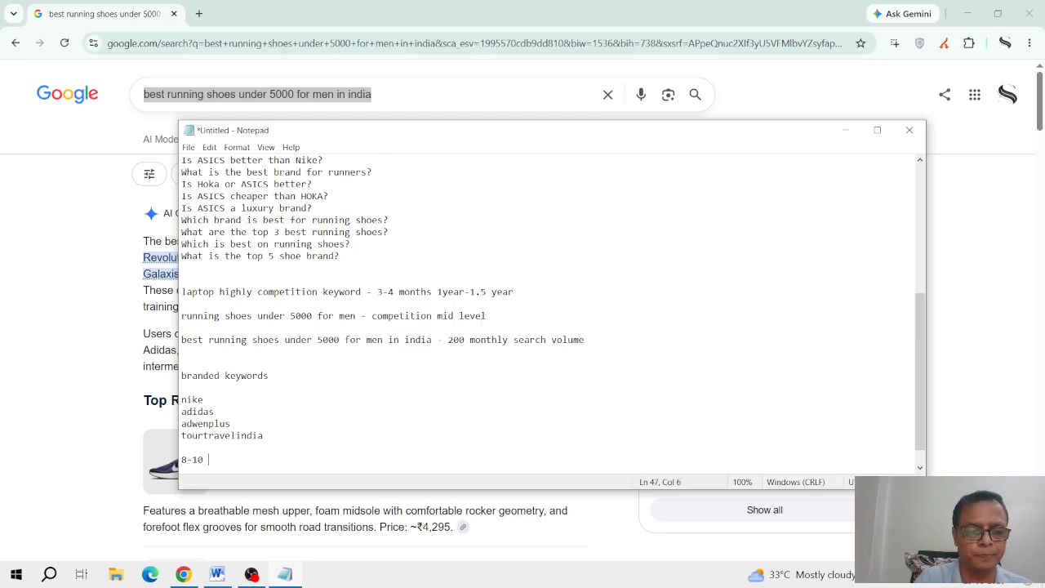
{"action": "key", "text": "Return"}
{"action": "key", "text": "Return"}
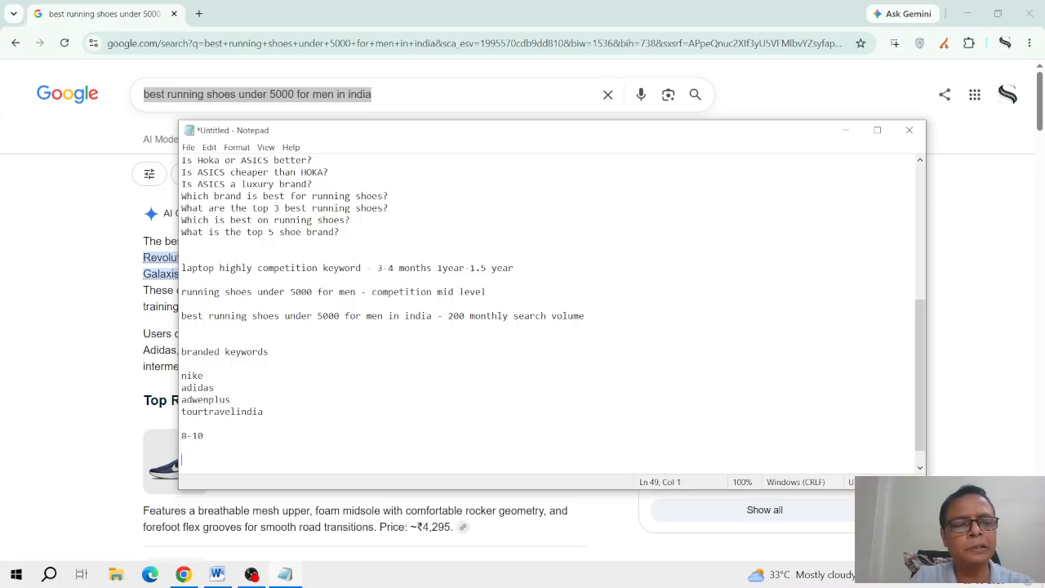
Step: Add the heading "local keywords" below the 8-10 note, followed by a blank line
{"action": "type", "text": "l"}
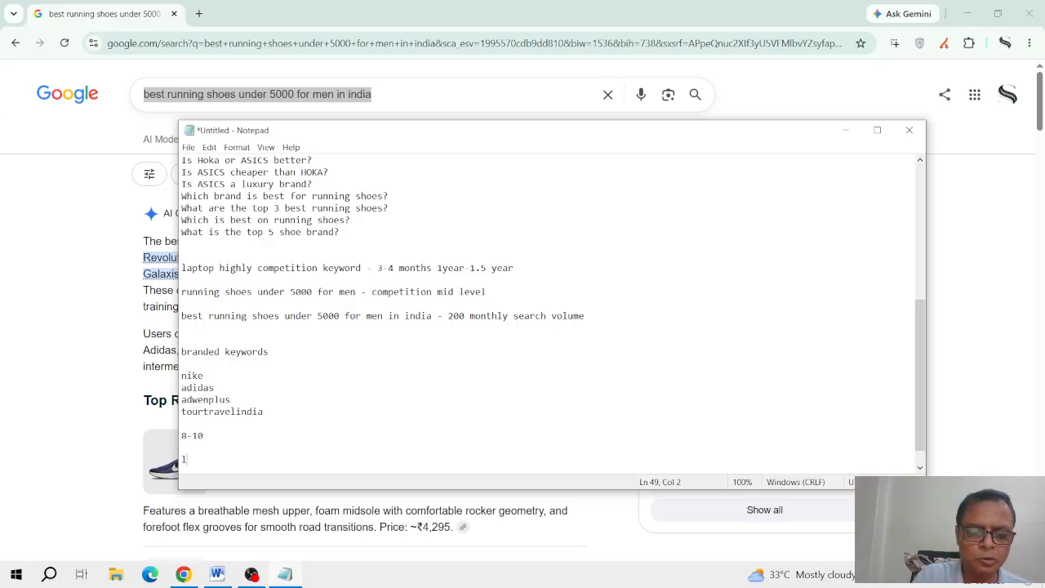
{"action": "type", "text": "cal keywords"}
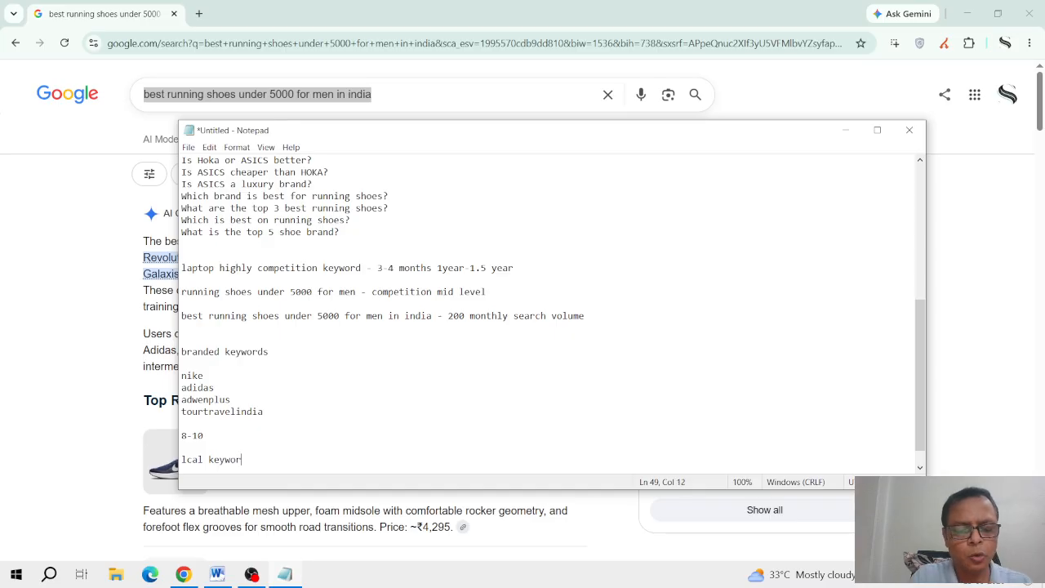
{"action": "key", "text": "Return"}
{"action": "key", "text": "Return"}
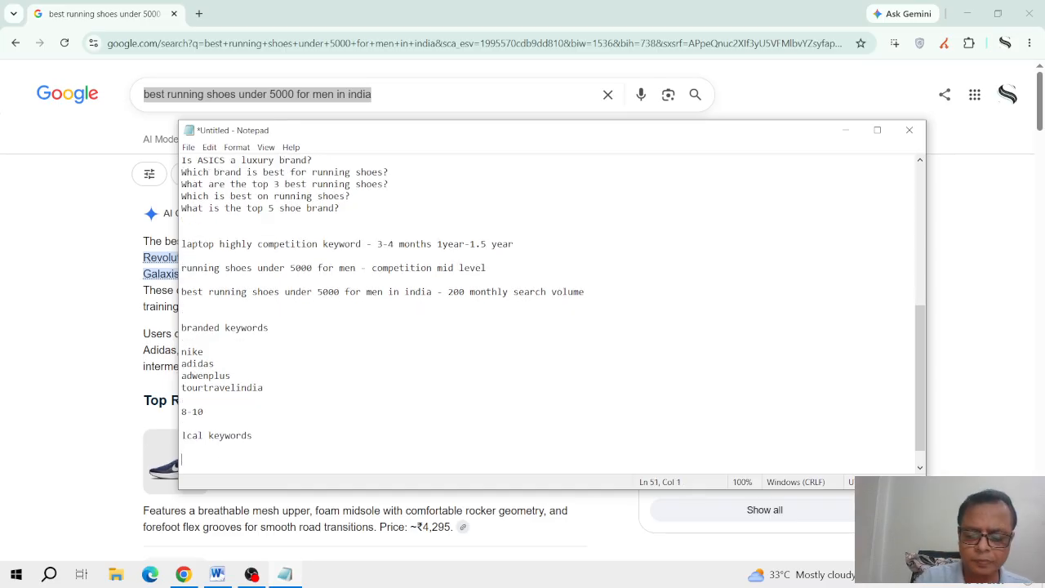
{"action": "key", "text": "Up"}
{"action": "key", "text": "Up"}
{"action": "key", "text": "Right"}
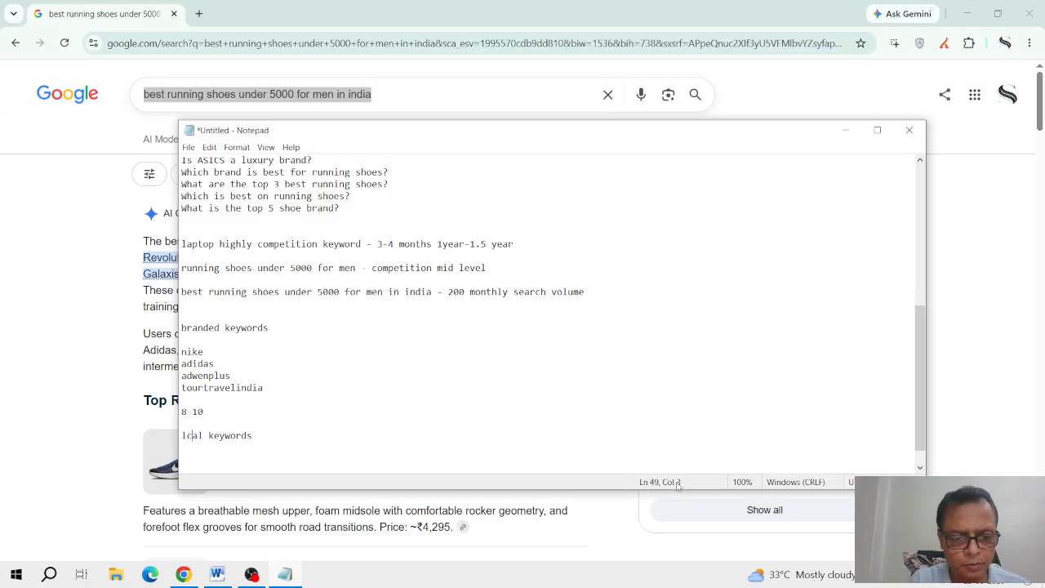
{"action": "type", "text": "o"}
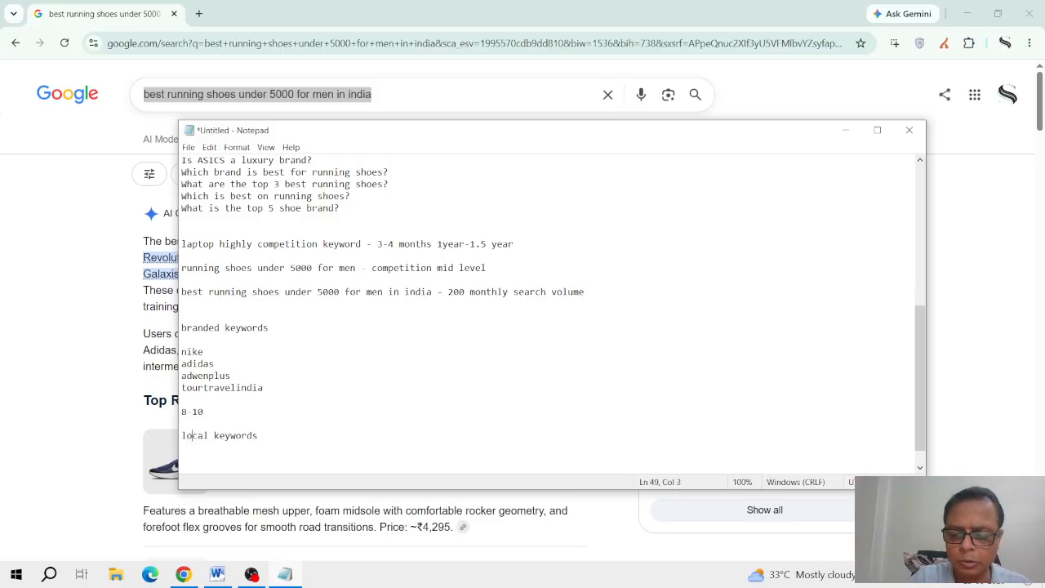
Step: Enter the example "seo training n delhi" under the local keywords heading
{"action": "key", "text": "Down"}
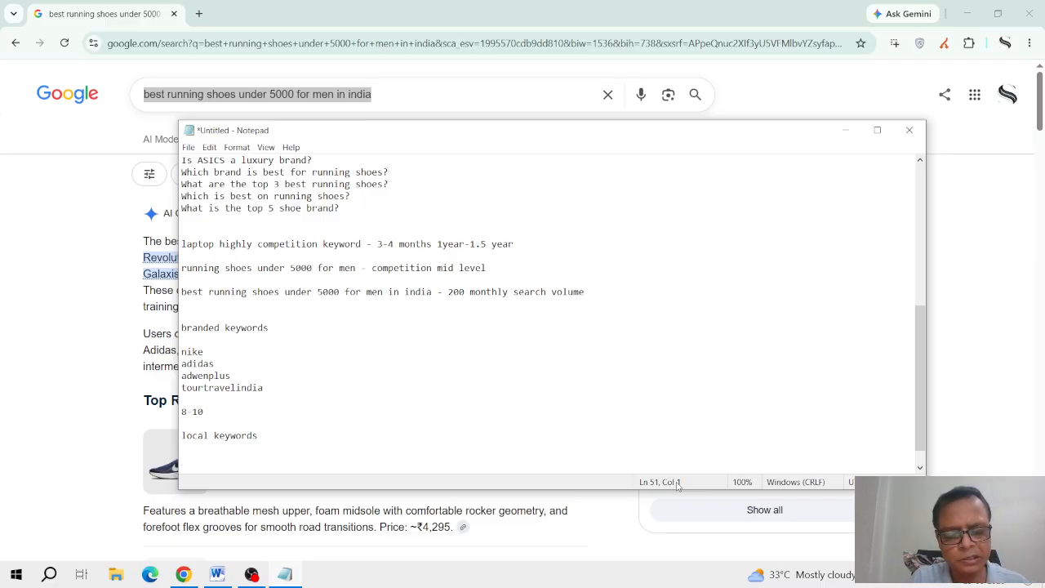
{"action": "type", "text": "seo tra"}
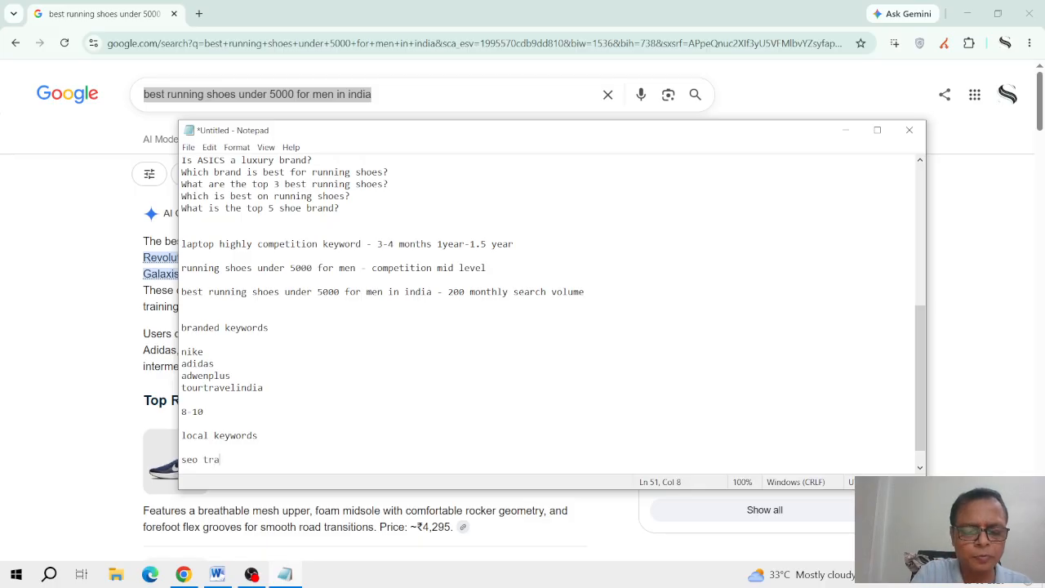
{"action": "type", "text": "ining n delhi"}
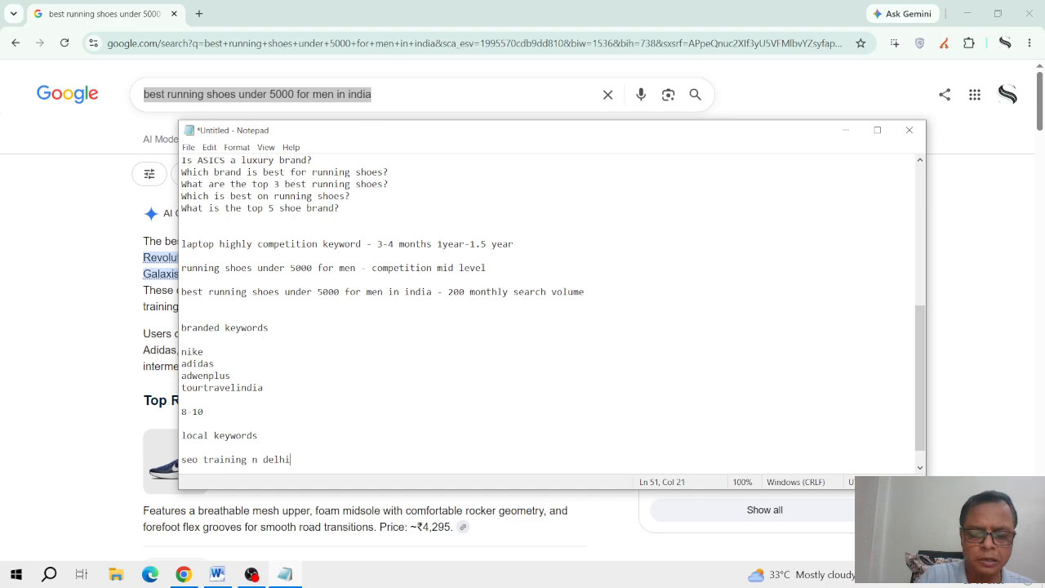
Step: Correct "n" to "in" in the first local keyword example so it reads "seo training in delhi"
{"action": "left_click", "coordinate": [262, 460]}
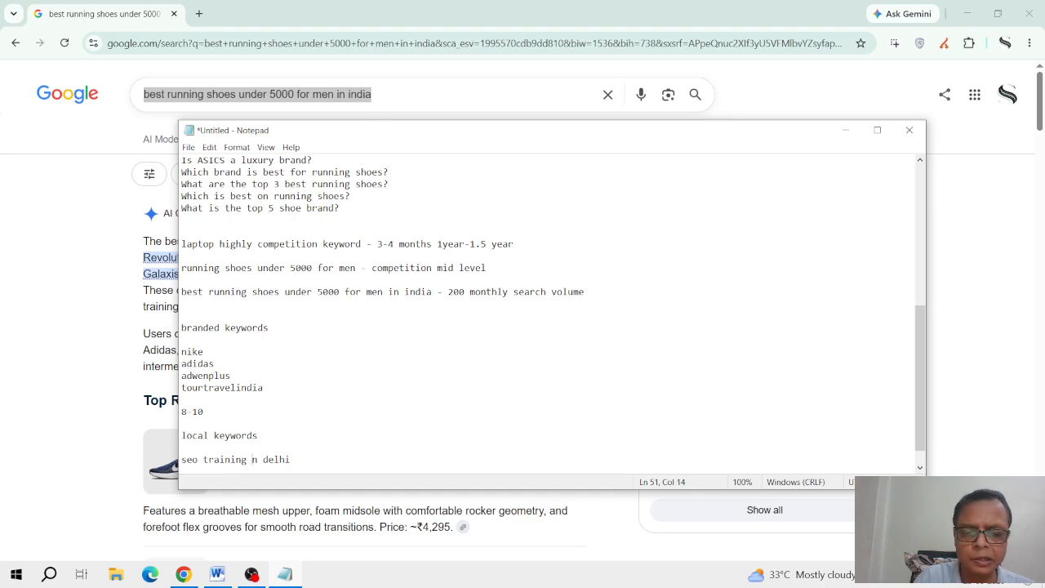
{"action": "type", "text": "i"}
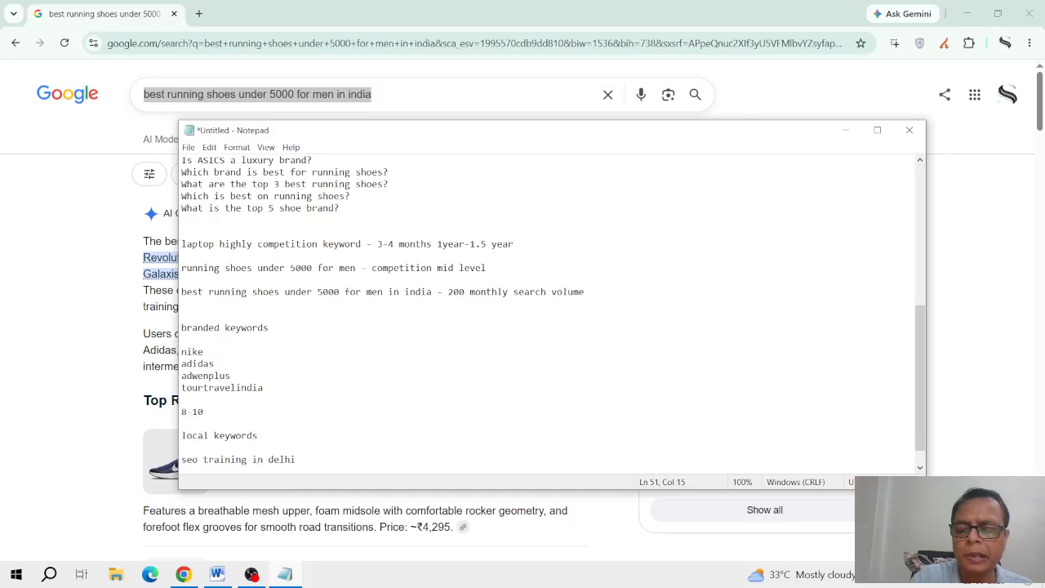
{"action": "key", "text": "End"}
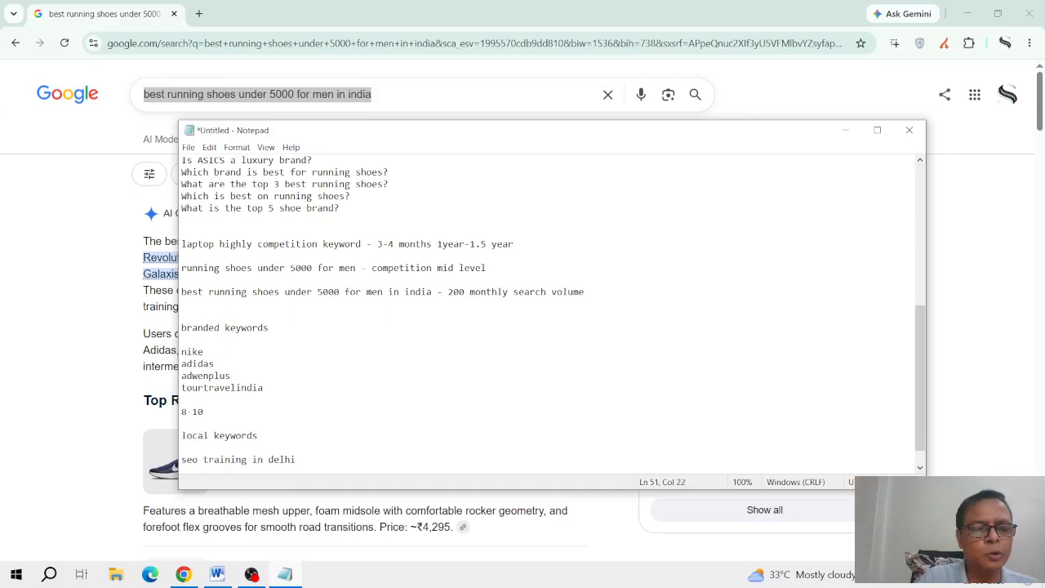
Step: Add "seo trining near me" and "dentist near me" on separate lines directly below the "seo training in delhi" example
{"action": "key", "text": "Return"}
{"action": "key", "text": "Return"}
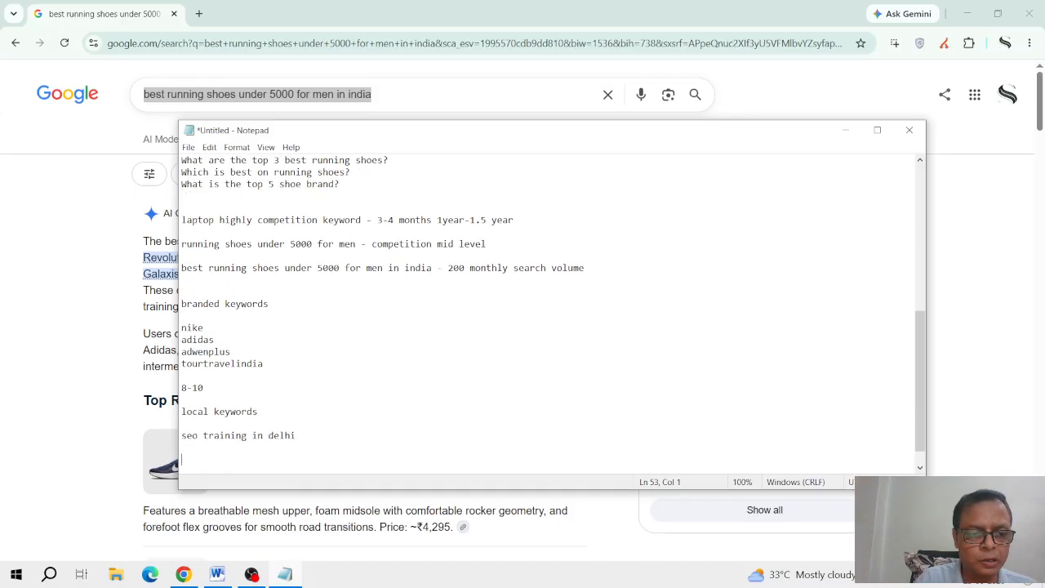
{"action": "key", "text": "BackSpace"}
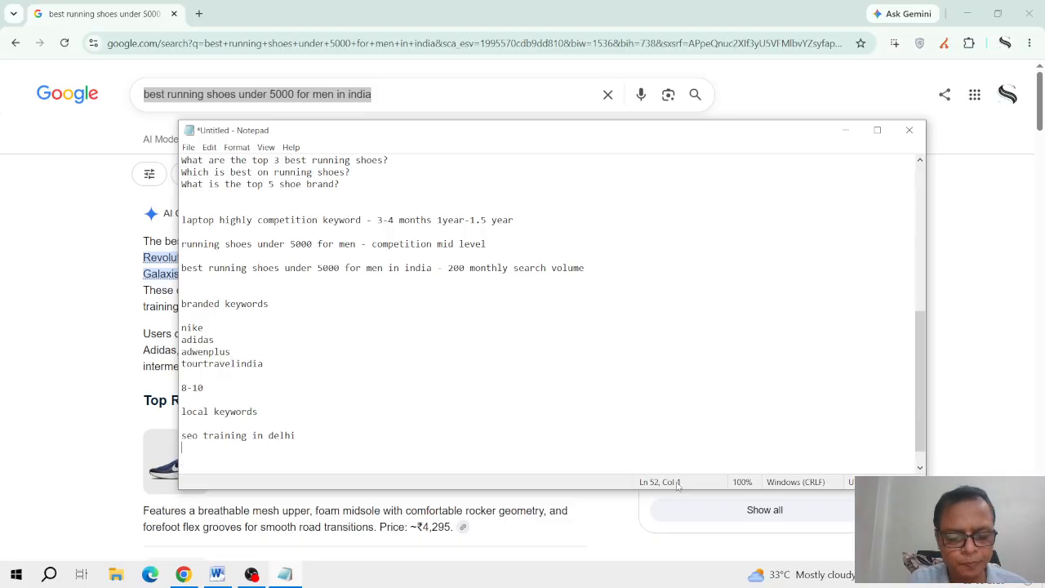
{"action": "type", "text": "seo trini"}
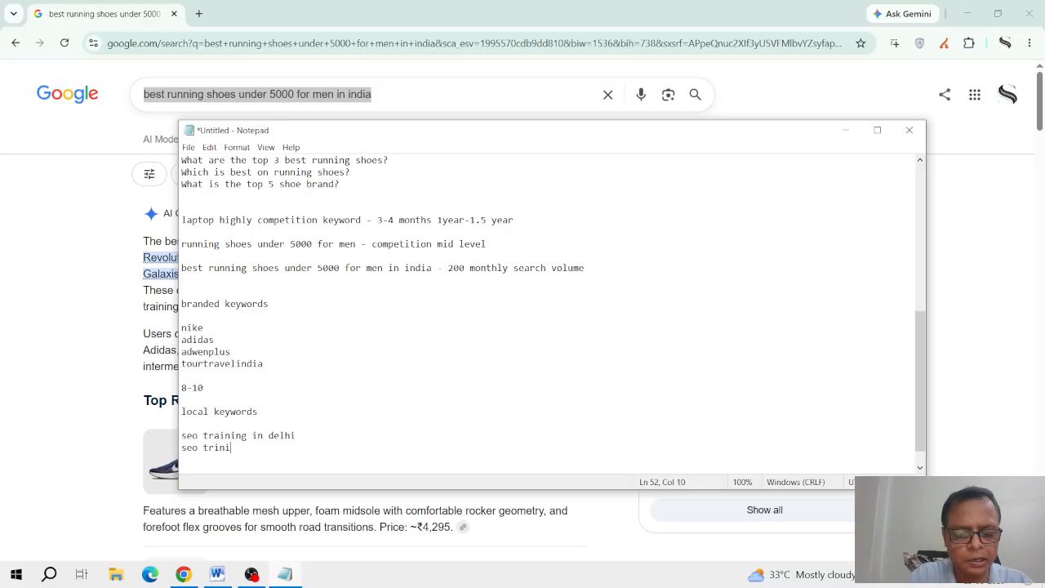
{"action": "type", "text": "ng near me"}
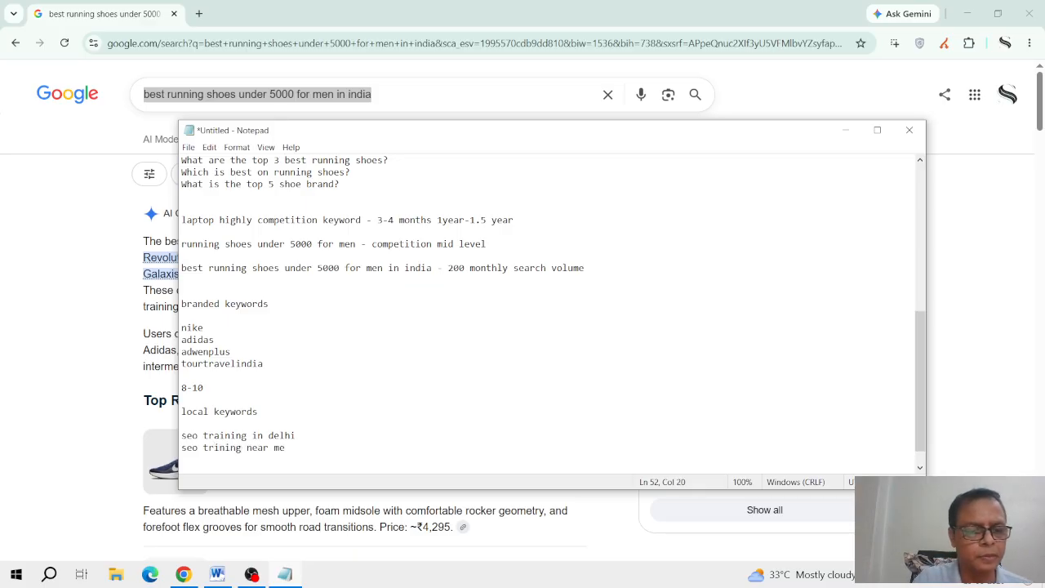
{"action": "key", "text": "Return"}
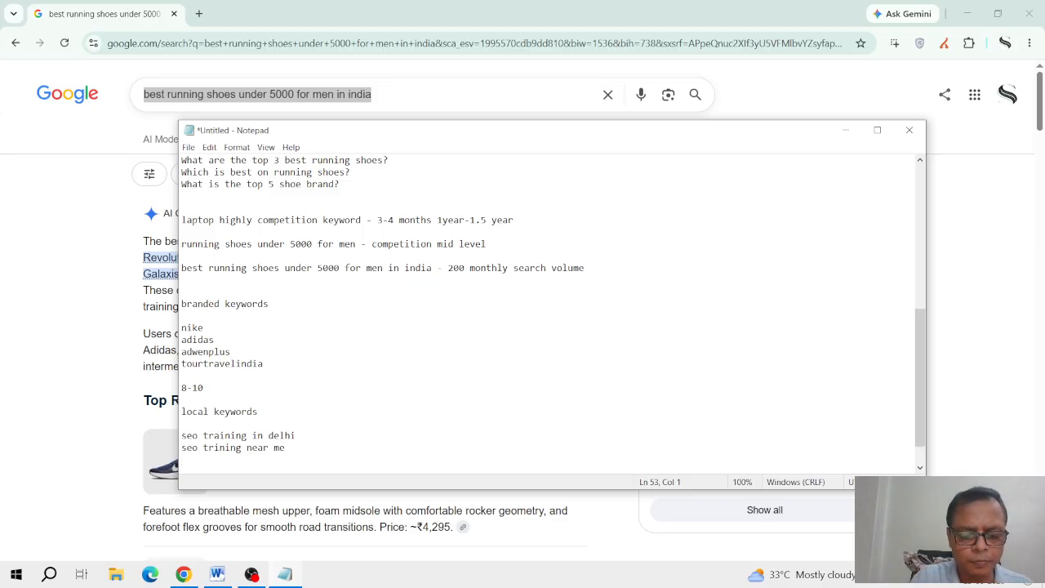
{"action": "type", "text": "dentist"}
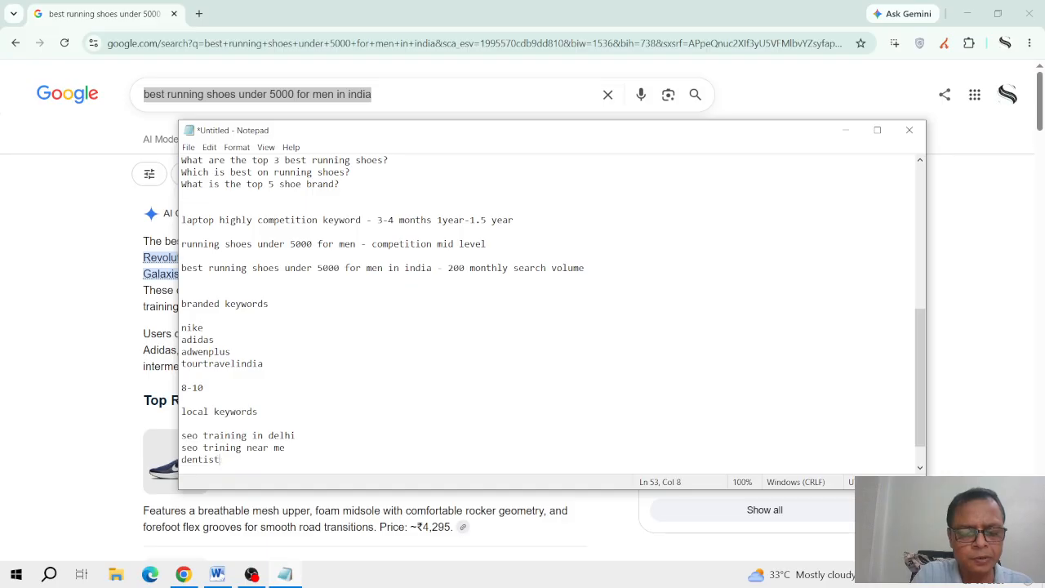
{"action": "type", "text": " near me"}
{"action": "key", "text": "Return"}
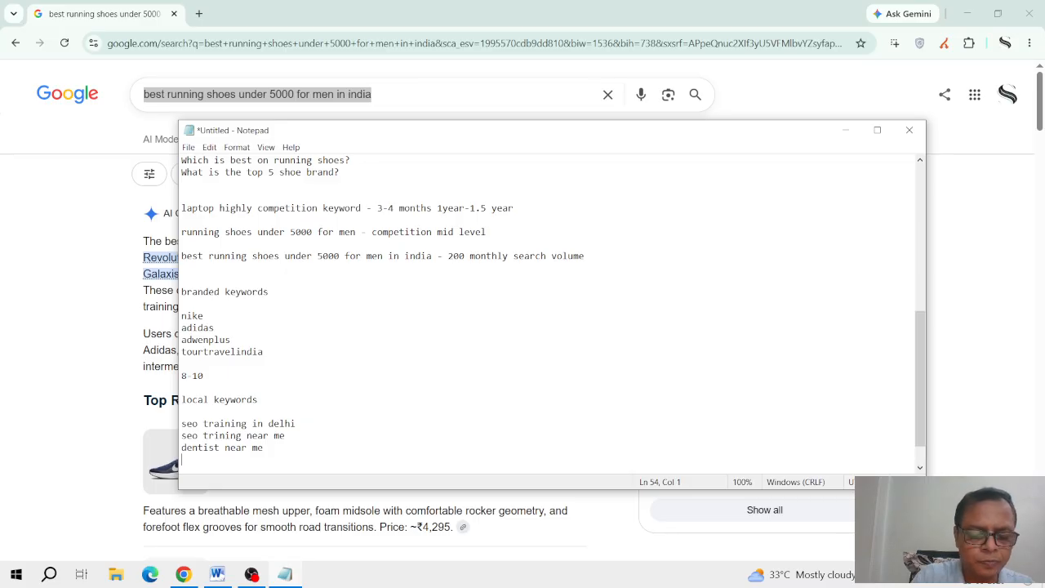
Step: Add "hotel" and "hotels" on separate lines at the end of the local keywords list, followed by a blank line
{"action": "type", "text": "hotel"}
{"action": "key", "text": "Return"}
{"action": "type", "text": "ho"}
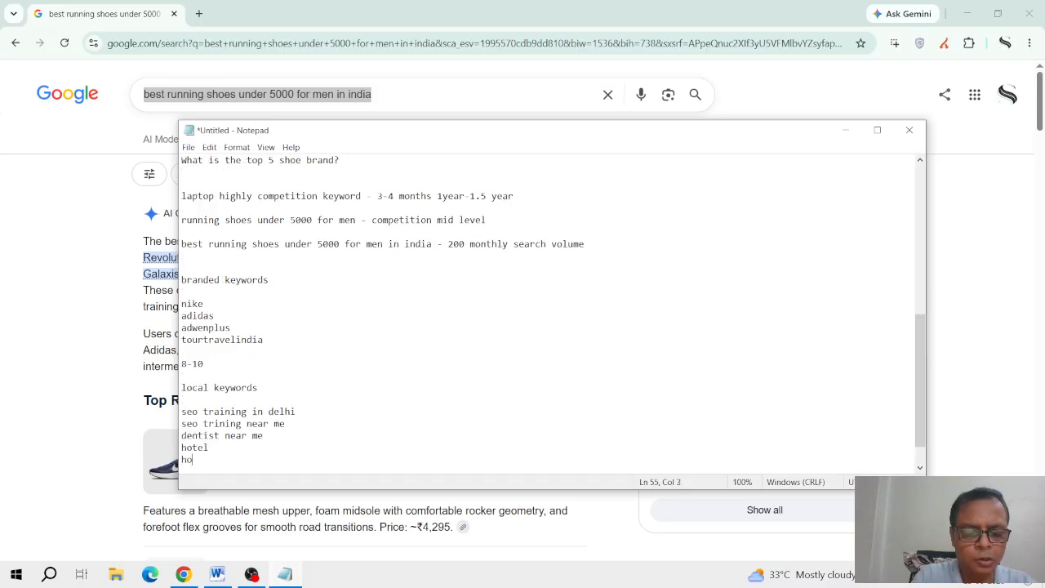
{"action": "type", "text": "tels"}
{"action": "key", "text": "Return"}
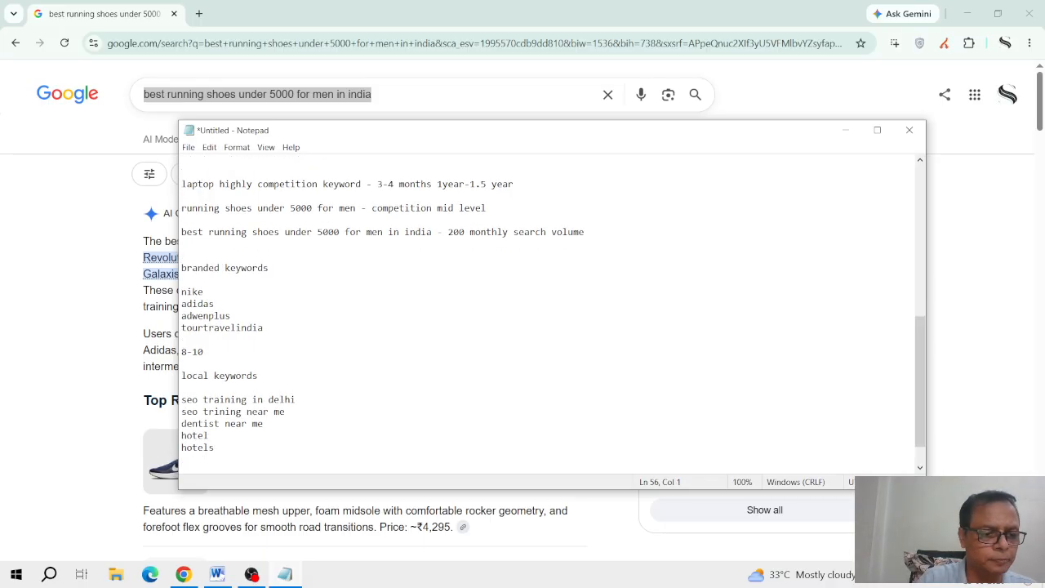
{"action": "key", "text": "Return"}
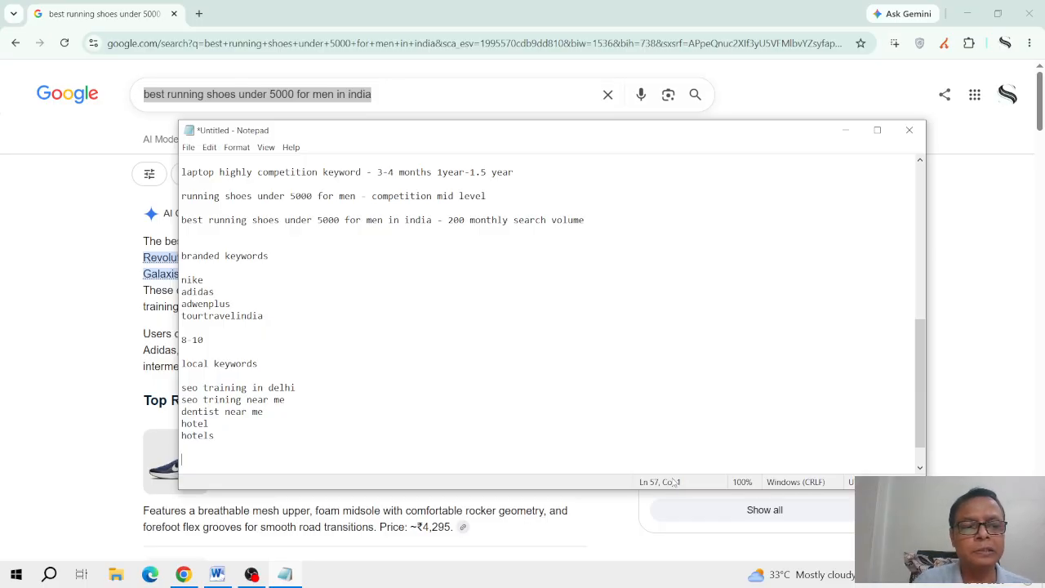
Step: Add the heading "search intent" below the local keywords list, followed by a blank line
{"action": "type", "text": "searc"}
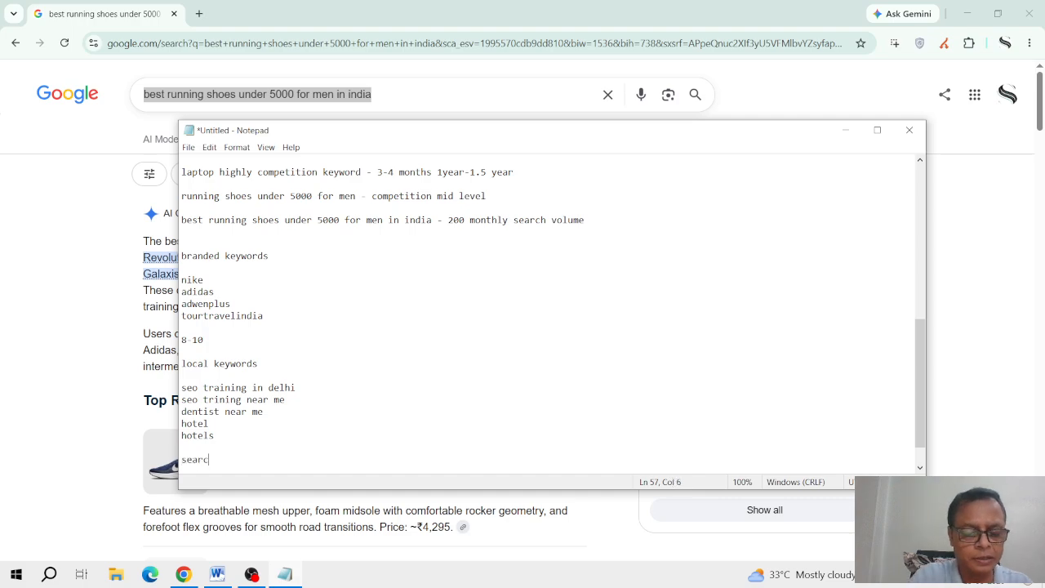
{"action": "type", "text": "h intent"}
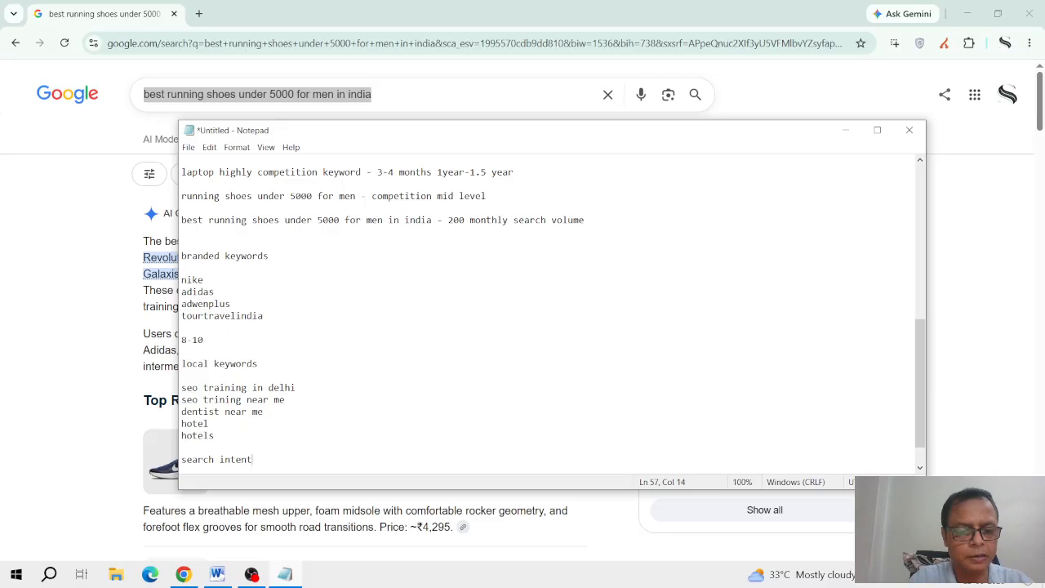
{"action": "key", "text": "Return"}
{"action": "key", "text": "Return"}
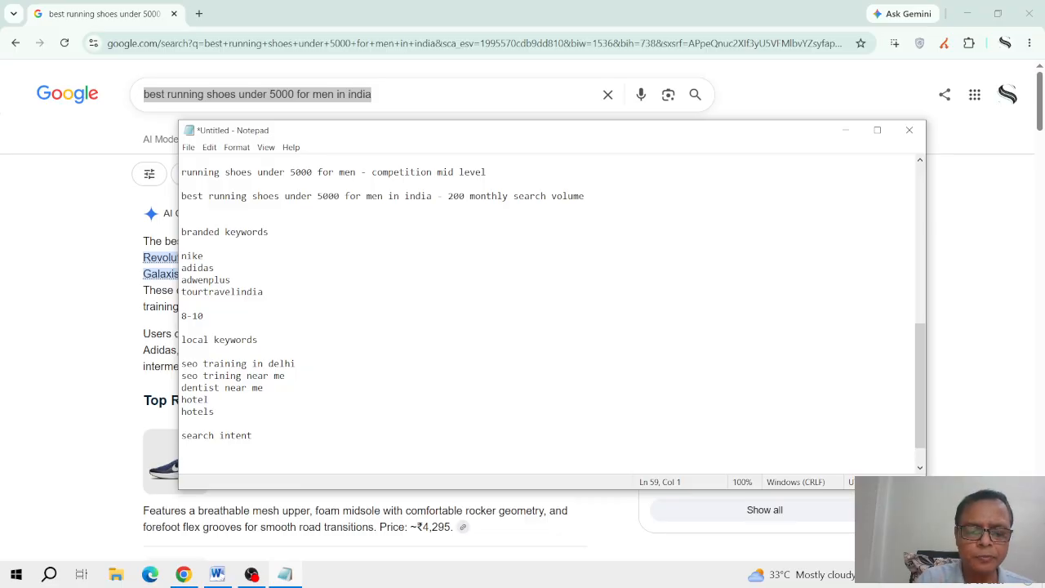
Step: Enter the line "4 types of the search intent" under the search intent heading, followed by a blank line
{"action": "type", "text": "4 types"}
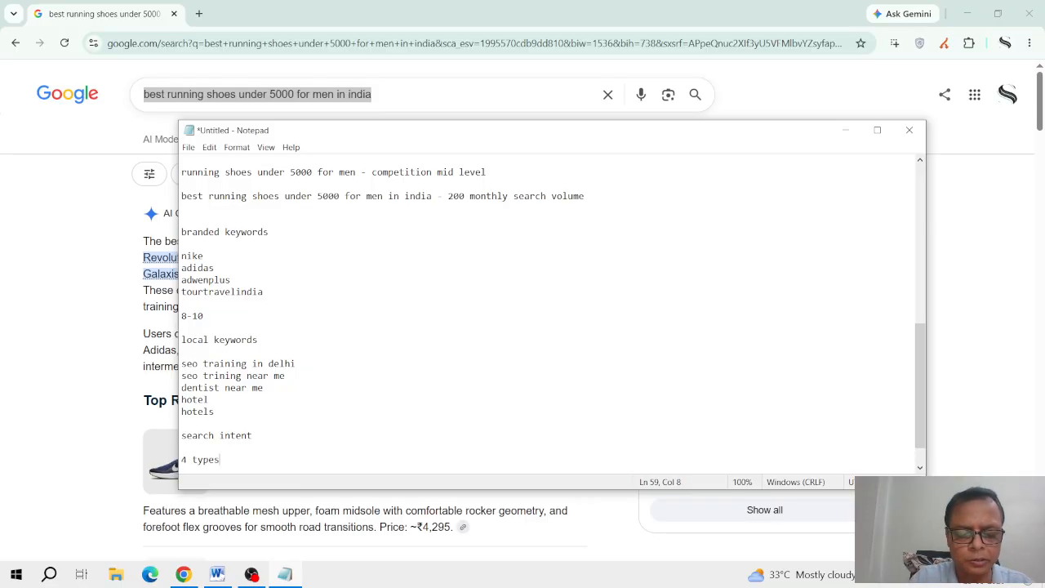
{"action": "type", "text": " of the s"}
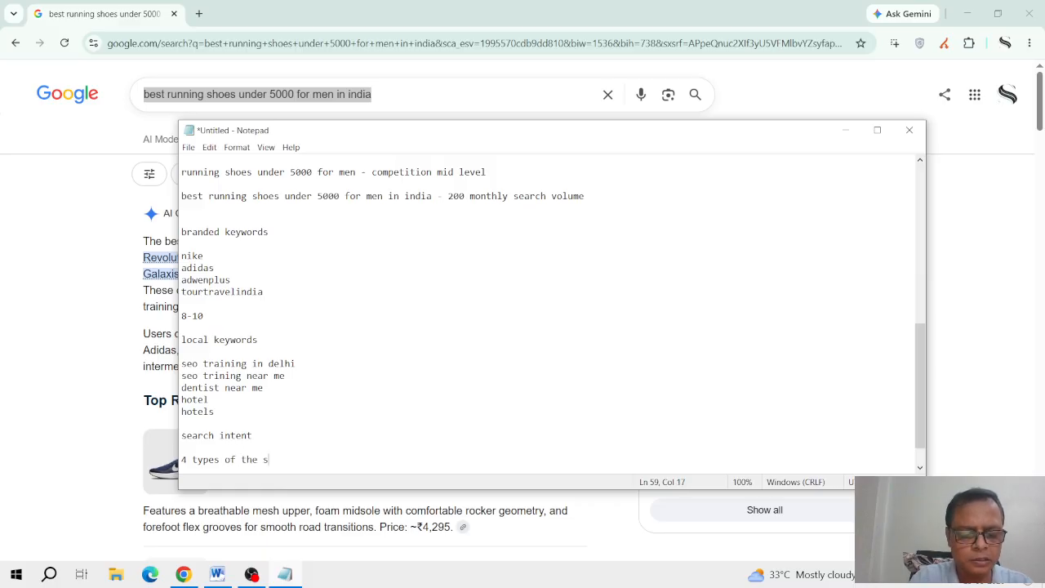
{"action": "type", "text": "earch intent"}
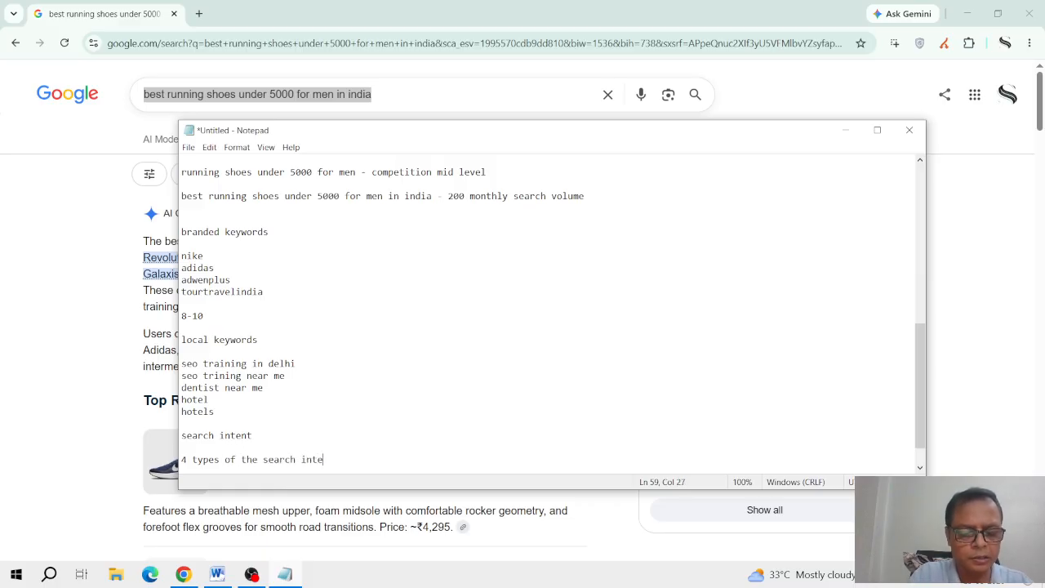
{"action": "key", "text": "Return"}
{"action": "key", "text": "Return"}
Step: Enter the first search intent type with its example as "informational - what is seo"
{"action": "type", "text": "in"}
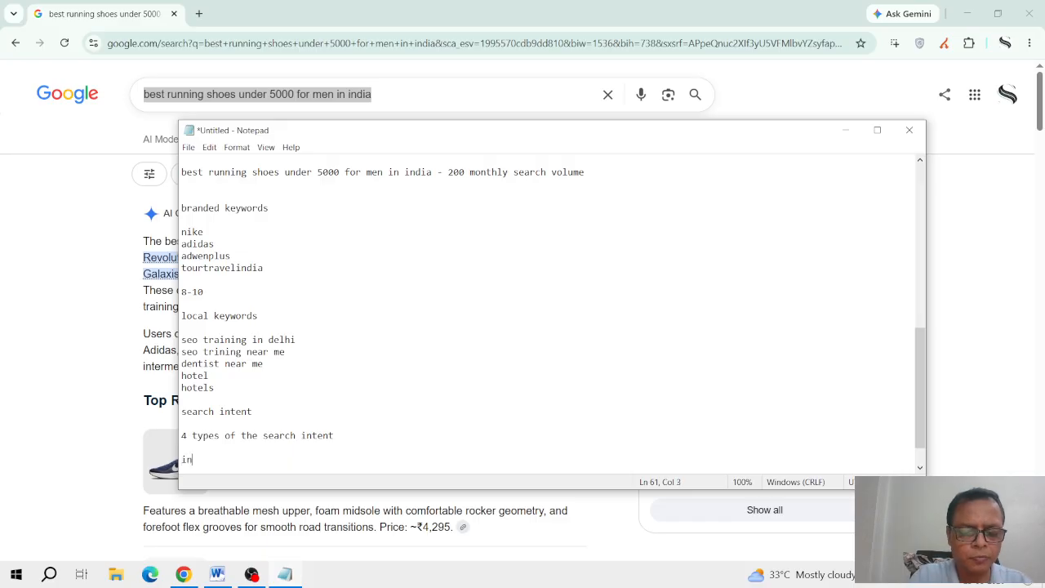
{"action": "type", "text": "formational"}
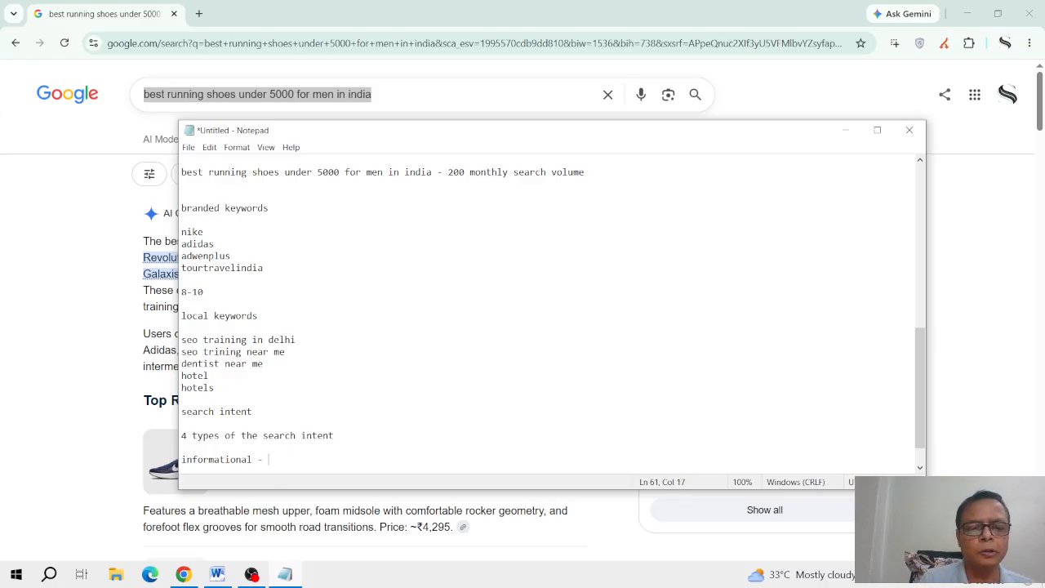
{"action": "type", "text": "- wh"}
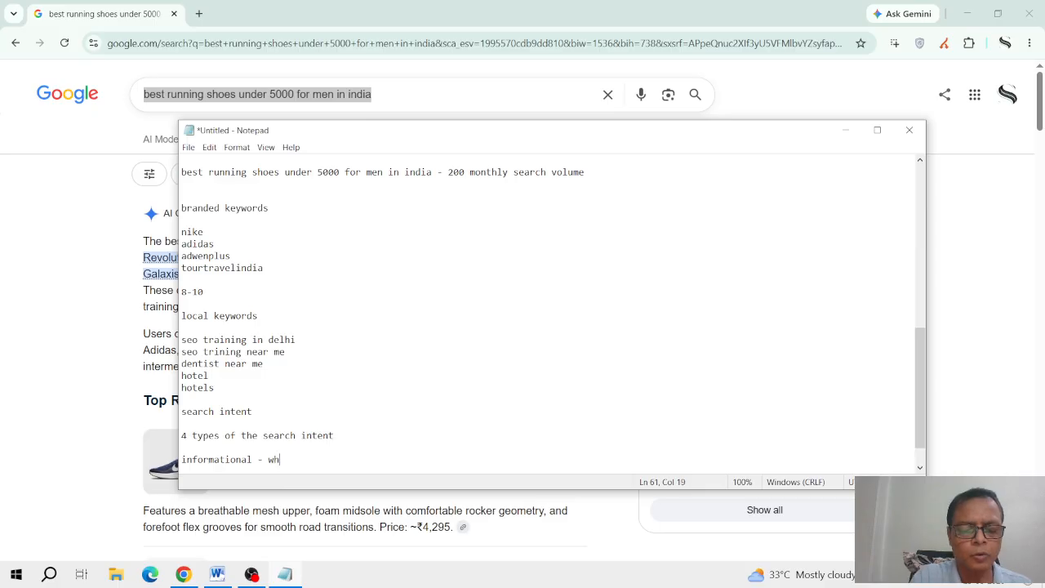
{"action": "type", "text": "at is seo"}
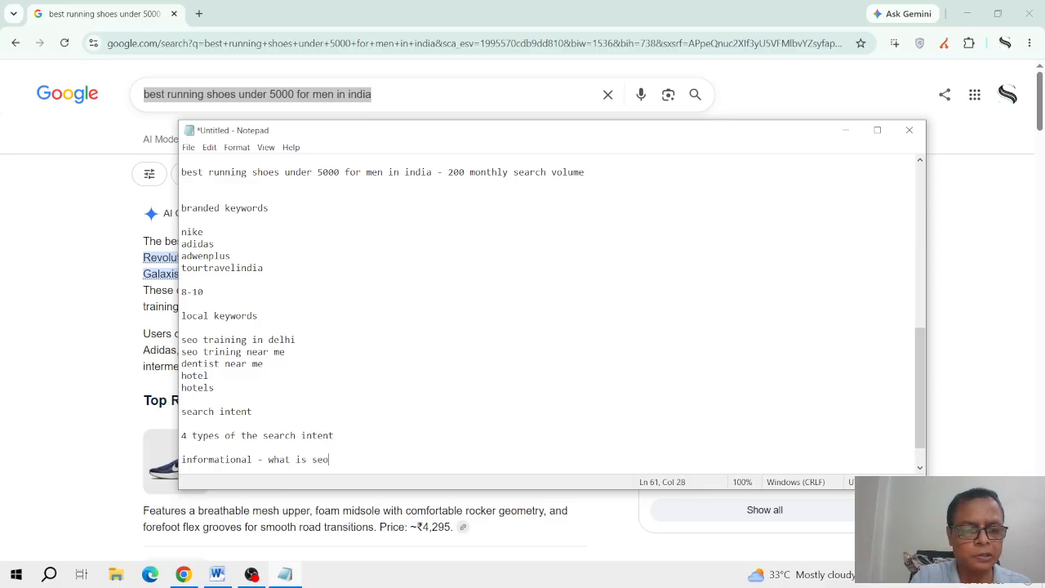
{"action": "key", "text": "Return"}
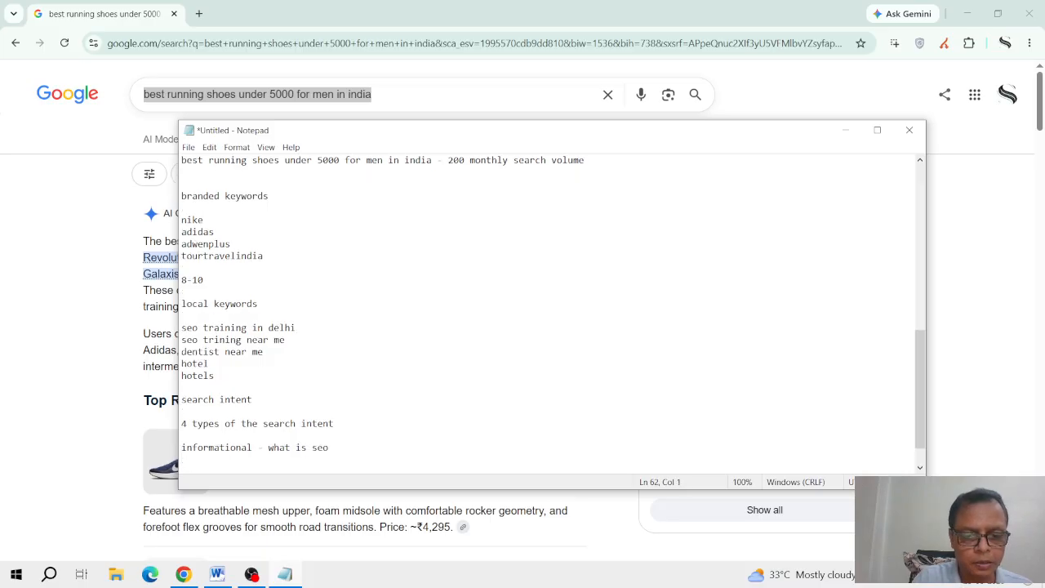
Step: Add the informational examples "how to lose weight" and "hw ai search work" on separate lines, followed by a blank line
{"action": "type", "text": "how to"}
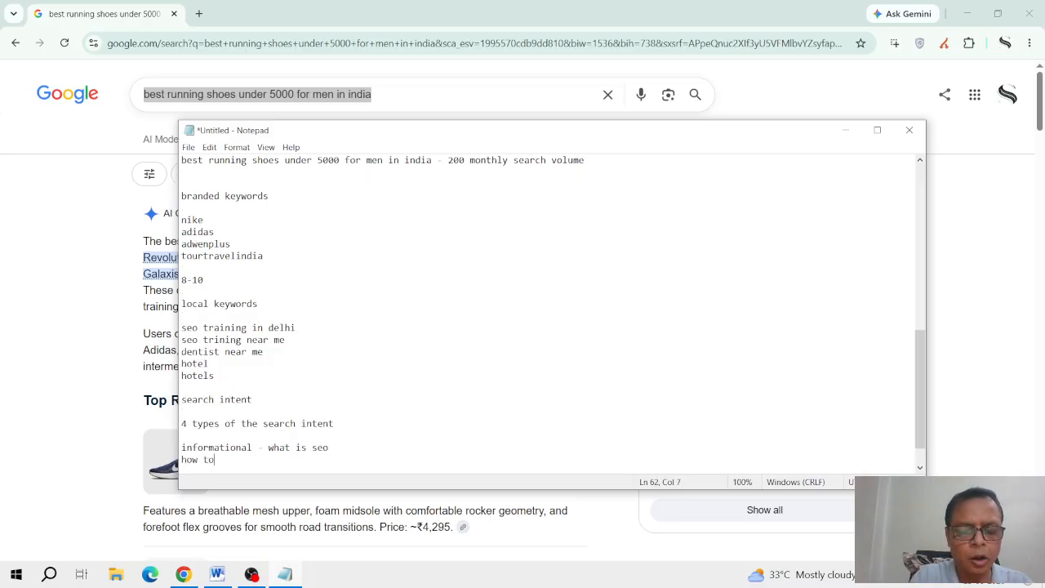
{"action": "type", "text": " lose weight"}
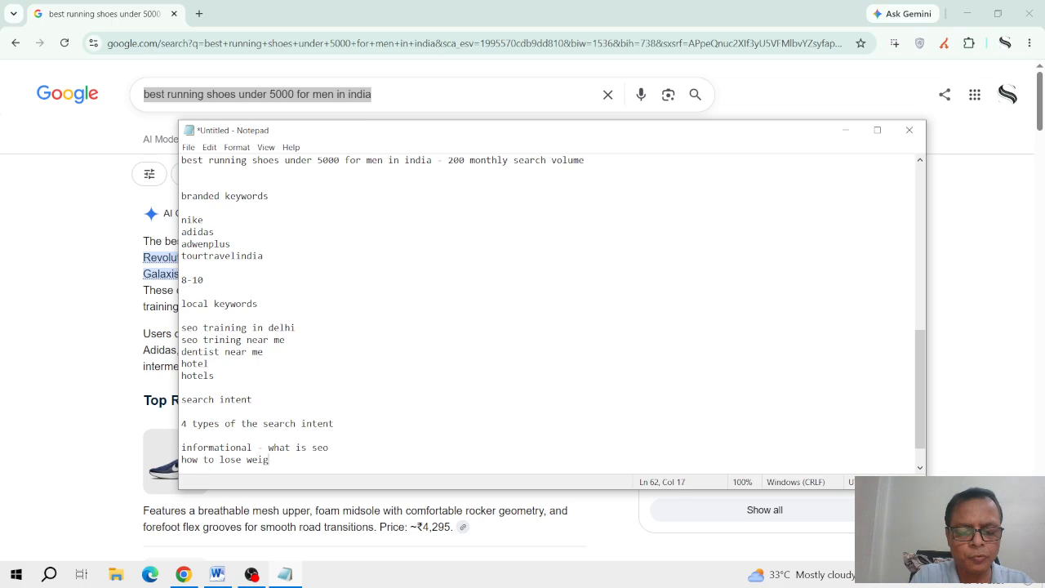
{"action": "key", "text": "Return"}
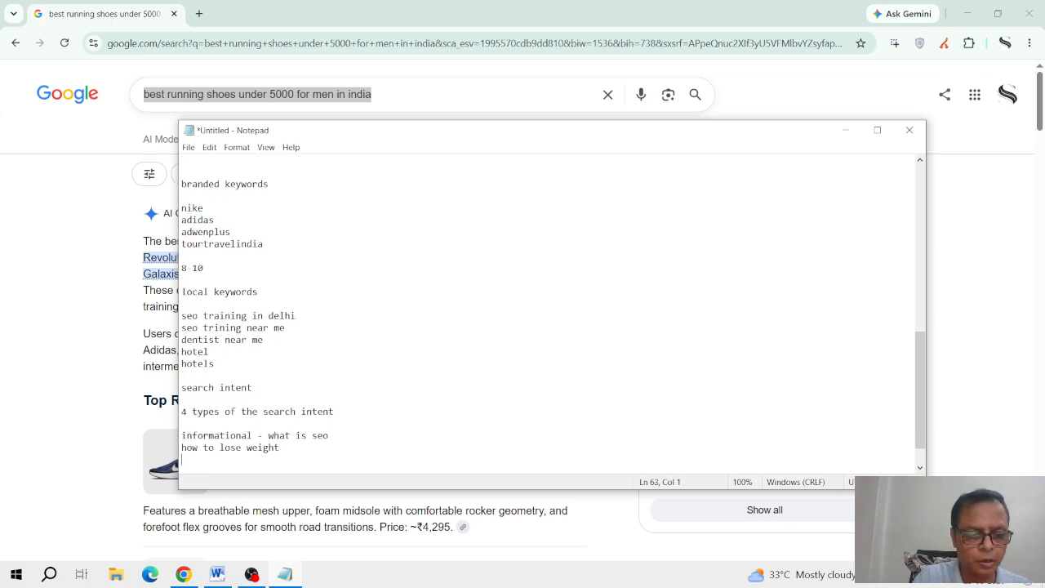
{"action": "type", "text": "hw ai"}
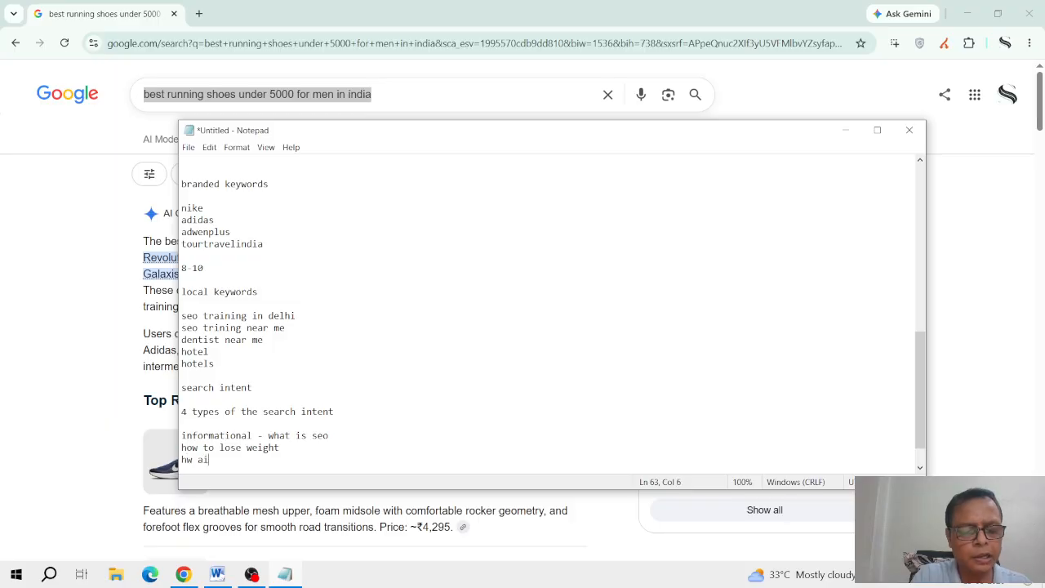
{"action": "type", "text": " search work"}
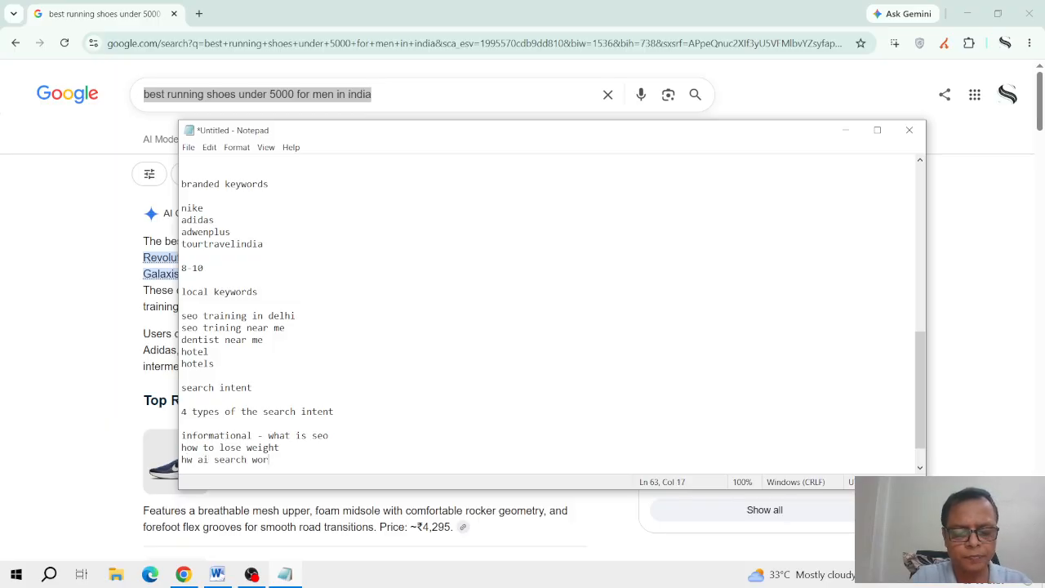
{"action": "key", "text": "Return"}
{"action": "key", "text": "Return"}
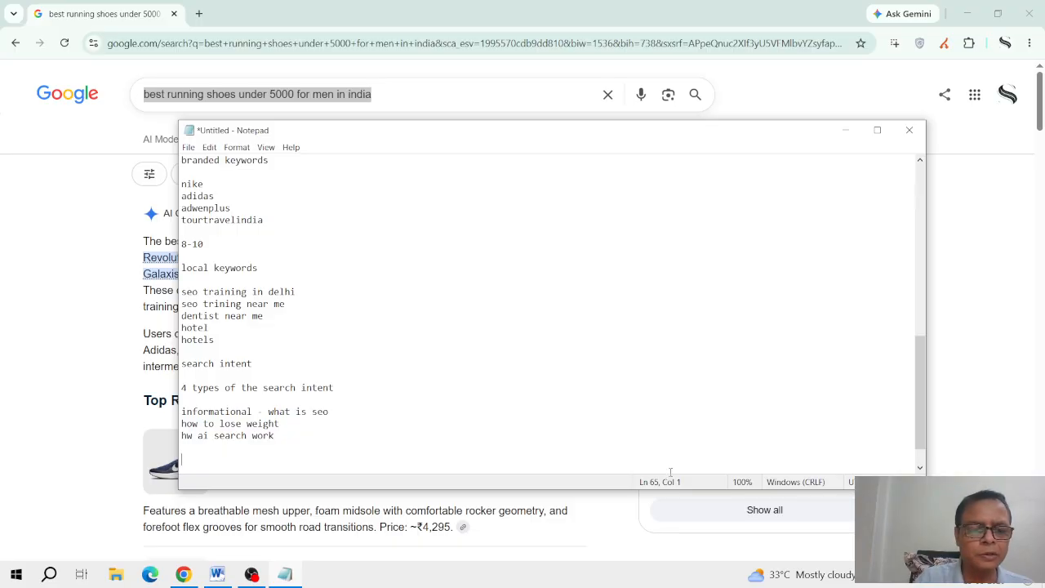
Step: Correct "hw" to "how" in the last informational example and return to the empty line below the list
{"action": "key", "text": "Up"}
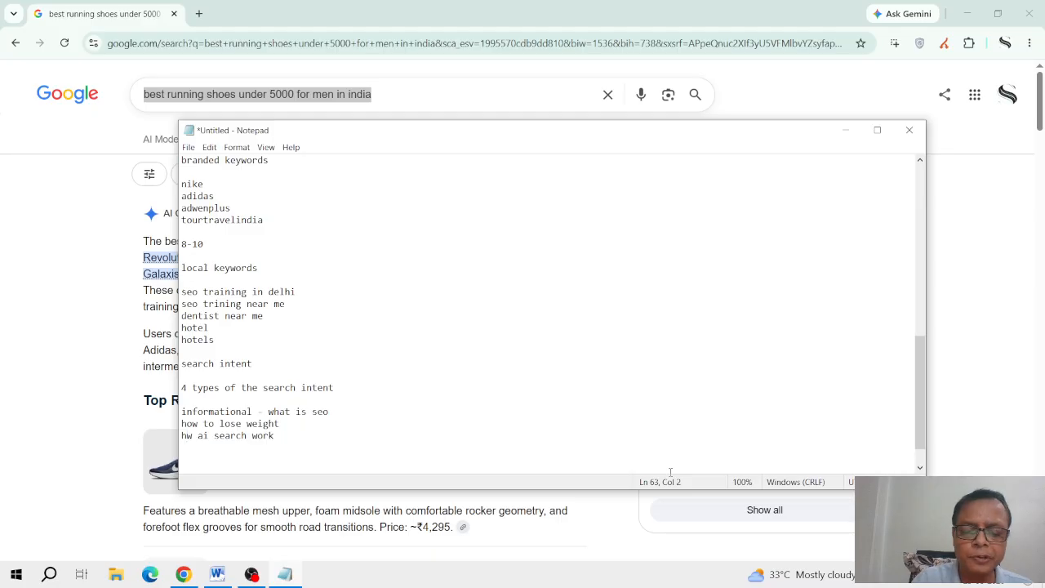
{"action": "type", "text": "o"}
{"action": "key", "text": "Return"}
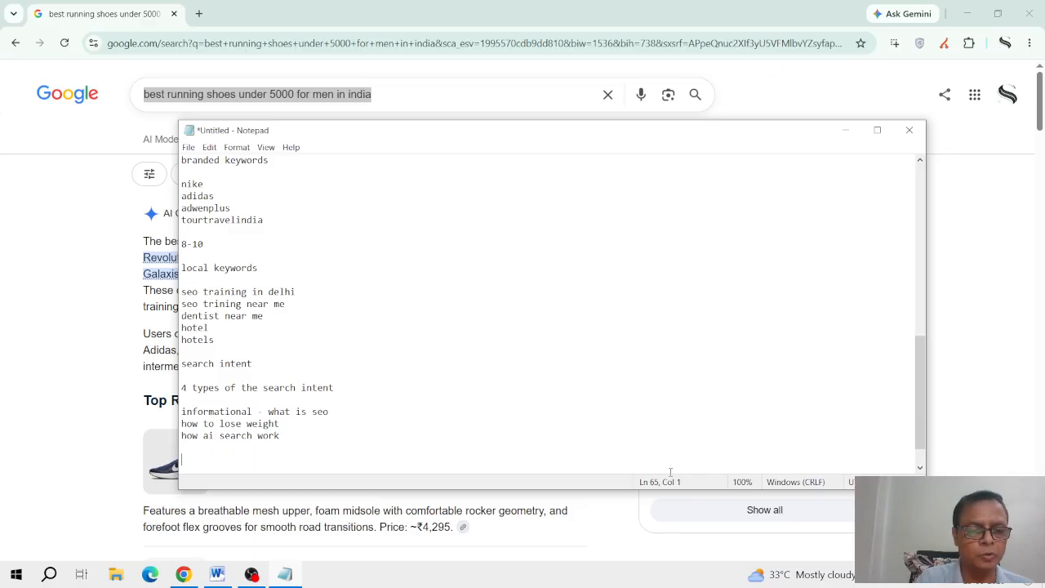
Step: Add the second search intent type "navigational" below the informational examples, followed by a blank line
{"action": "type", "text": "na"}
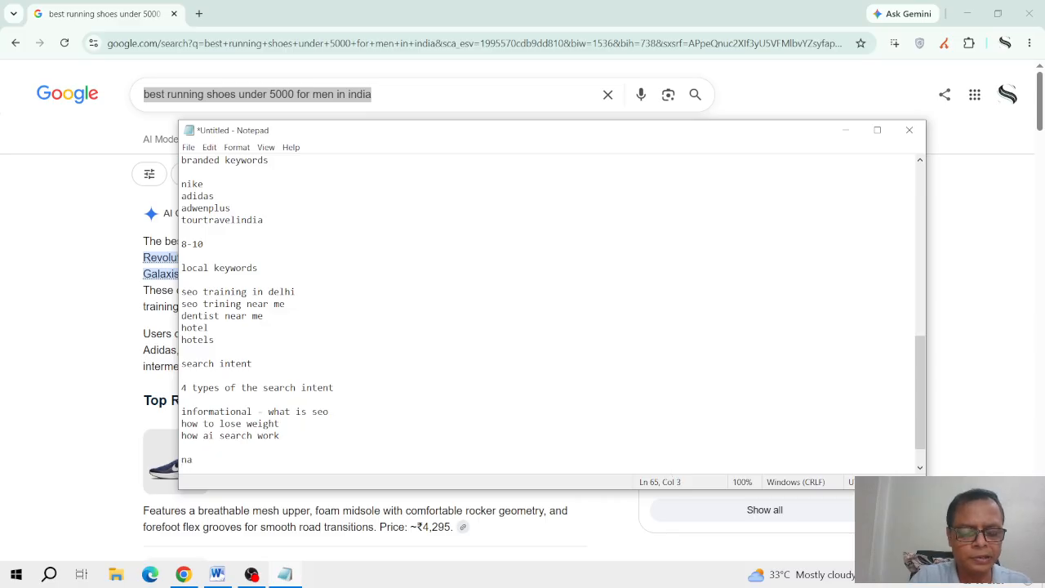
{"action": "type", "text": "vigational"}
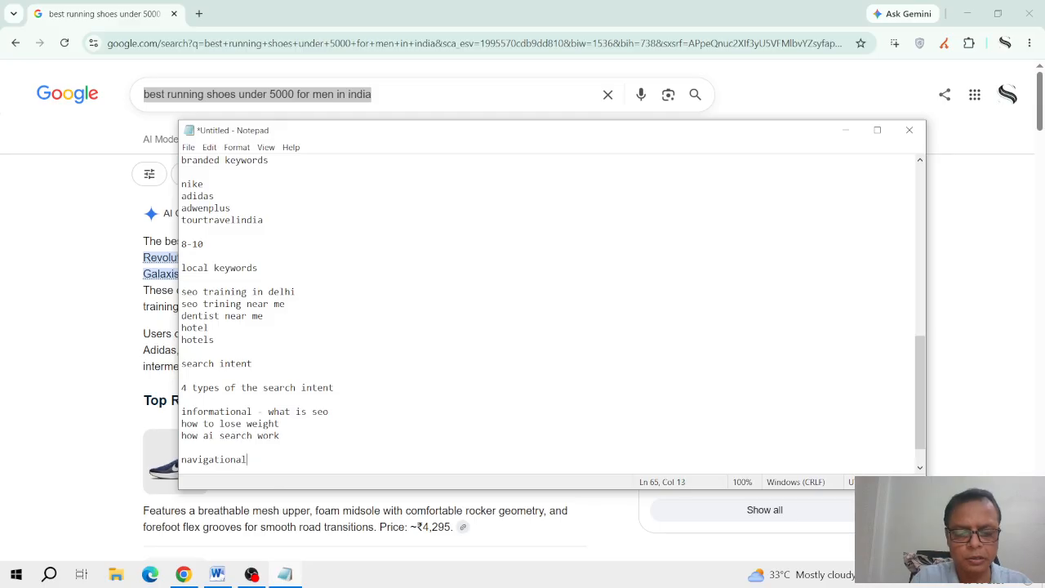
{"action": "key", "text": "Return"}
{"action": "key", "text": "Return"}
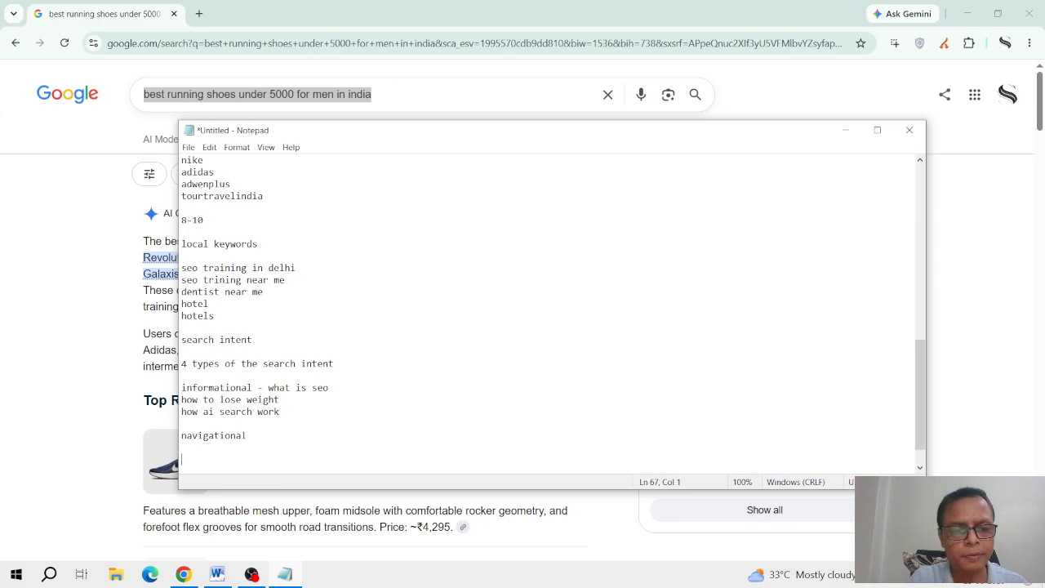
Step: List "adwenplus" and "adidas" on separate lines as the first navigational search examples
{"action": "type", "text": "adw"}
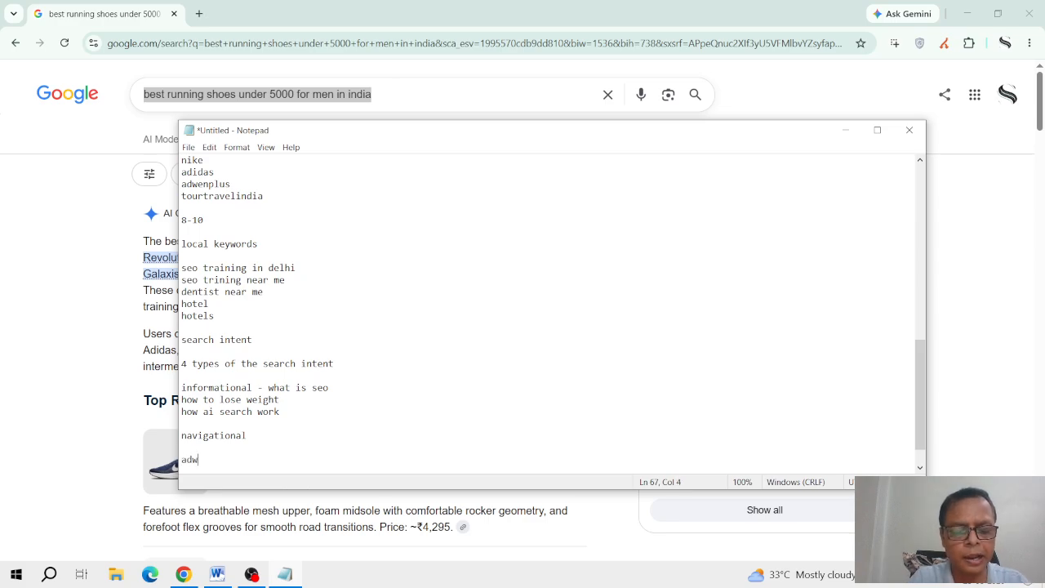
{"action": "type", "text": "enplus"}
{"action": "key", "text": "Return"}
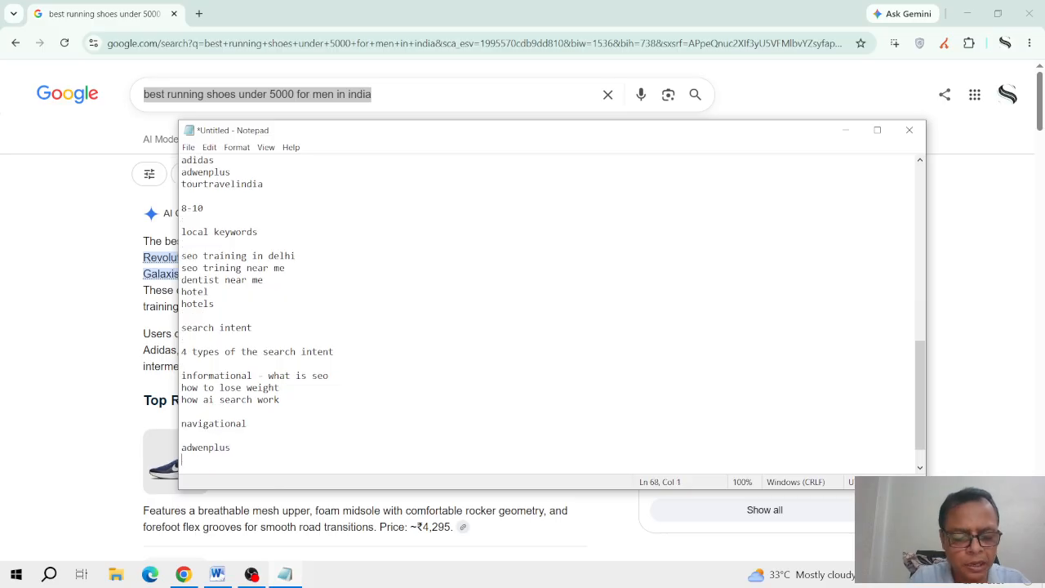
{"action": "type", "text": "adidas"}
{"action": "key", "text": "Return"}
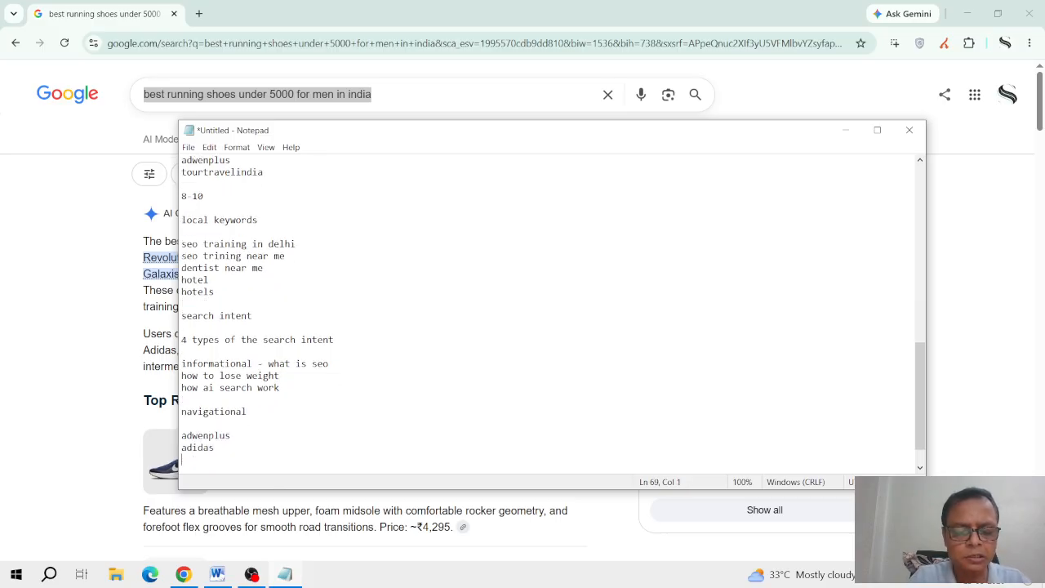
Step: Add "flipkart", "amazon" and "gmail login" on separate lines to the navigational examples
{"action": "type", "text": "flipkar"}
{"action": "key", "text": "Return"}
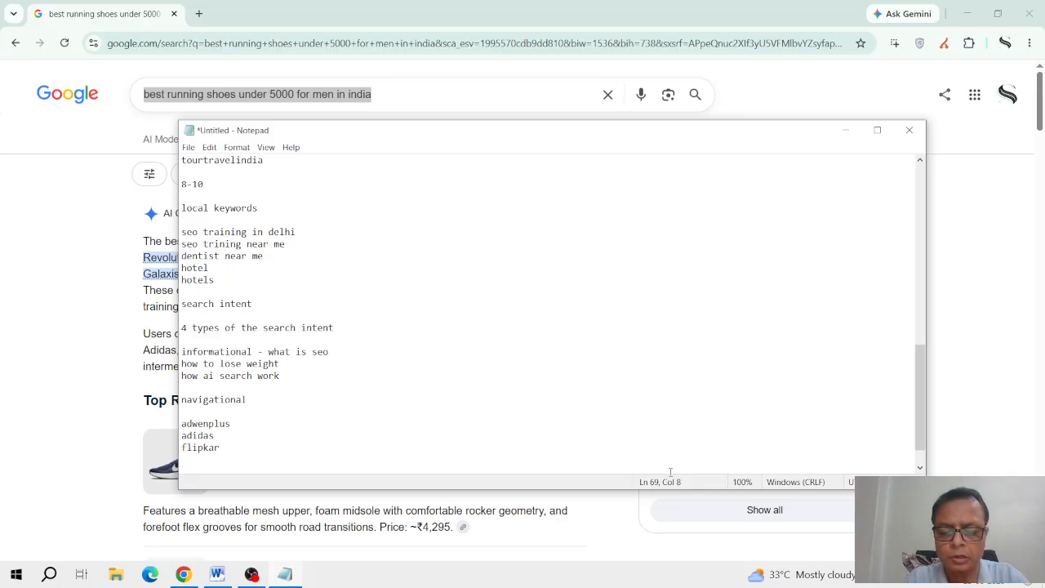
{"action": "type", "text": "t"}
{"action": "key", "text": "Return"}
{"action": "type", "text": "azon"}
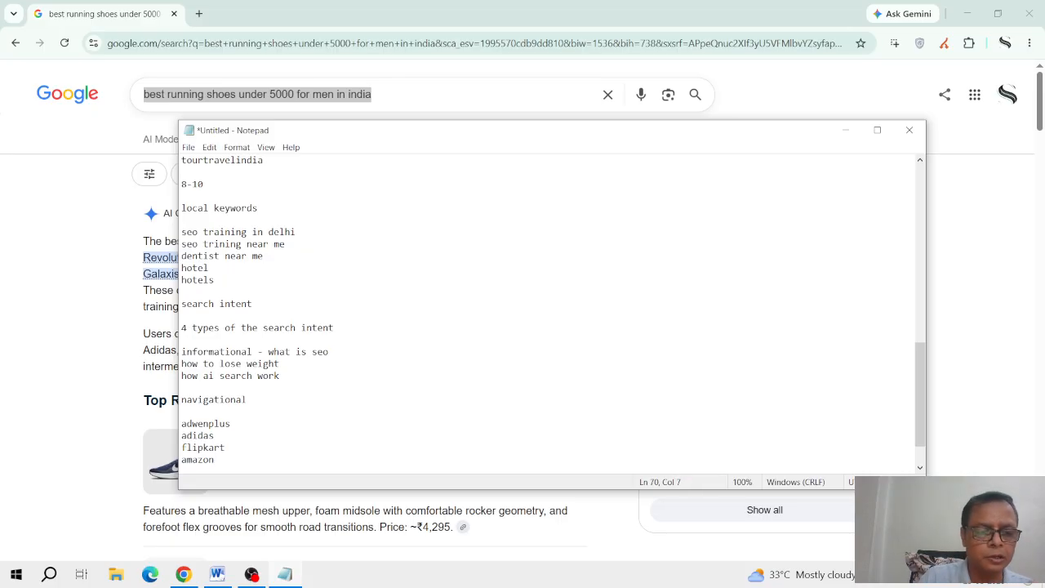
{"action": "key", "text": "Return"}
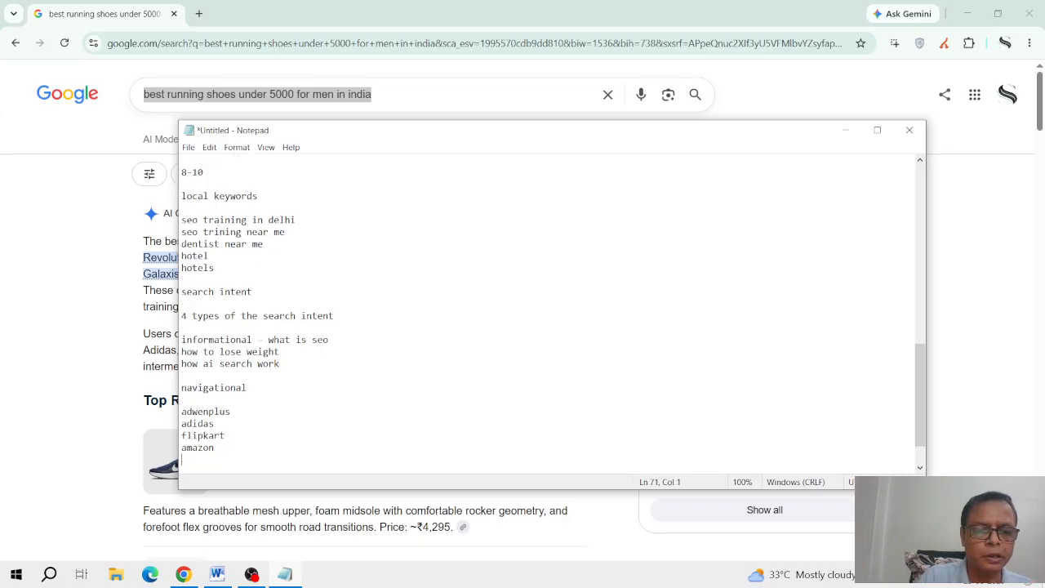
{"action": "type", "text": "gmail"}
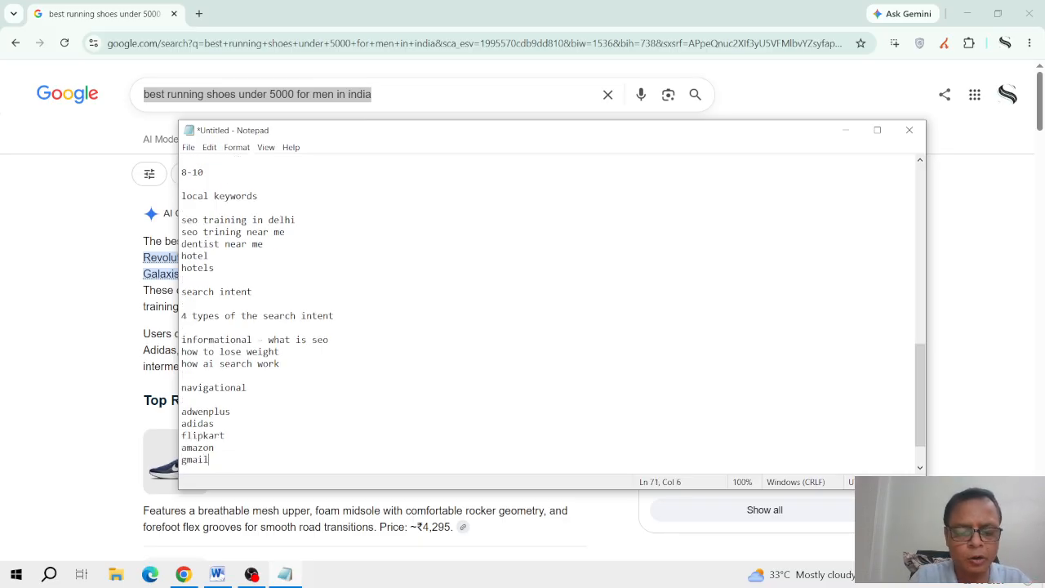
{"action": "type", "text": " login"}
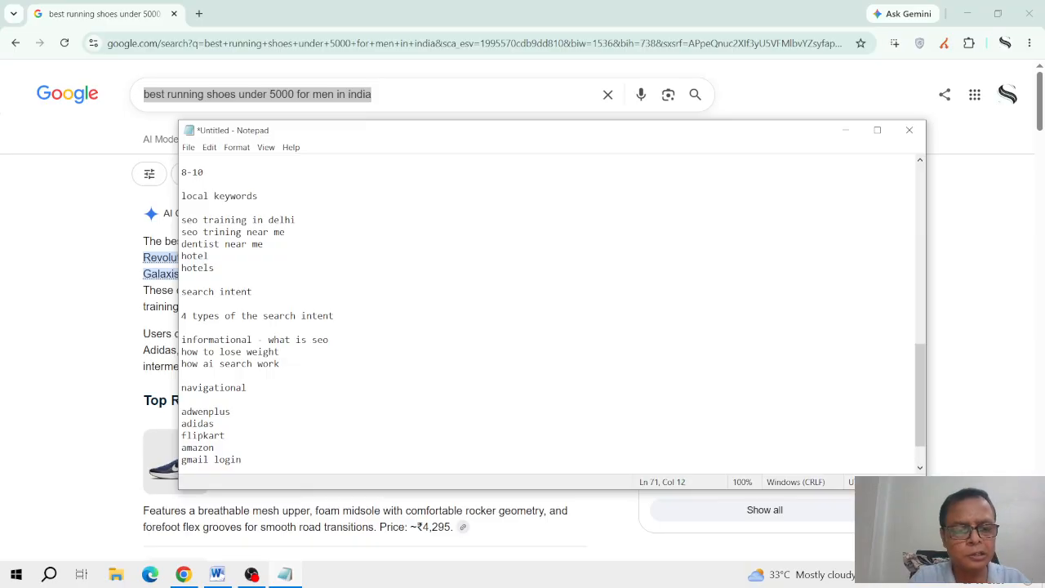
{"action": "key", "text": "Return"}
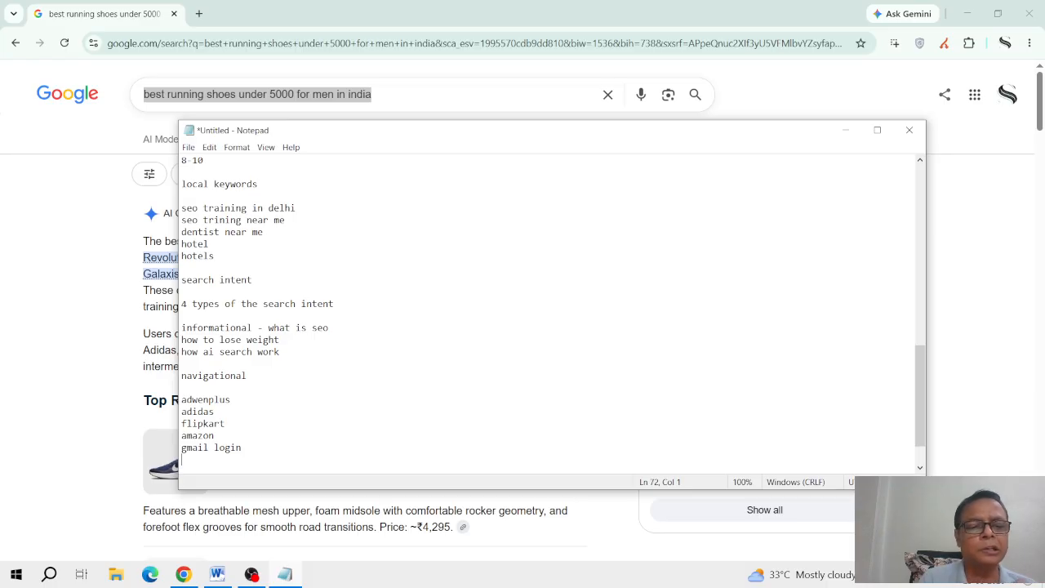
Step: Add the third search intent type "commercial" two blank lines below the navigational examples, followed by a blank line
{"action": "key", "text": "Return"}
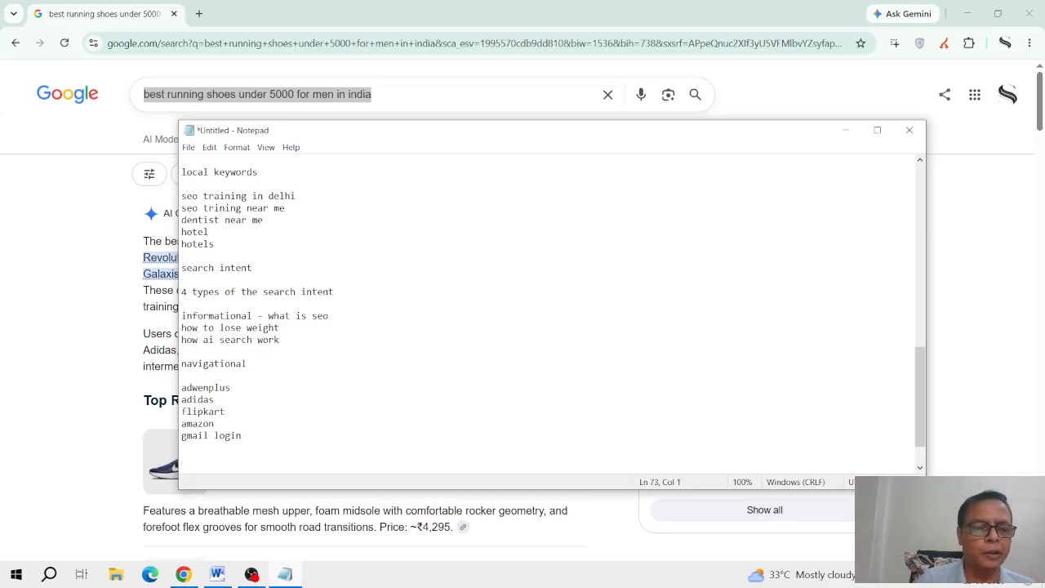
{"action": "key", "text": "Return"}
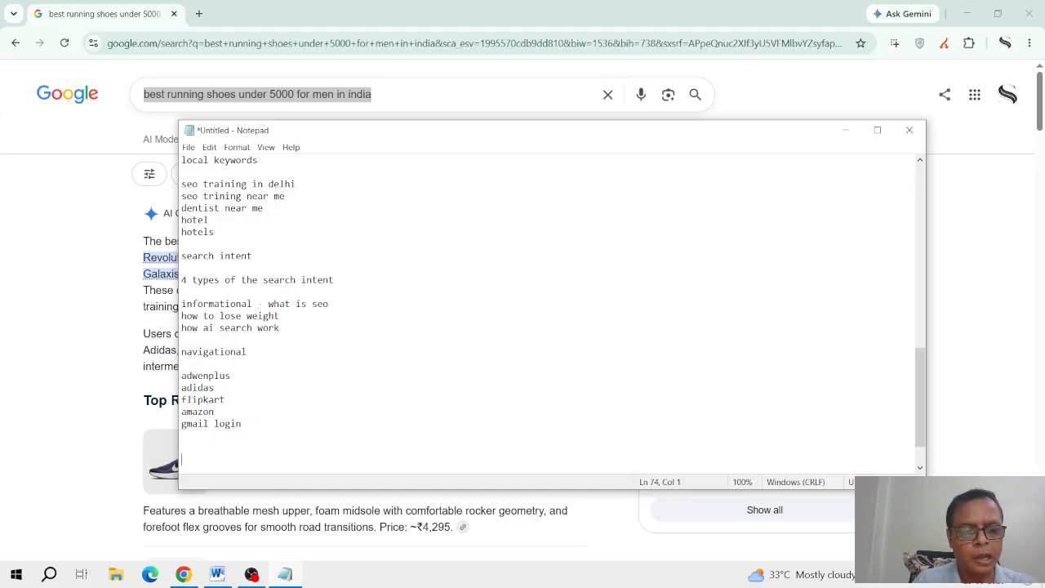
{"action": "type", "text": "comm"}
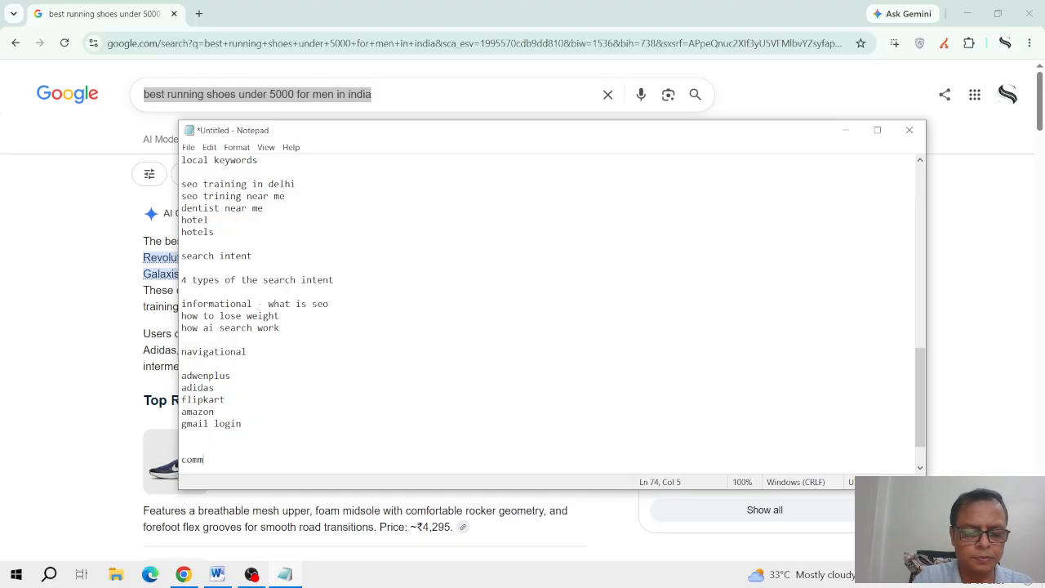
{"action": "type", "text": "ercial"}
{"action": "key", "text": "Return"}
{"action": "key", "text": "Return"}
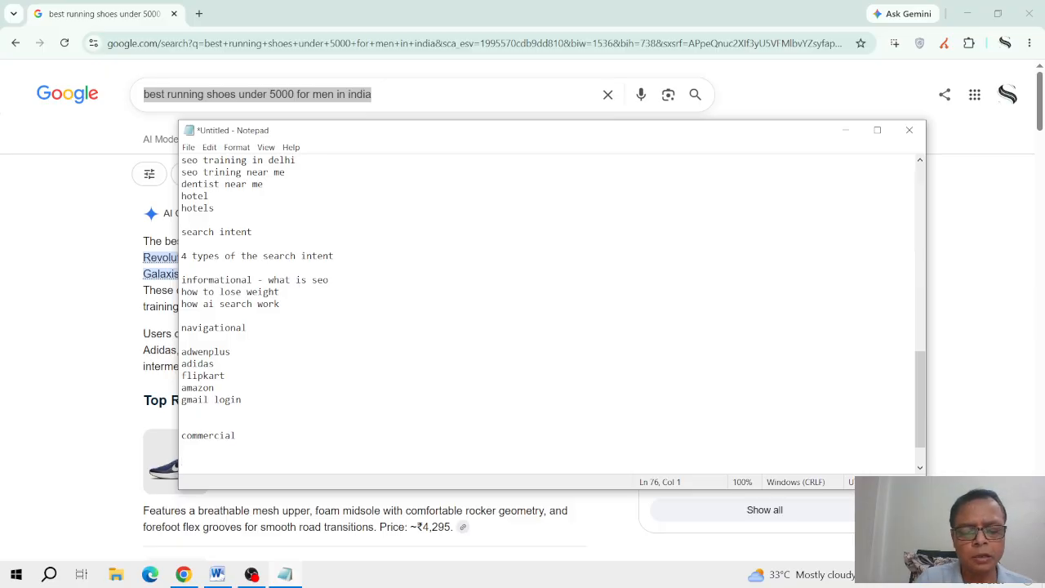
Step: Enter the commercial examples "bests eo agency" and "bes se training in delhi" on separate lines
{"action": "type", "text": "bests "}
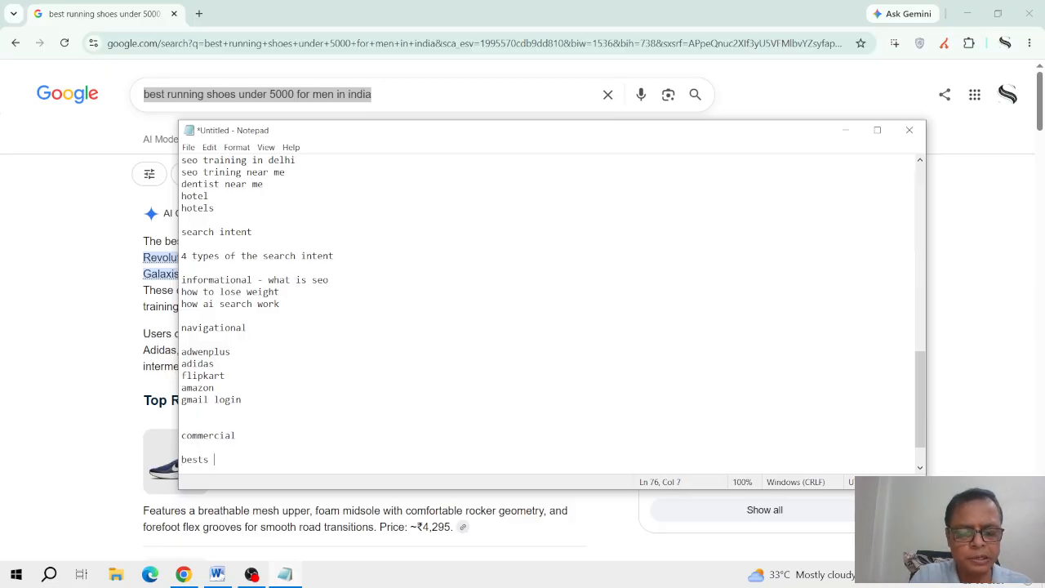
{"action": "type", "text": "eo agency"}
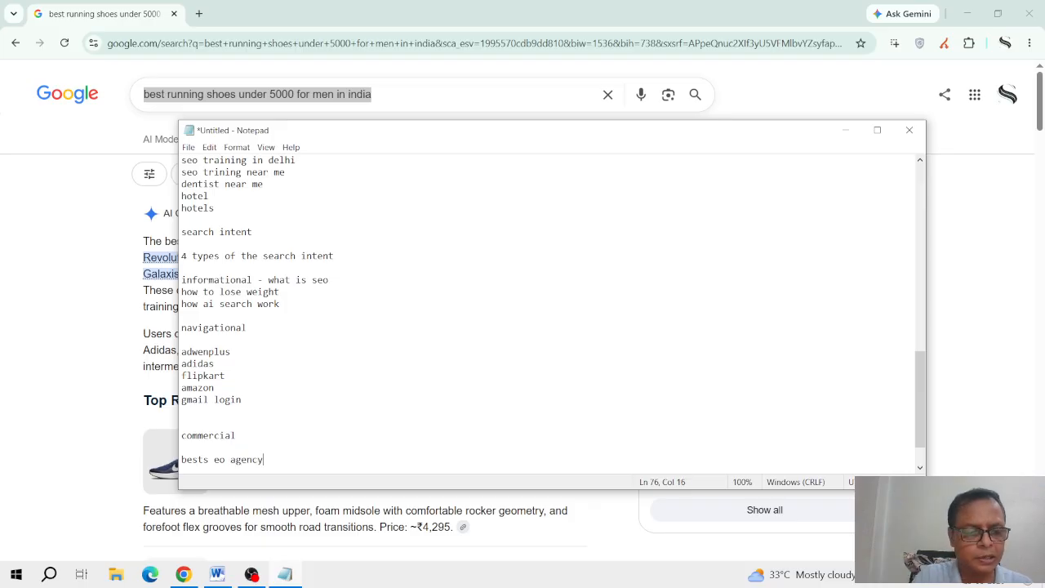
{"action": "key", "text": "Return"}
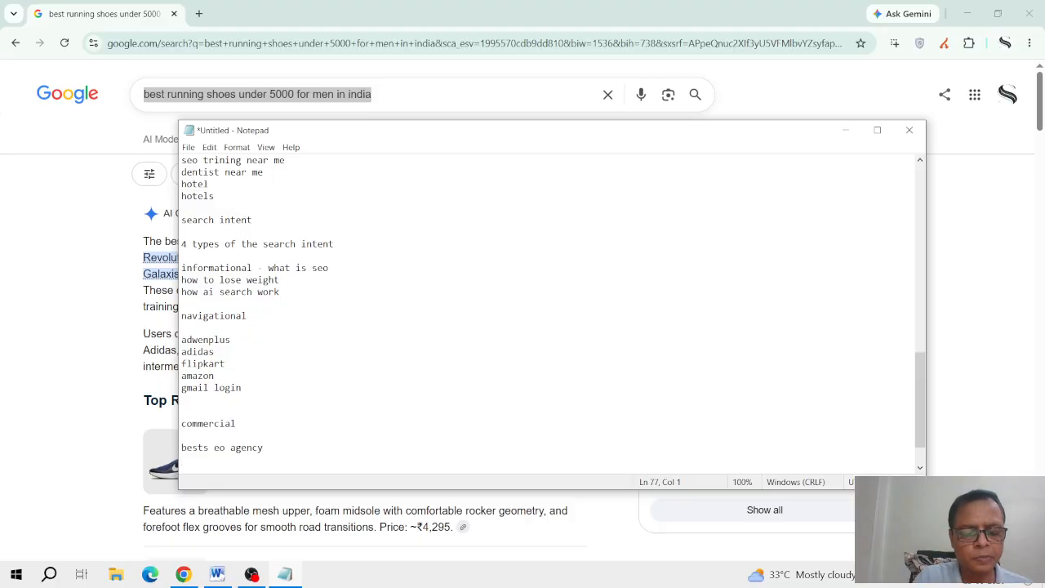
{"action": "type", "text": "best"}
{"action": "key", "text": "BackSpace"}
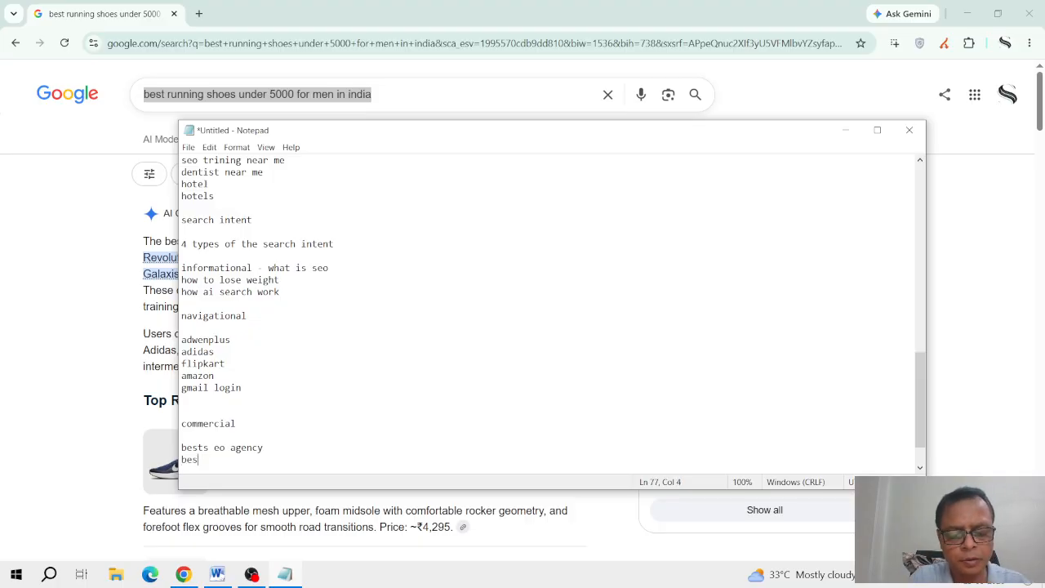
{"action": "type", "text": "se t"}
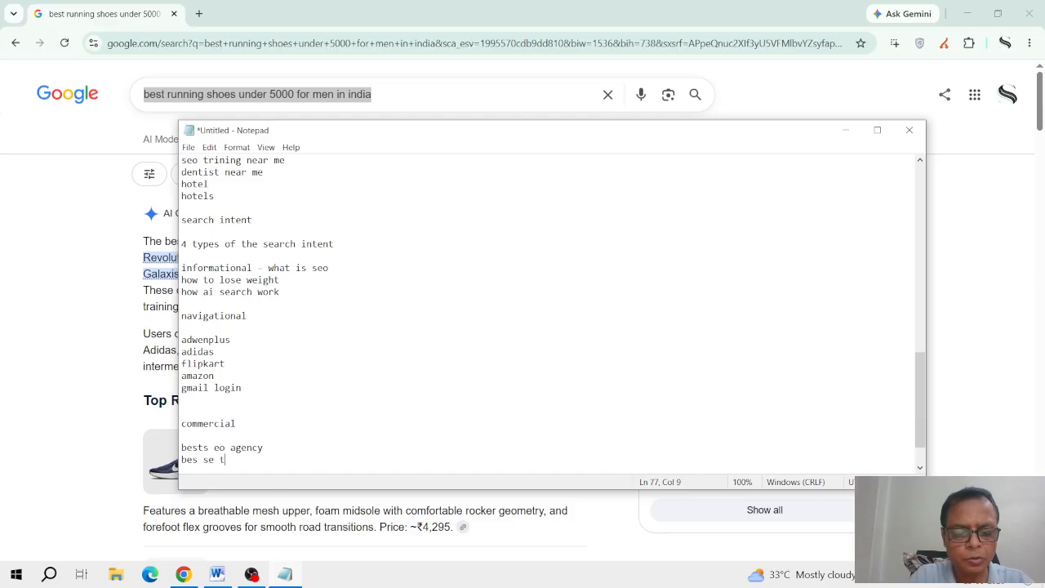
{"action": "type", "text": "raining in delhi"}
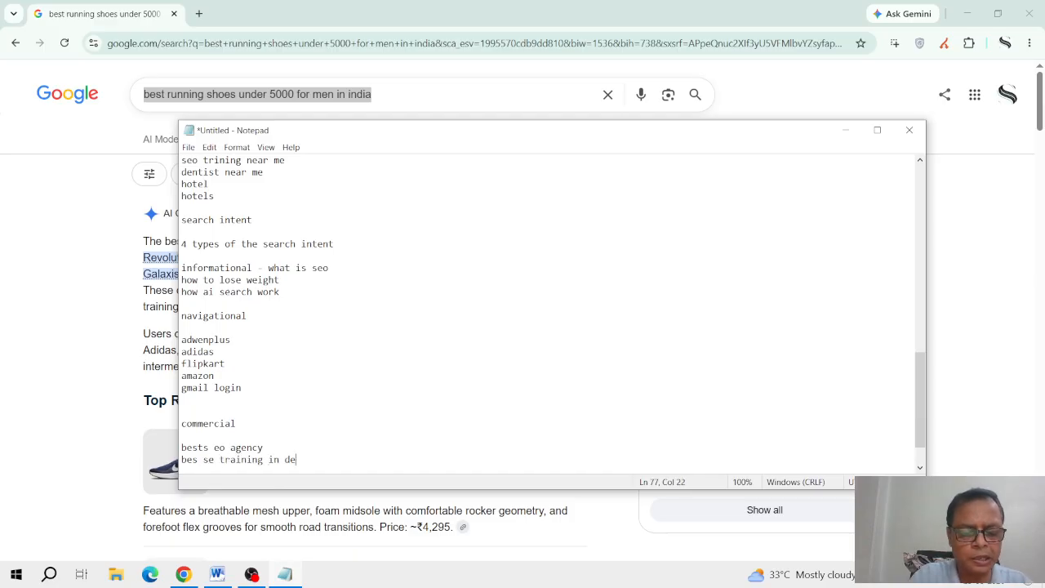
{"action": "key", "text": "Return"}
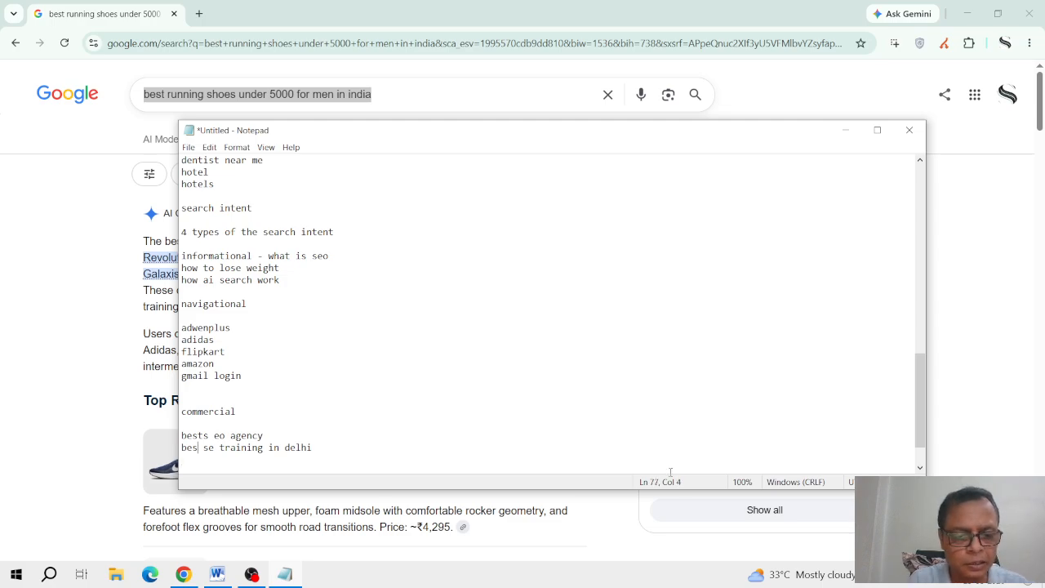
Step: Correct the second commercial example to read "best seo training in delhi"
{"action": "type", "text": "t"}
{"action": "key", "text": "Right"}
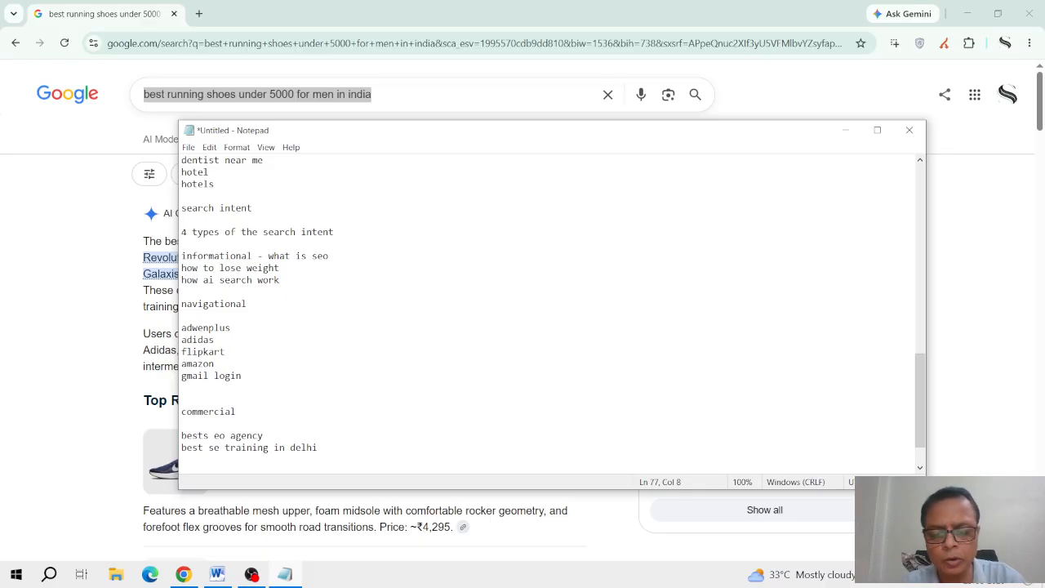
{"action": "type", "text": "o"}
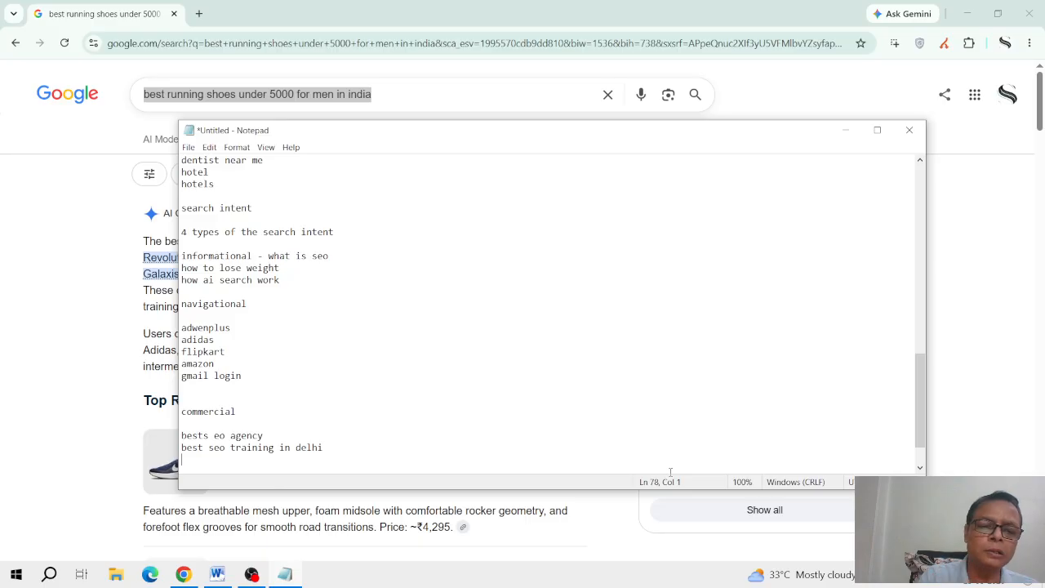
Step: Correct the first commercial example to "best seo agency" and return to the empty line below the list
{"action": "key", "text": "Up"}
{"action": "key", "text": "Up"}
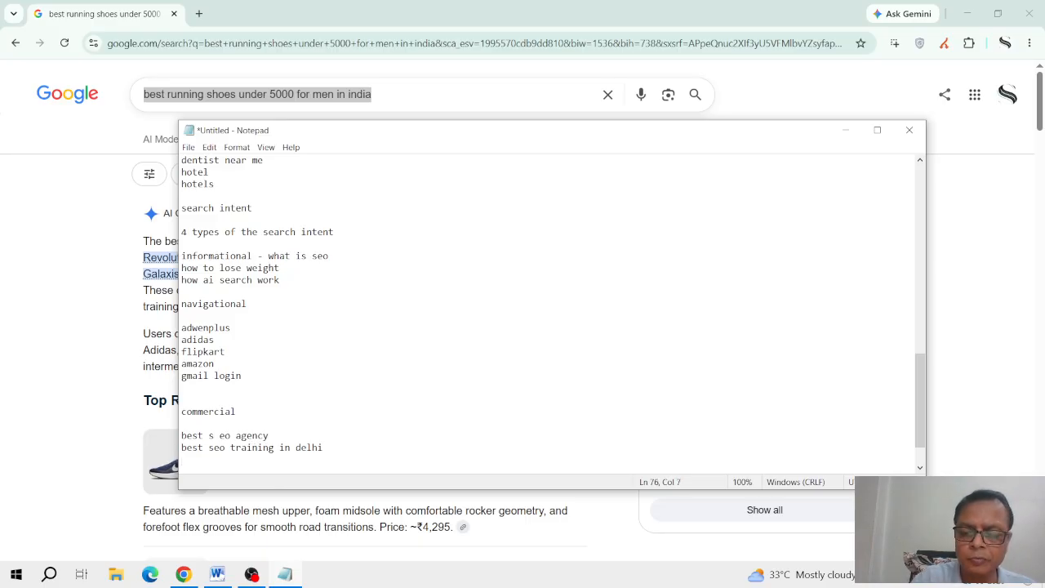
{"action": "key", "text": "Delete"}
{"action": "key", "text": "End"}
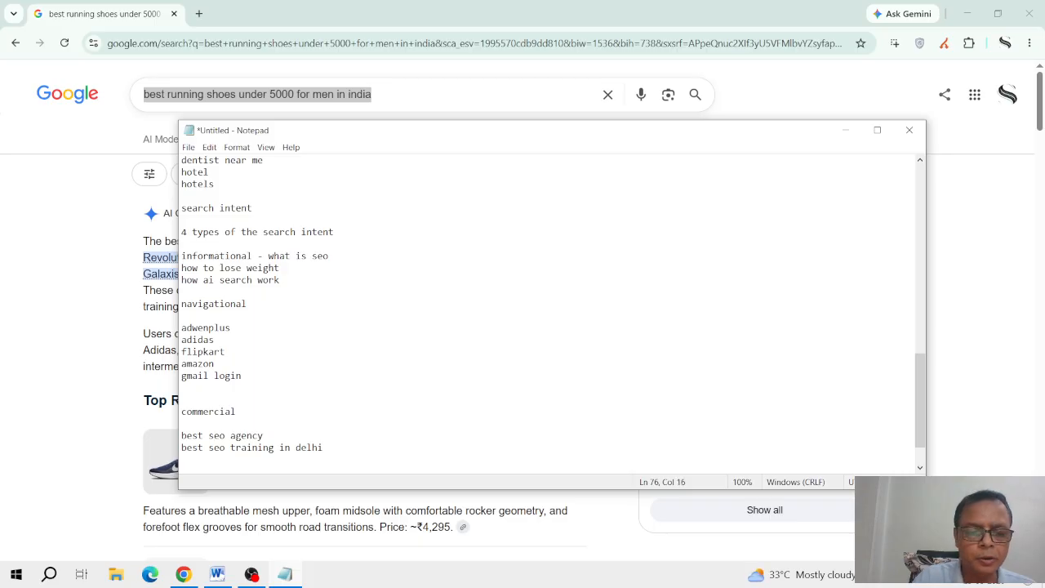
{"action": "key", "text": "End"}
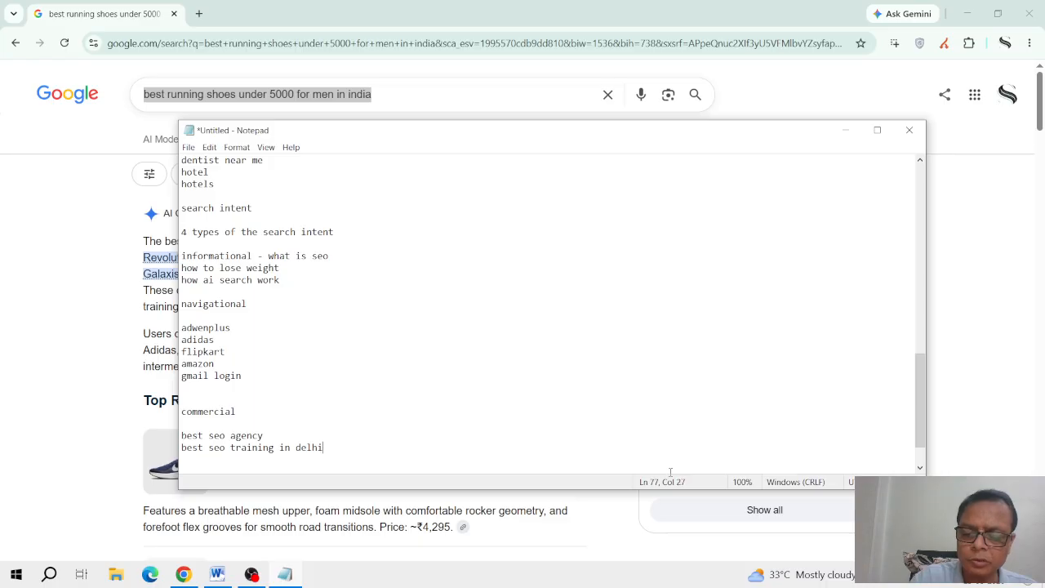
{"action": "key", "text": "Return"}
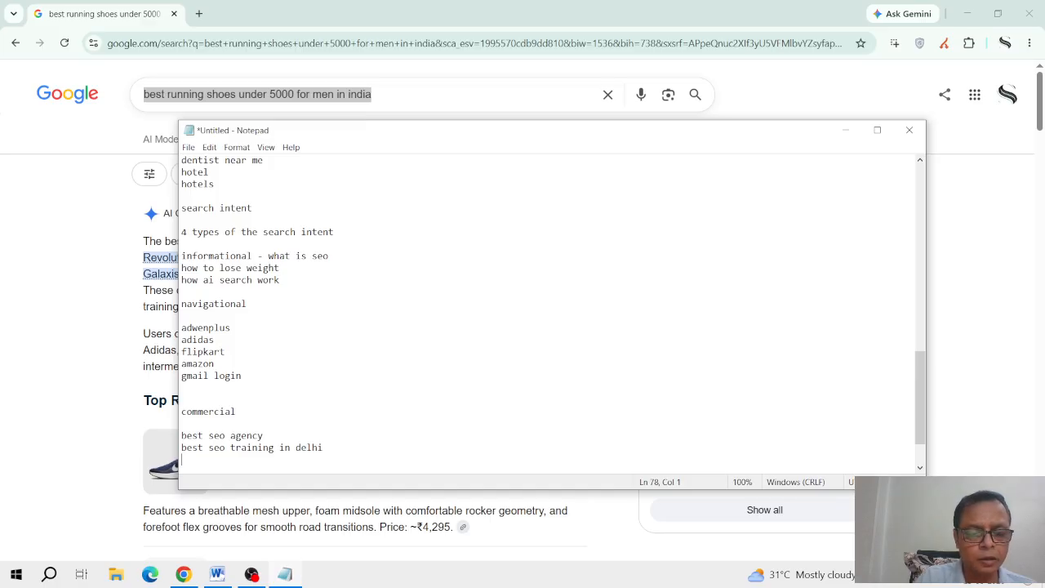
Step: Add "top crm softwre" as the third commercial example on its own line
{"action": "type", "text": "top"}
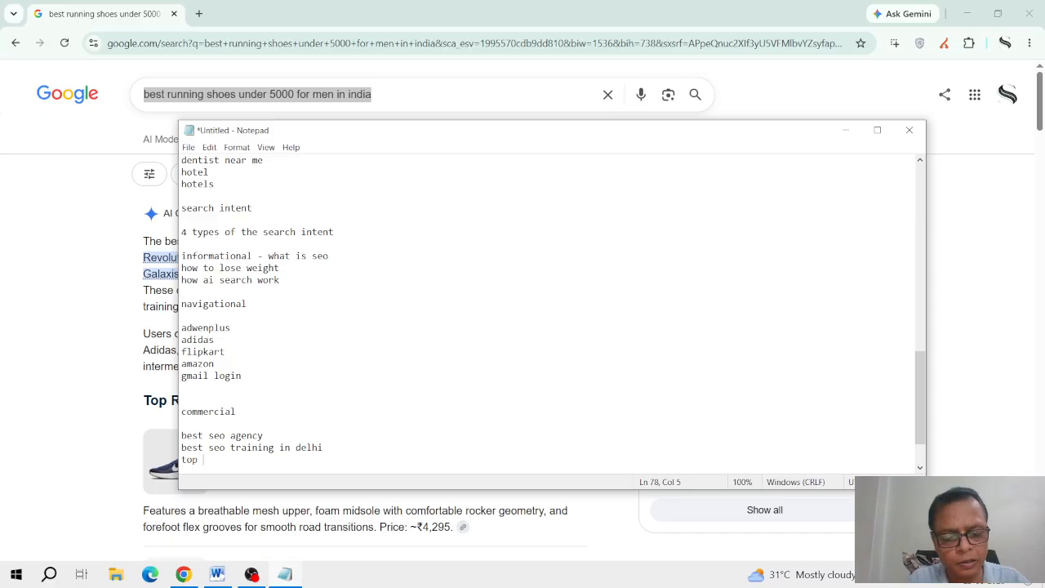
{"action": "type", "text": " crm"}
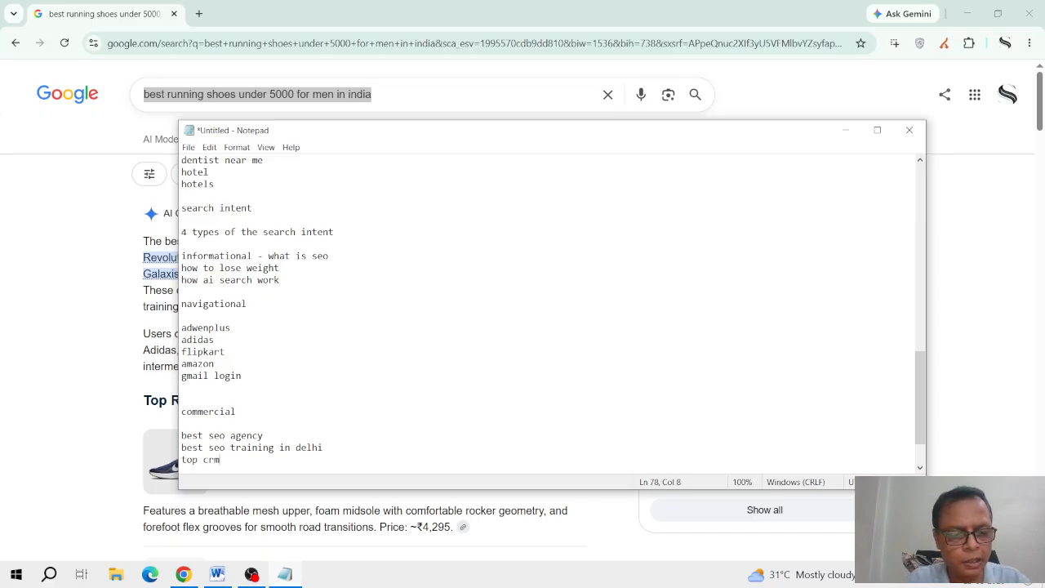
{"action": "type", "text": " softw"}
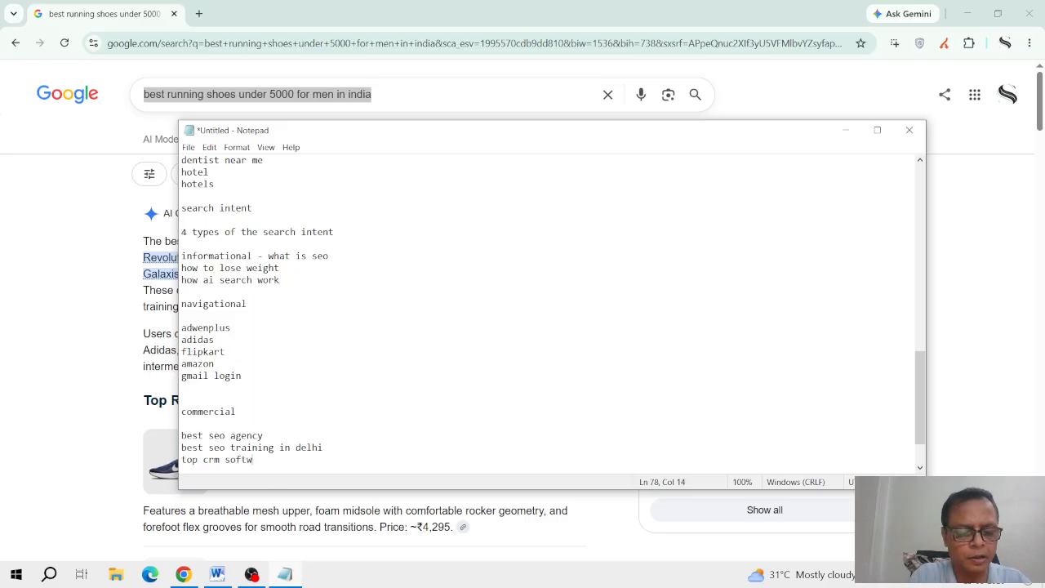
{"action": "type", "text": "re"}
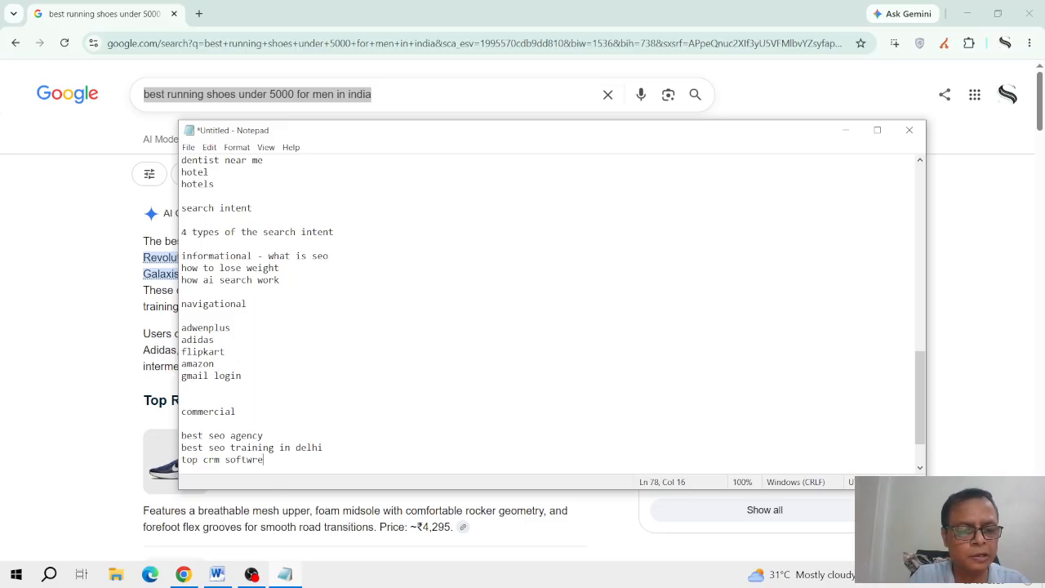
{"action": "key", "text": "Return"}
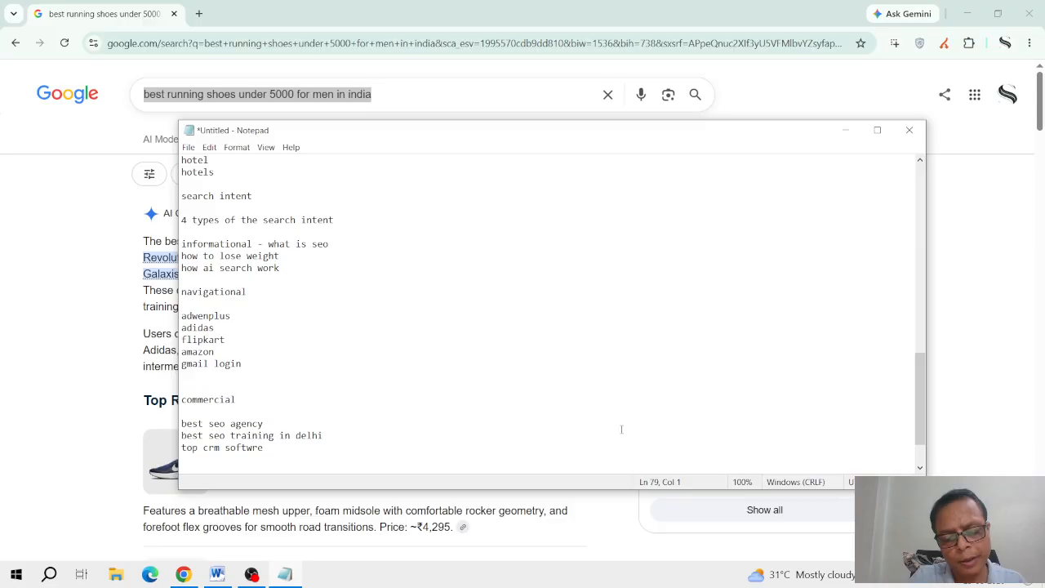
Step: Add "best dslr camera" as the fourth commercial example, followed by a blank line
{"action": "type", "text": "best "}
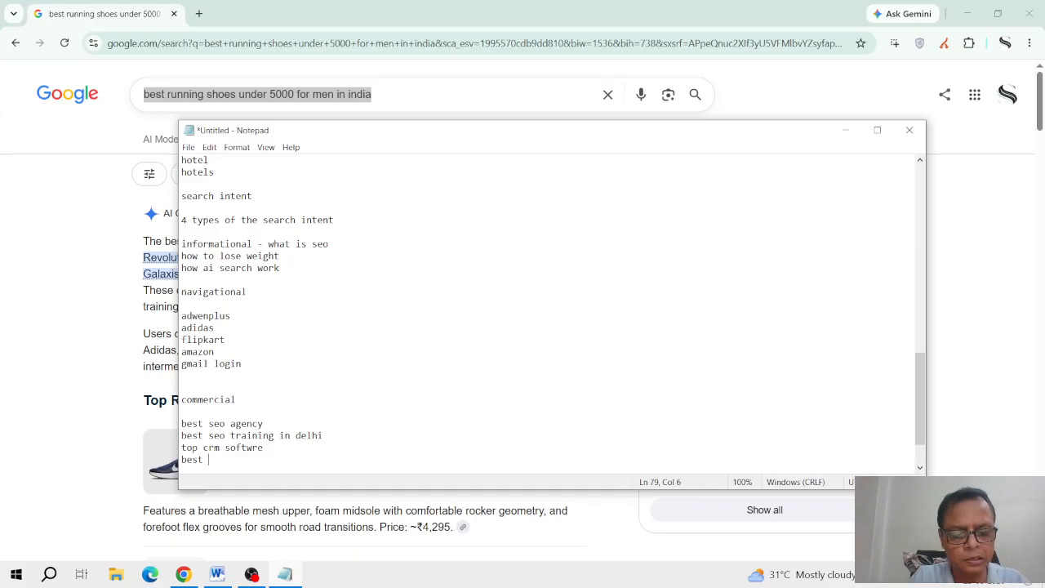
{"action": "type", "text": "d"}
{"action": "key", "text": "BackSpace"}
{"action": "type", "text": "ds"}
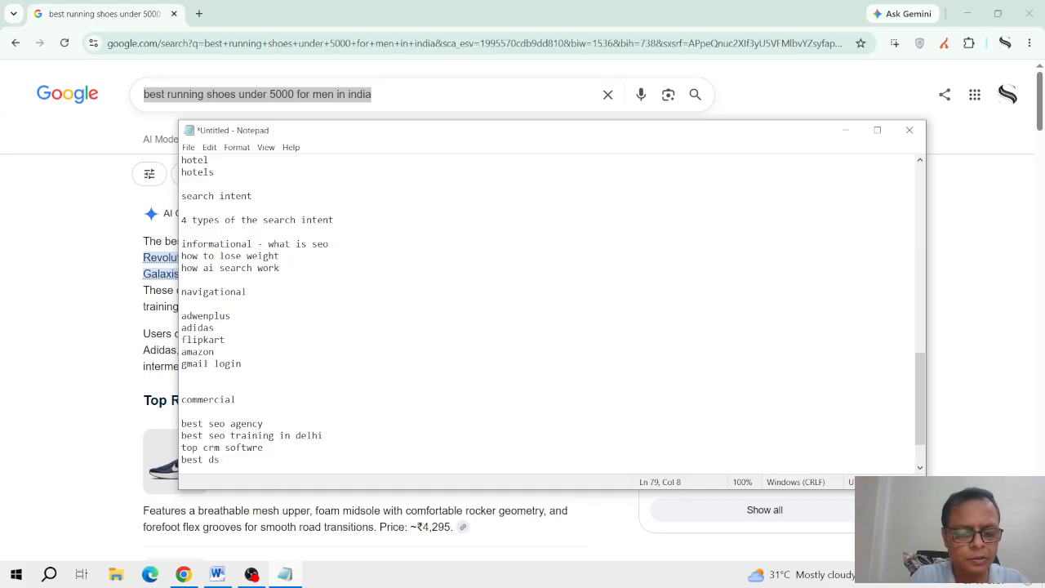
{"action": "type", "text": "lr came"}
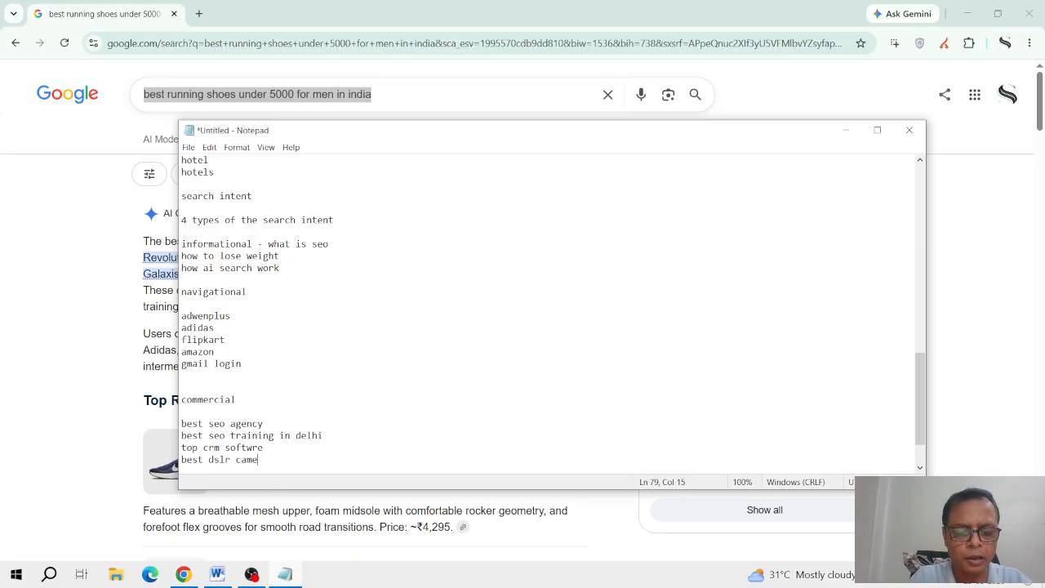
{"action": "type", "text": "ra"}
{"action": "key", "text": "Return"}
{"action": "key", "text": "Return"}
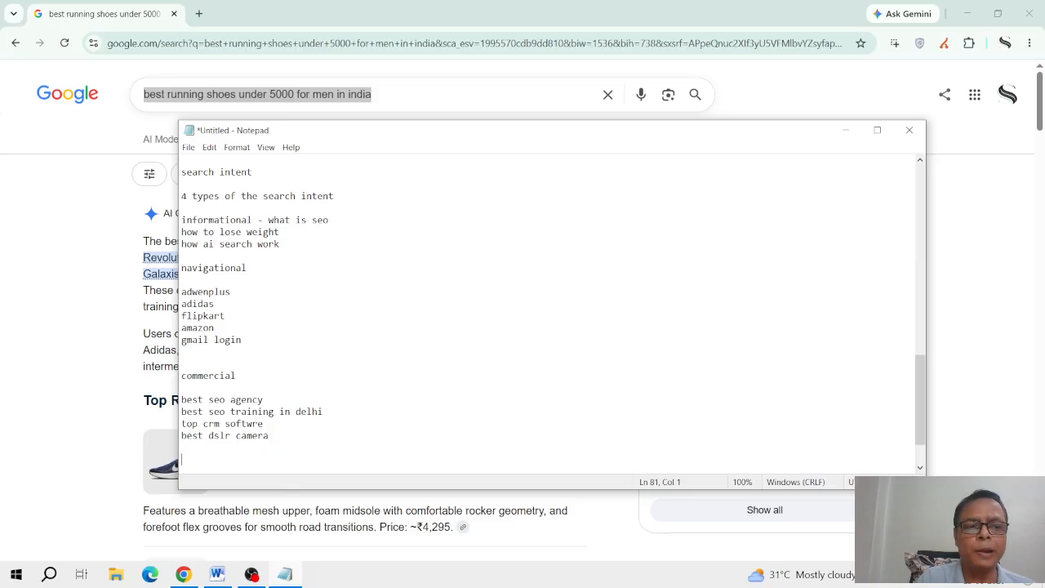
Step: Add the heading "trastional" below the commercial examples, followed by a blank line
{"action": "type", "text": "tr"}
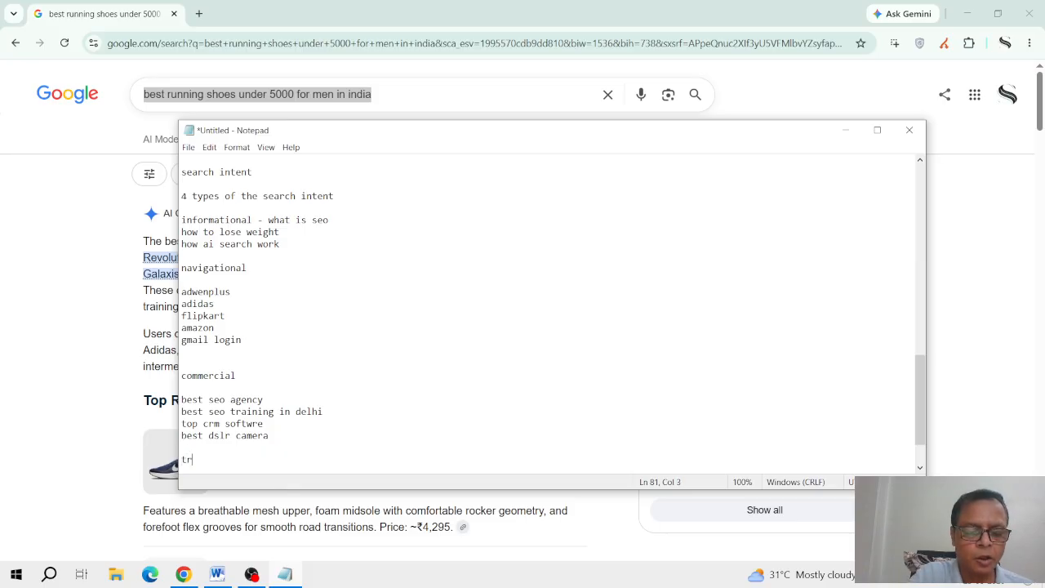
{"action": "type", "text": "an"}
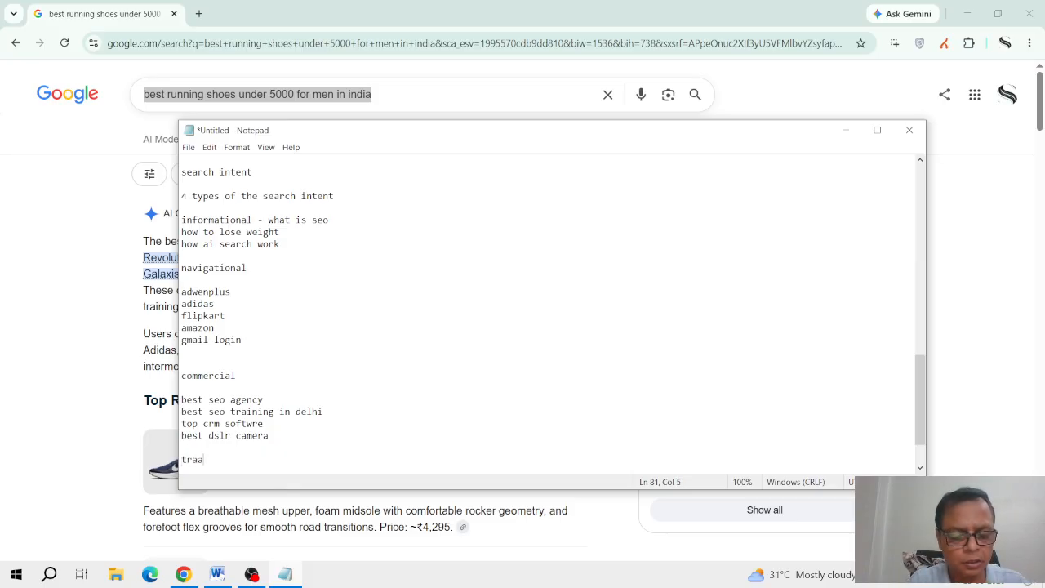
{"action": "key", "text": "BackSpace"}
{"action": "type", "text": "stional"}
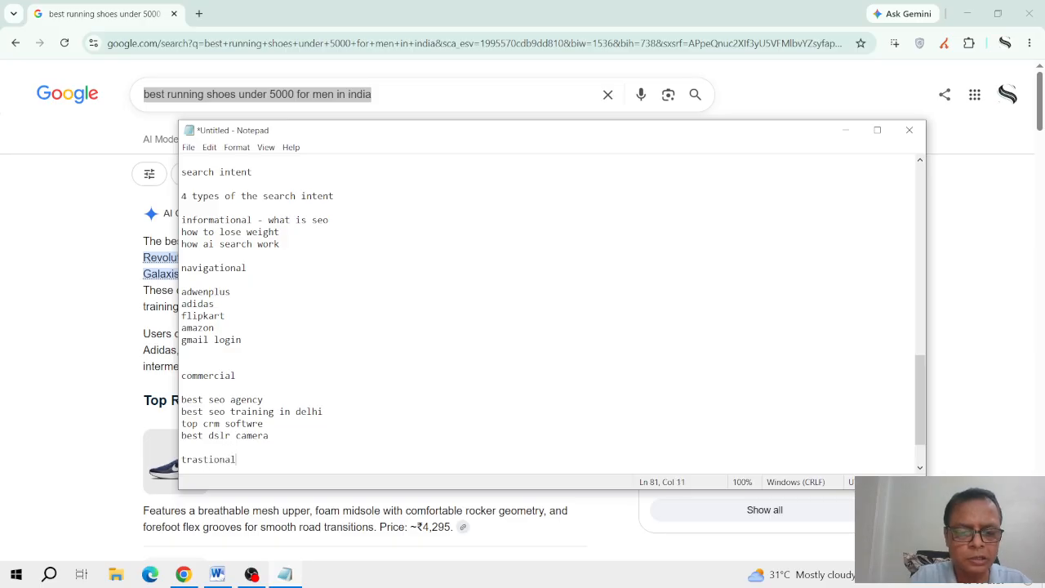
{"action": "key", "text": "Return"}
{"action": "key", "text": "Return"}
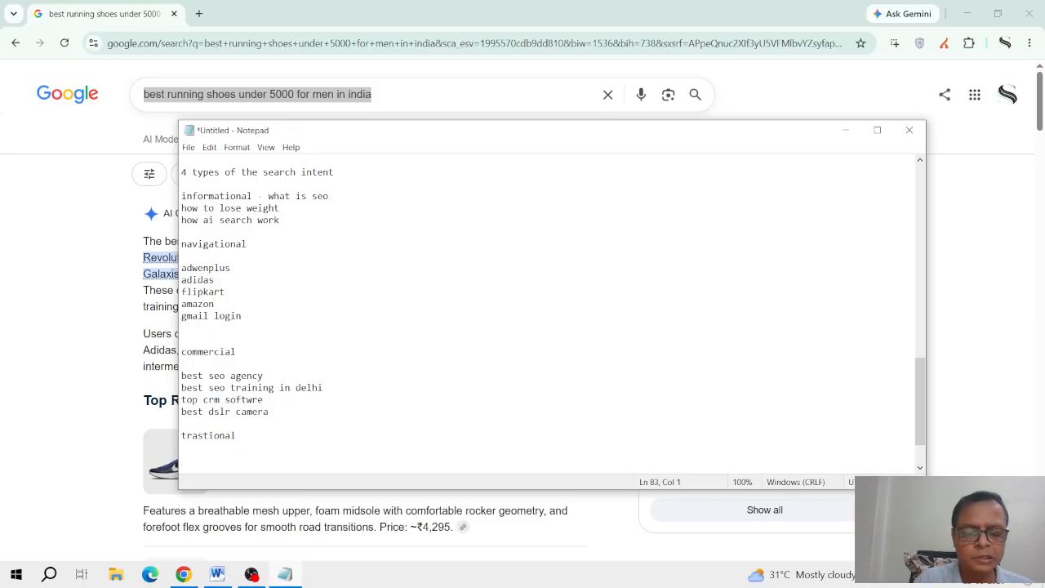
Step: Add "buy iphope under 20000" as the first example under the new heading, with an empty line after it
{"action": "type", "text": "buy"}
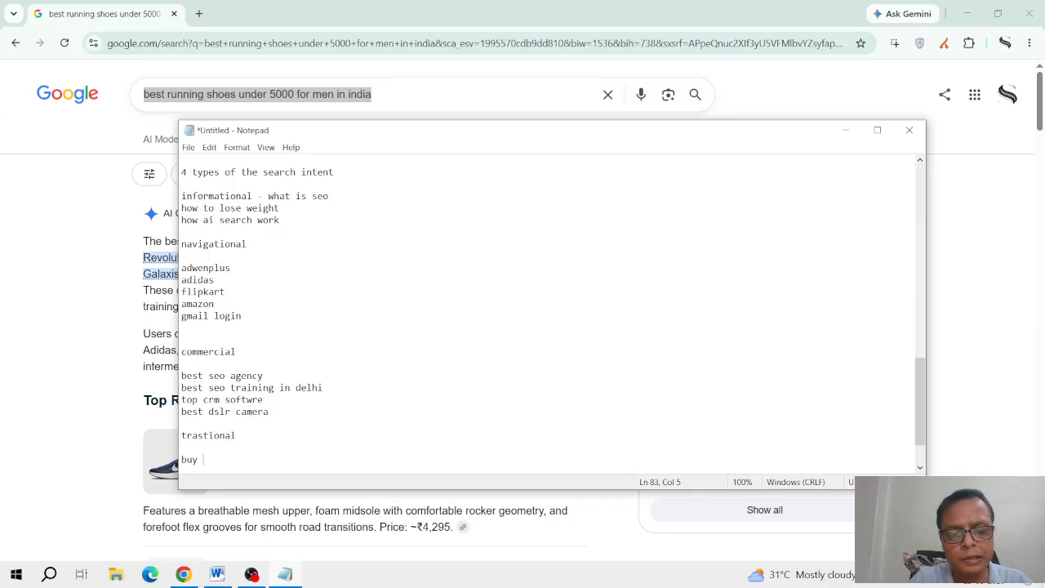
{"action": "type", "text": " ihop"}
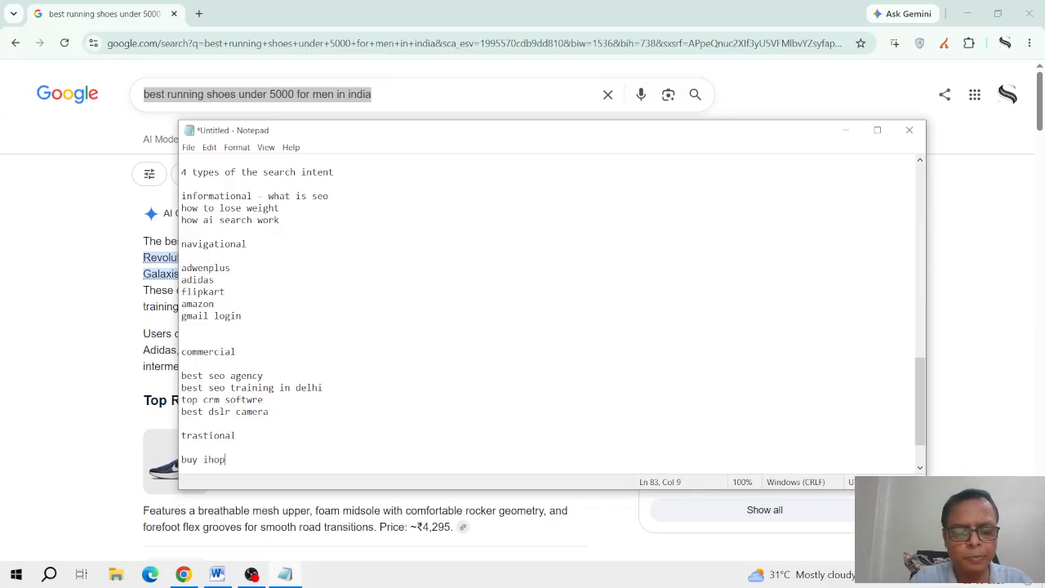
{"action": "type", "text": "e under"}
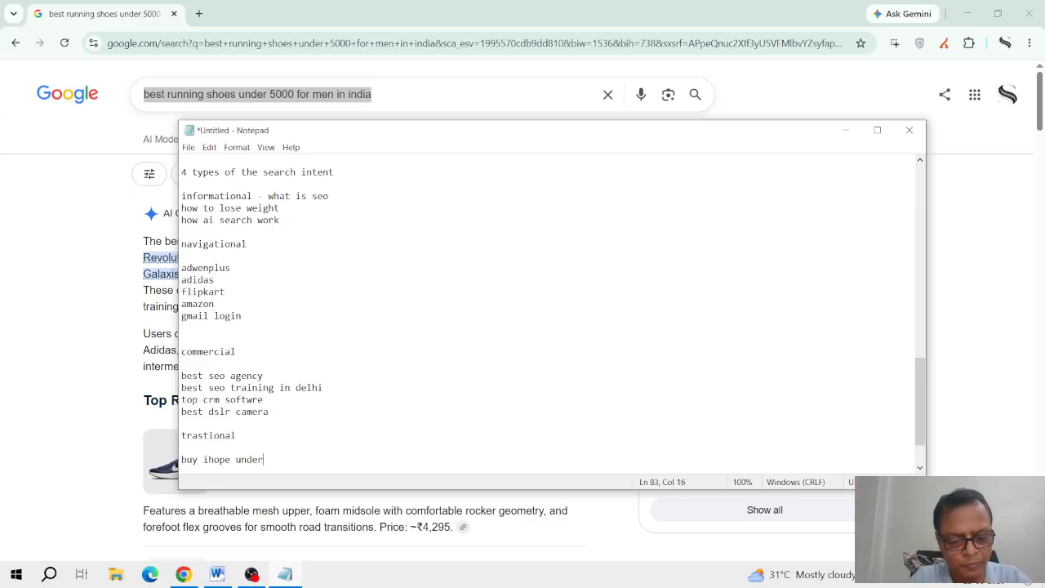
{"action": "type", "text": " 20000"}
{"action": "key", "text": "Return"}
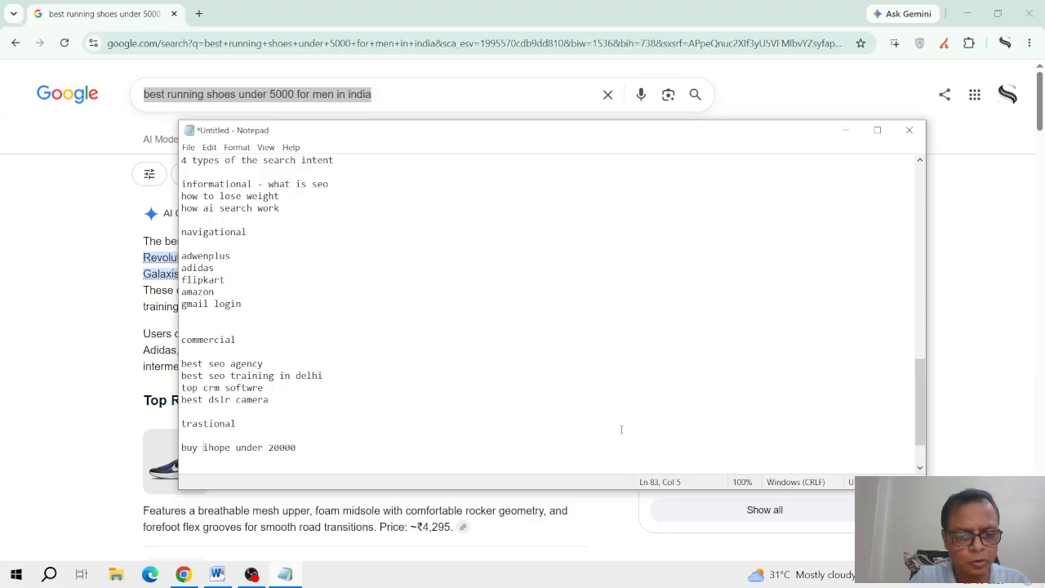
{"action": "type", "text": "p"}
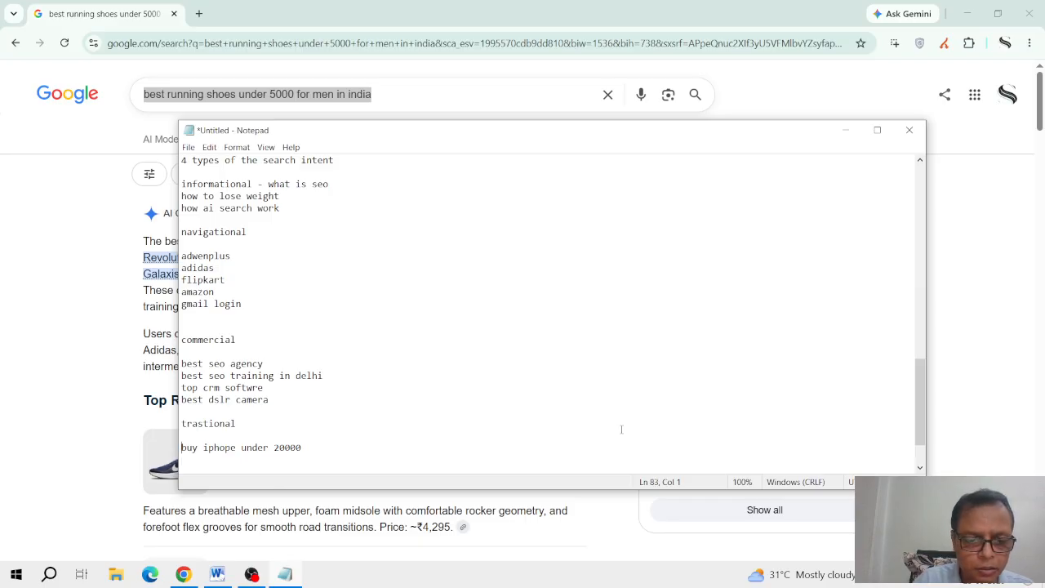
Step: Change the heading above the "buy iphope" example to "trasactional"
{"action": "key", "text": "Up"}
{"action": "key", "text": "Up"}
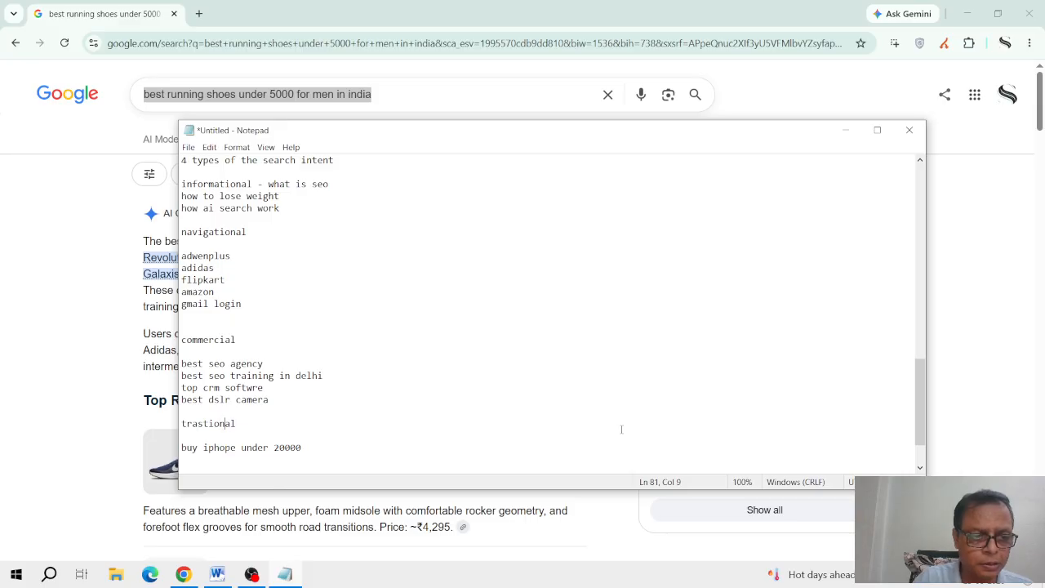
{"action": "key", "text": "Right"}
{"action": "key", "text": "Right"}
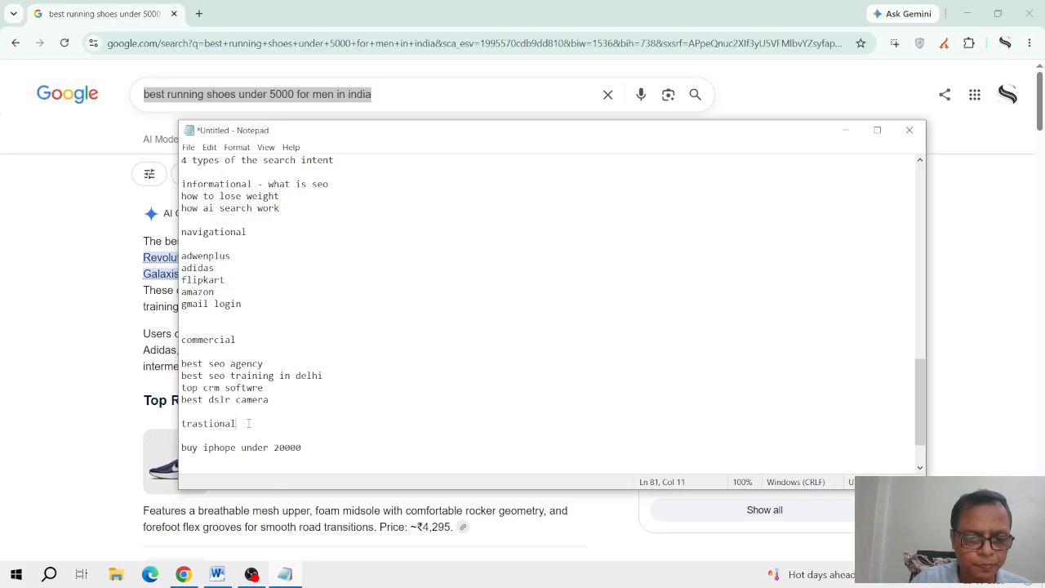
{"action": "key", "text": "BackSpace"}
{"action": "key", "text": "BackSpace"}
{"action": "key", "text": "BackSpace"}
{"action": "key", "text": "BackSpace"}
{"action": "key", "text": "BackSpace"}
{"action": "key", "text": "BackSpace"}
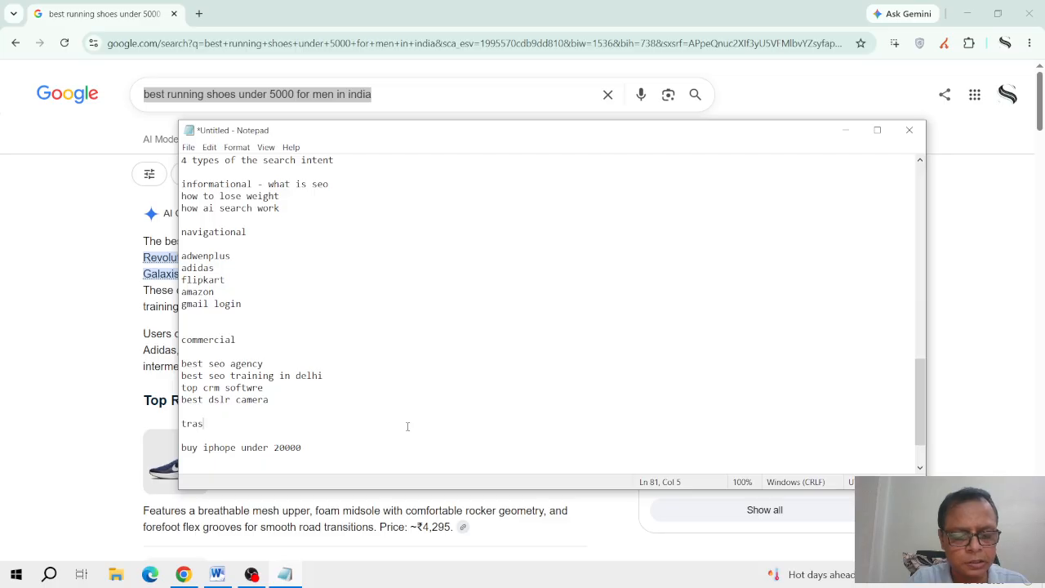
{"action": "type", "text": "actional"}
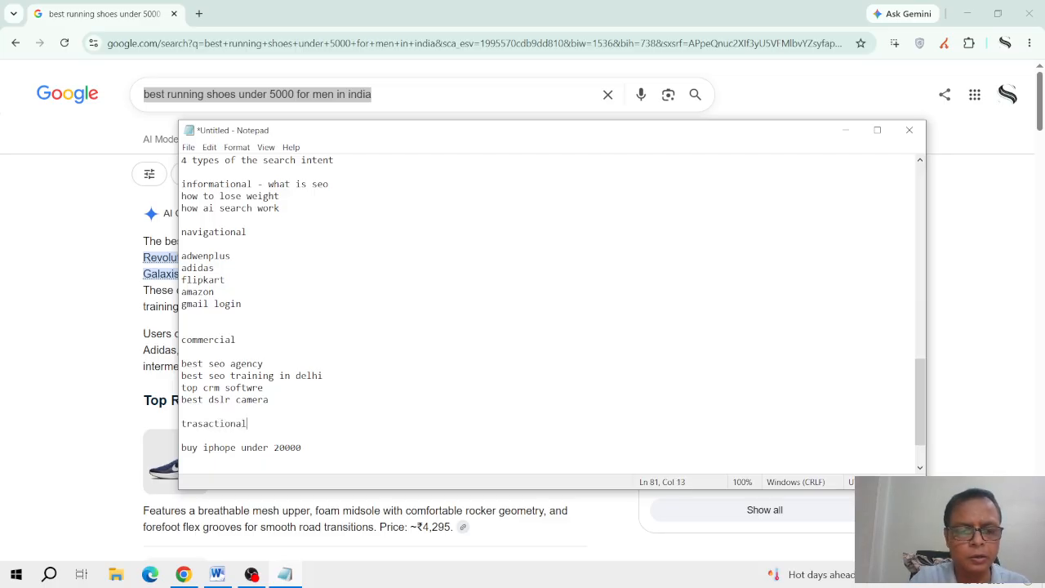
Step: Add "hire seo expert" as the second transactional example on its own line
{"action": "left_click", "coordinate": [331, 464]}
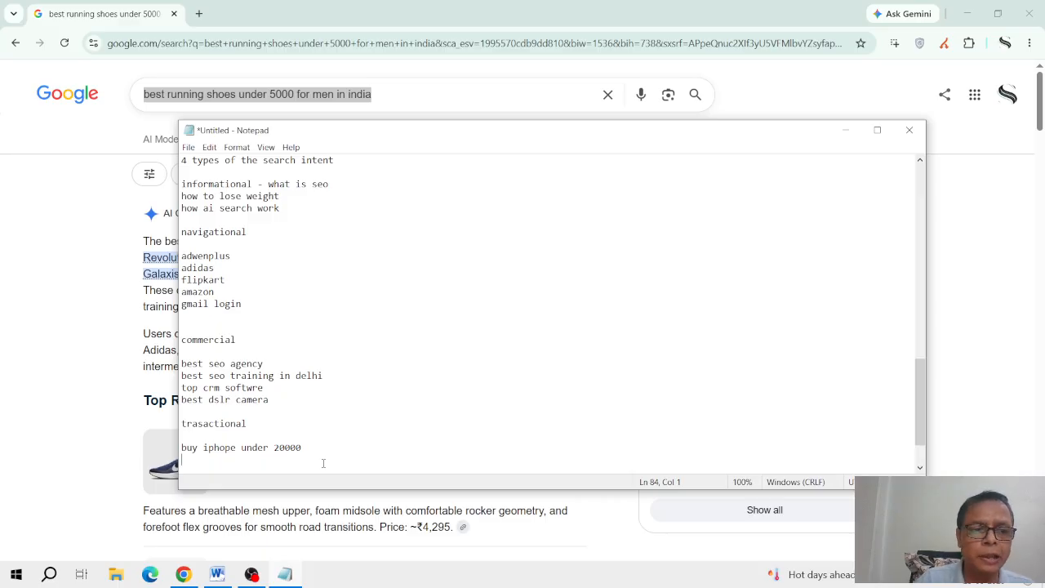
{"action": "type", "text": "hi"}
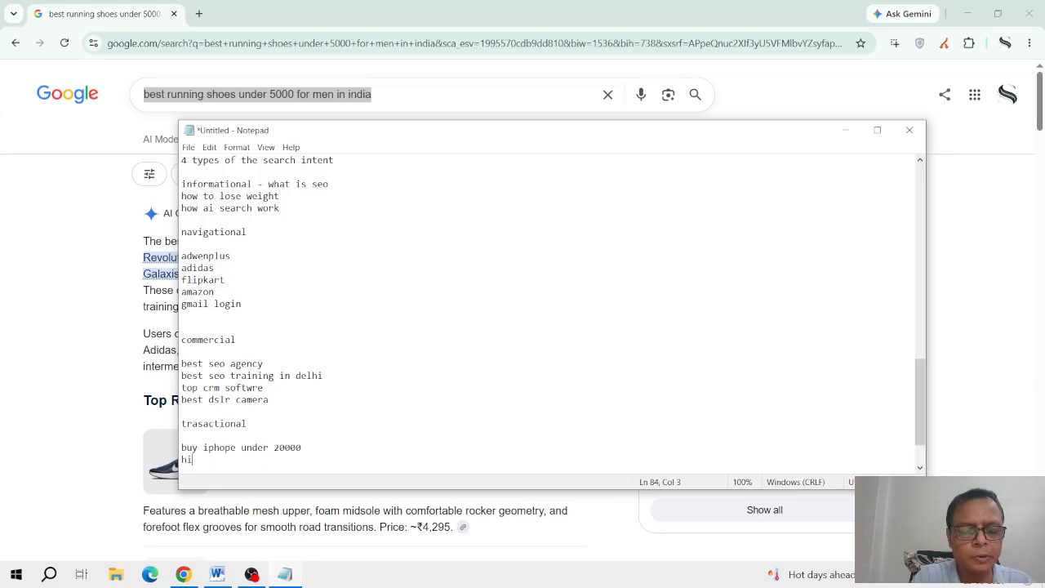
{"action": "type", "text": "re seo expert"}
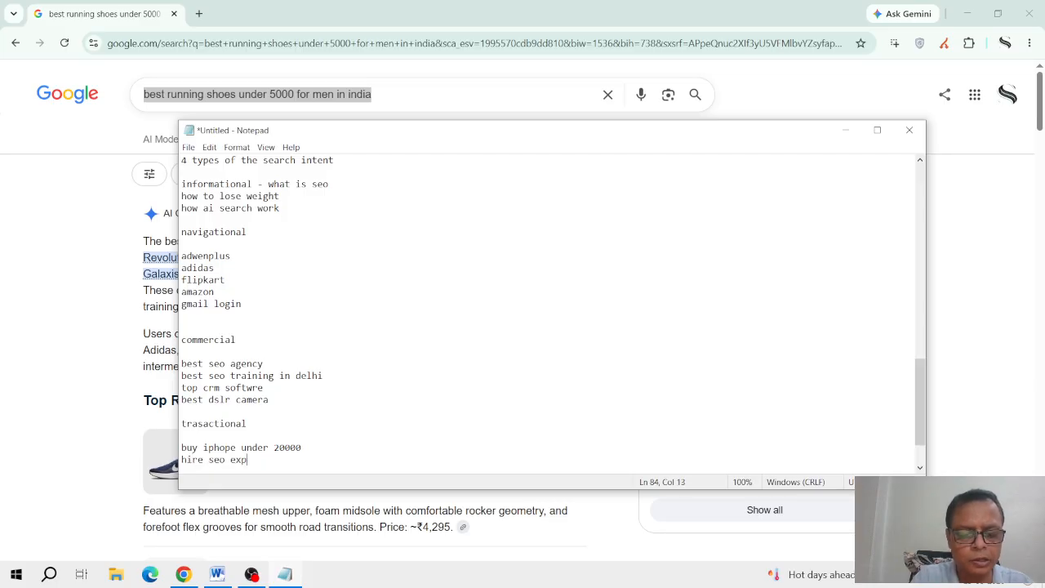
{"action": "key", "text": "Return"}
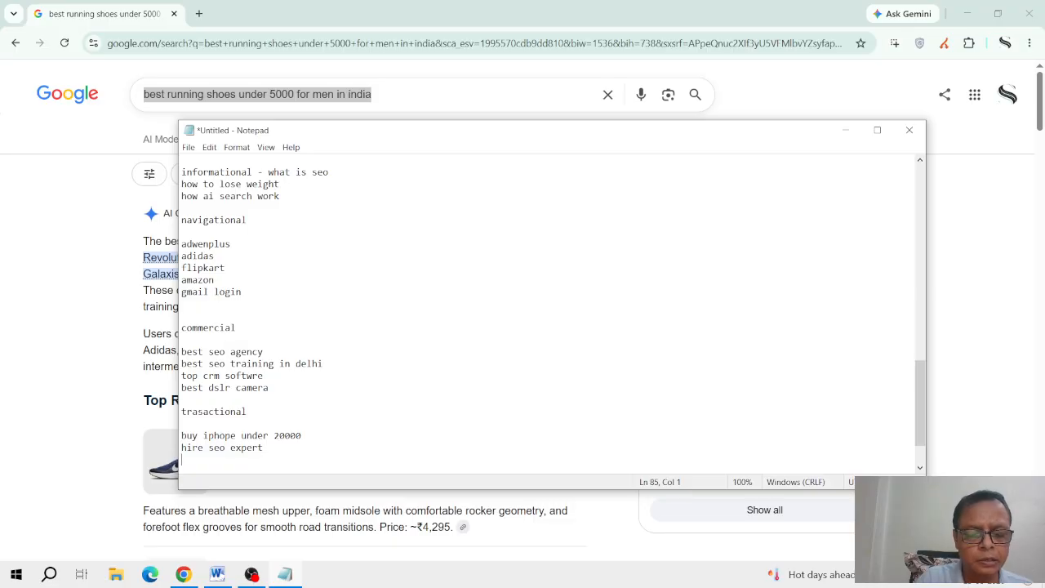
Step: Add "book hotel in delhi" as the third transactional example, followed by blank lines
{"action": "type", "text": "book"}
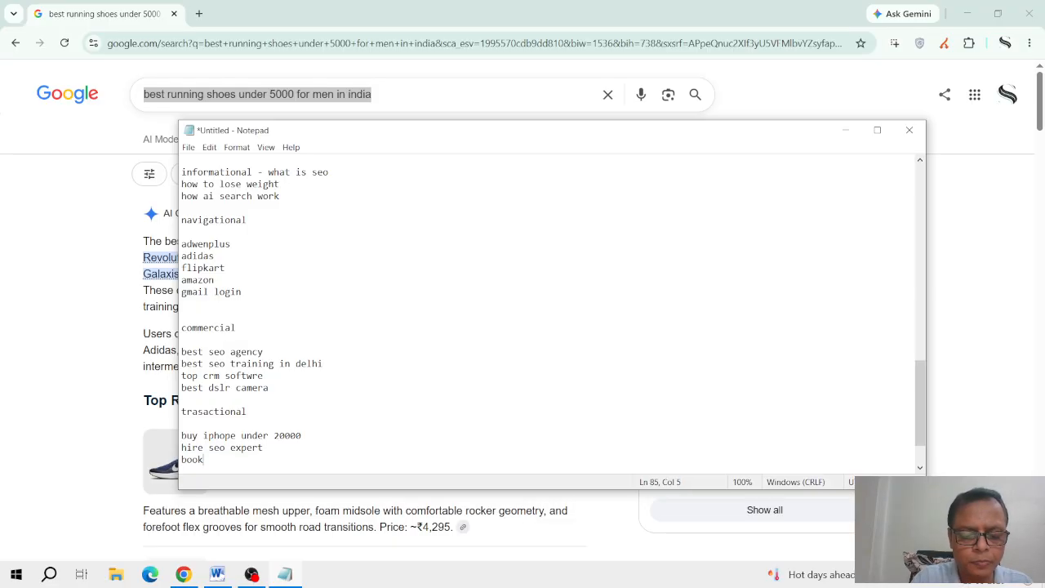
{"action": "type", "text": " hote"}
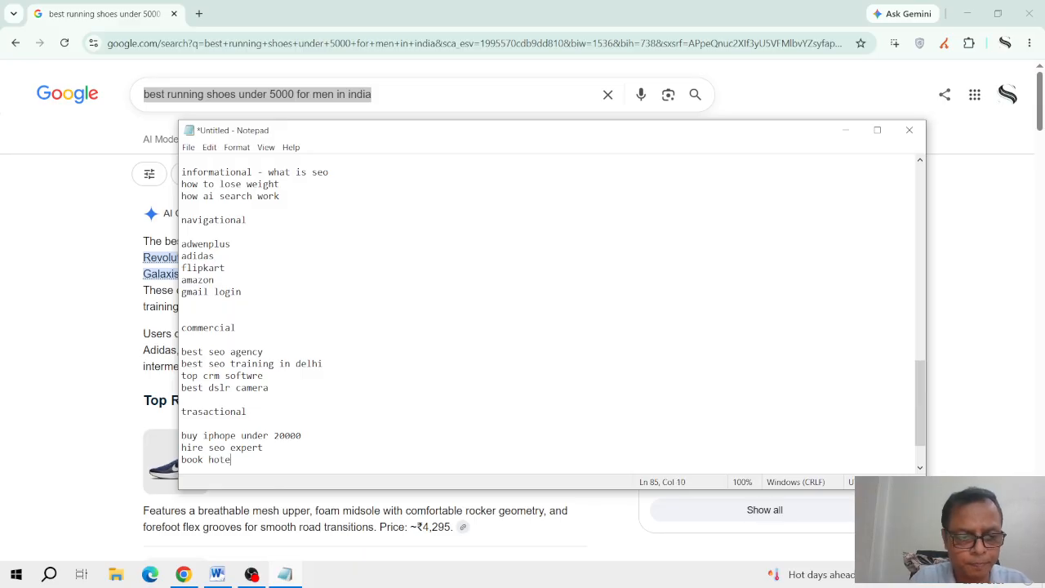
{"action": "type", "text": "l in delhi"}
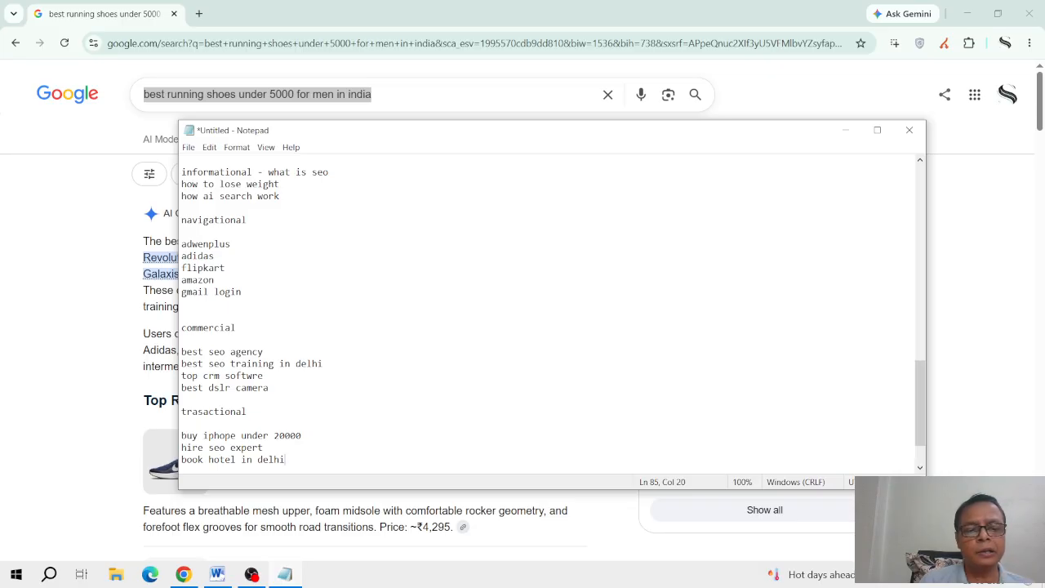
{"action": "key", "text": "Return"}
{"action": "key", "text": "Return"}
{"action": "key", "text": "Return"}
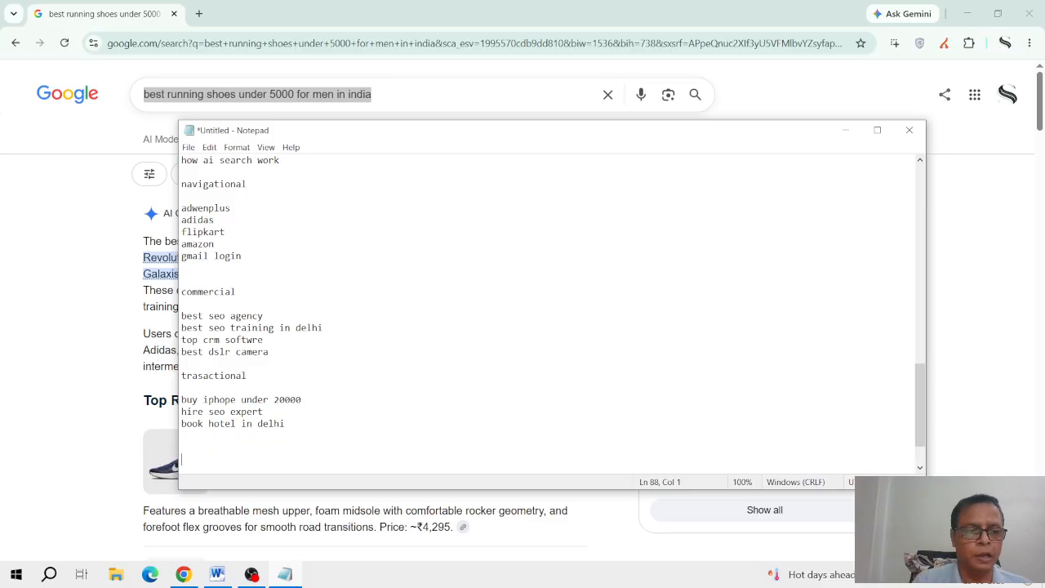
Step: Switch to Chrome, search Google for "seo company delhi" and look through the results down to the related searches
{"action": "left_click", "coordinate": [80, 140]}
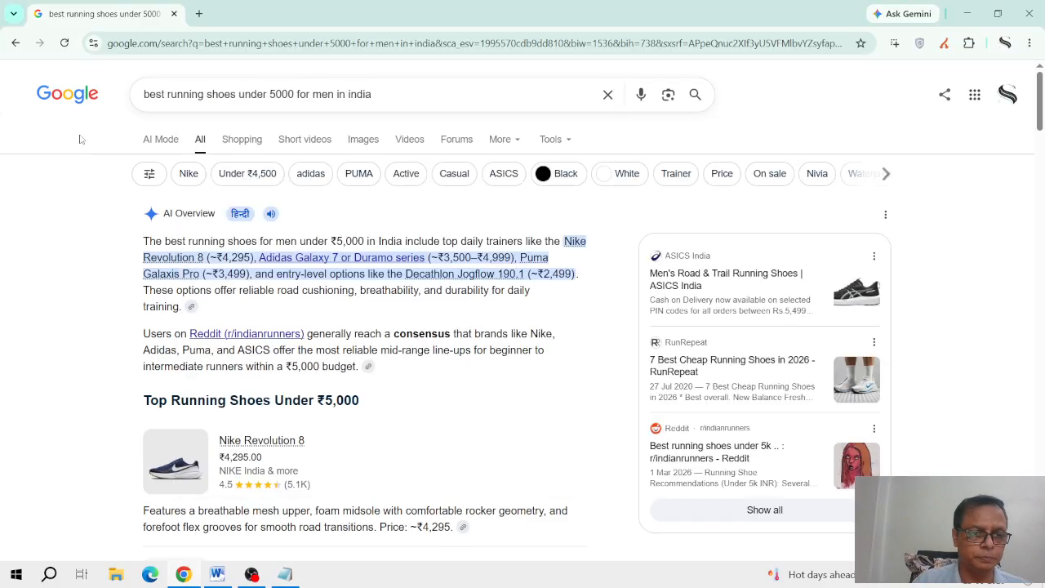
{"action": "triple_click", "coordinate": [420, 92]}
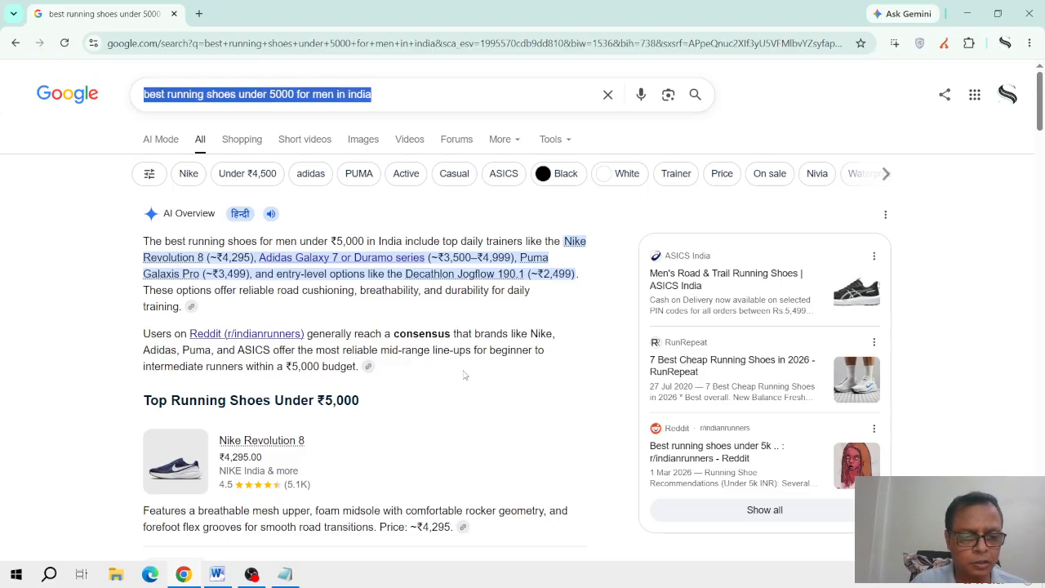
{"action": "type", "text": "seo compan"}
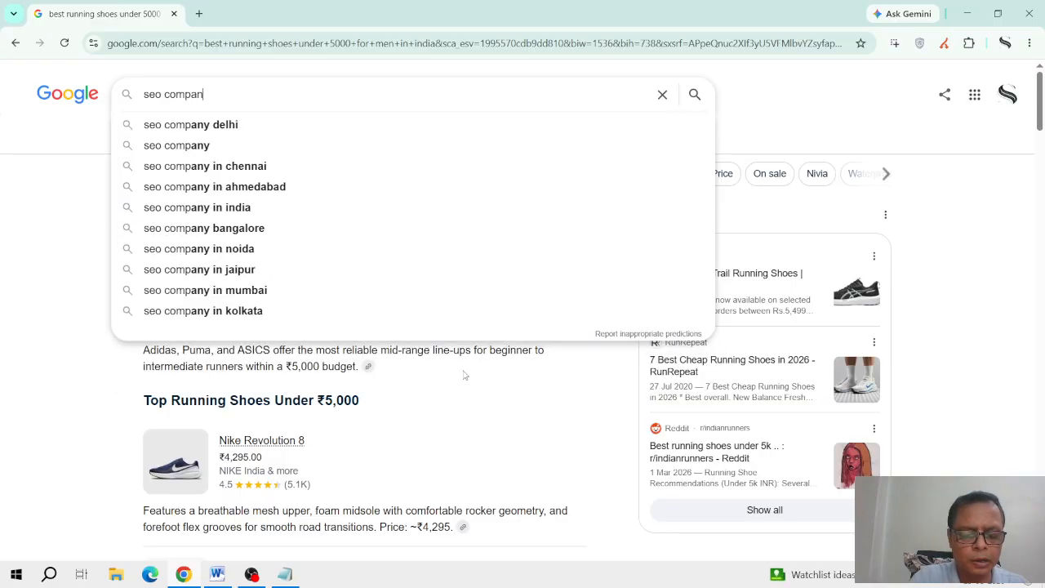
{"action": "type", "text": "y delhi"}
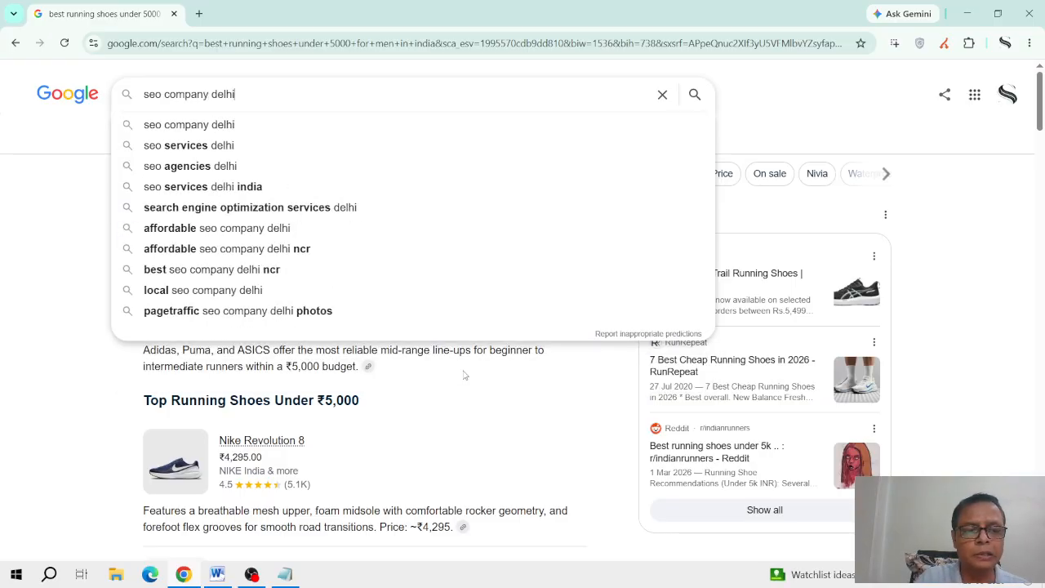
{"action": "key", "text": "Return"}
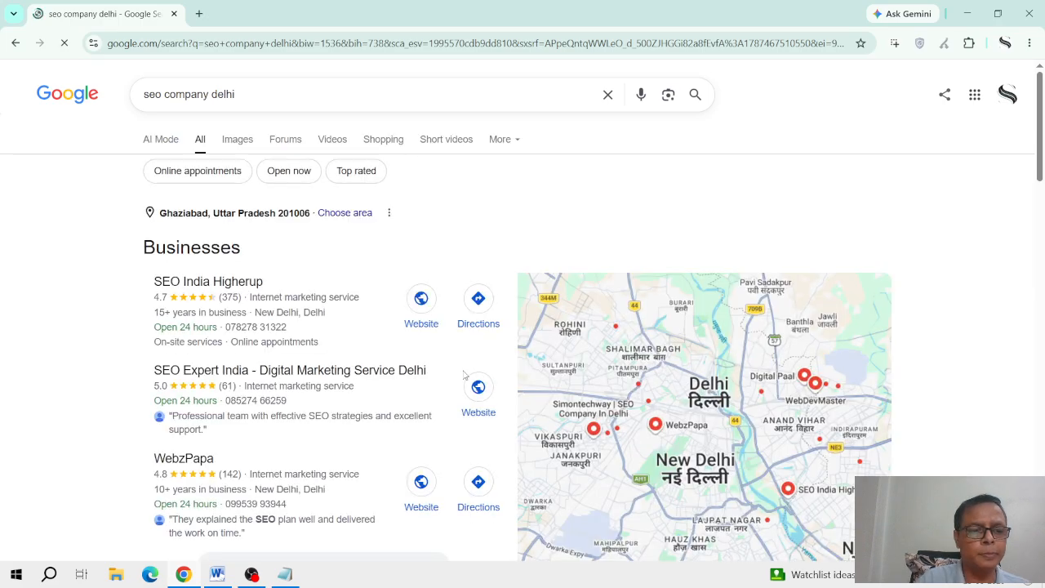
{"action": "scroll", "coordinate": [255, 331], "scroll_direction": "down", "scroll_amount": 1}
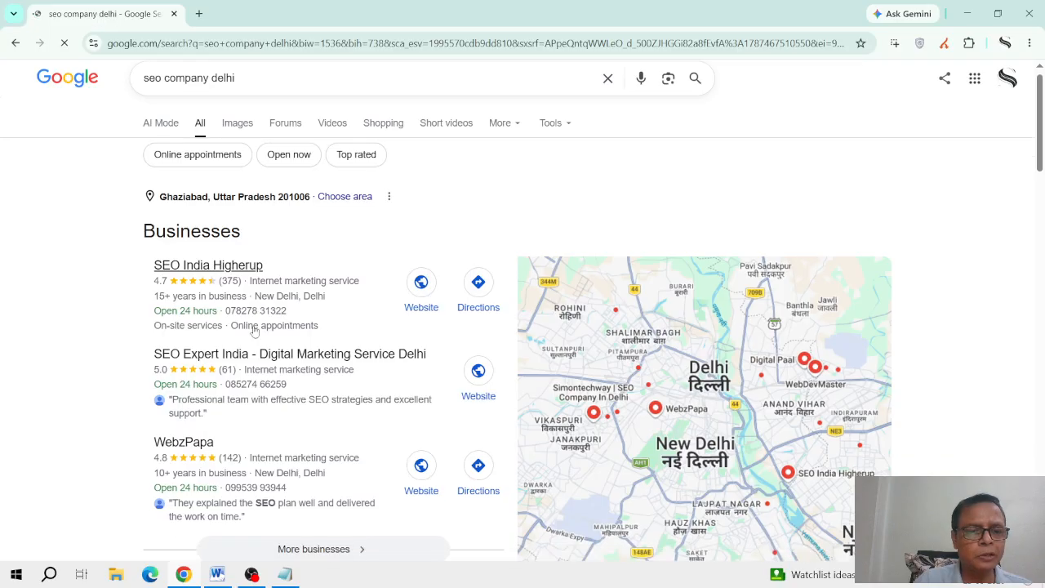
{"action": "scroll", "coordinate": [255, 332], "scroll_direction": "down", "scroll_amount": 5}
{"action": "scroll", "coordinate": [329, 394], "scroll_direction": "down", "scroll_amount": 12}
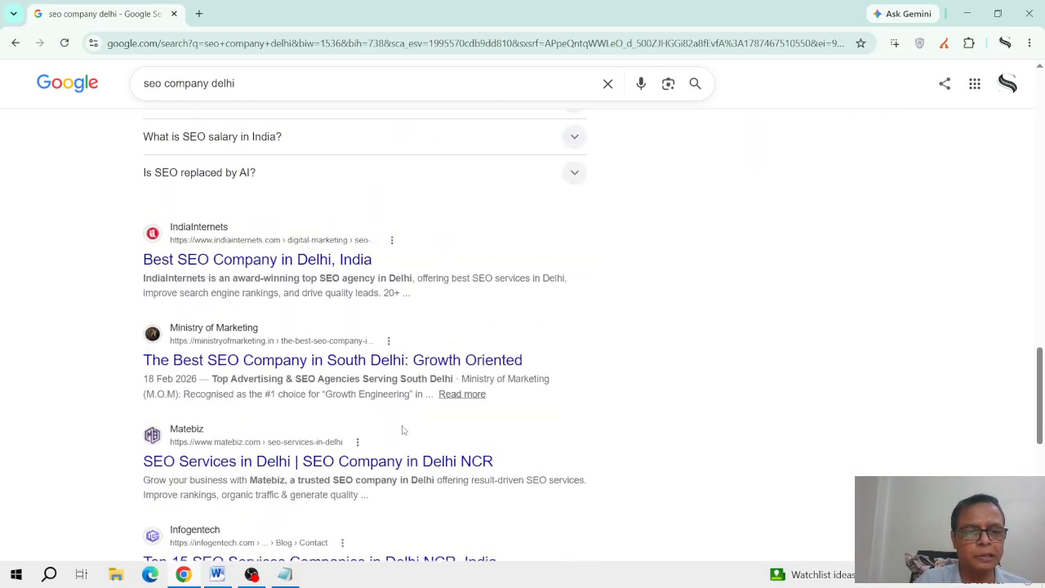
{"action": "scroll", "coordinate": [402, 429], "scroll_direction": "up", "scroll_amount": 3}
{"action": "scroll", "coordinate": [402, 428], "scroll_direction": "down", "scroll_amount": 8}
{"action": "scroll", "coordinate": [403, 429], "scroll_direction": "down", "scroll_amount": 1}
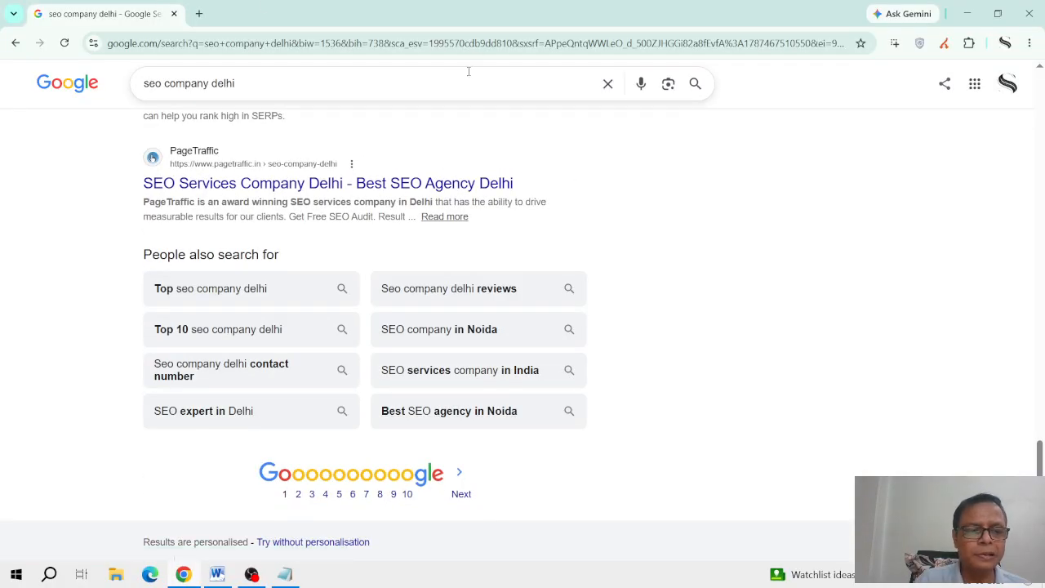
Step: Replace the Google query with "what is seo" and run the search
{"action": "left_click_drag", "start_coordinate": [317, 82], "coordinate": [2, 85]}
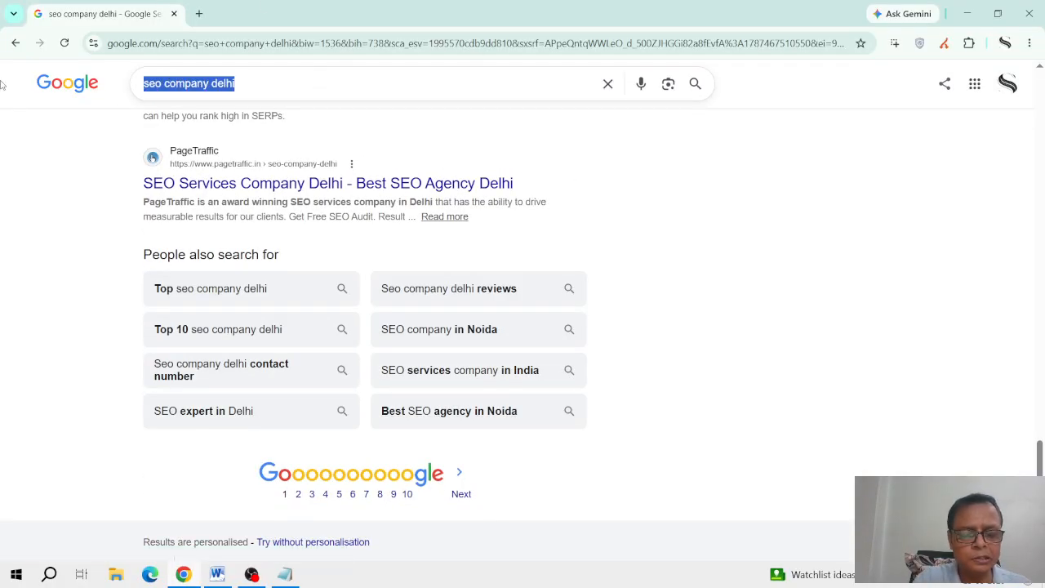
{"action": "type", "text": "what is seo"}
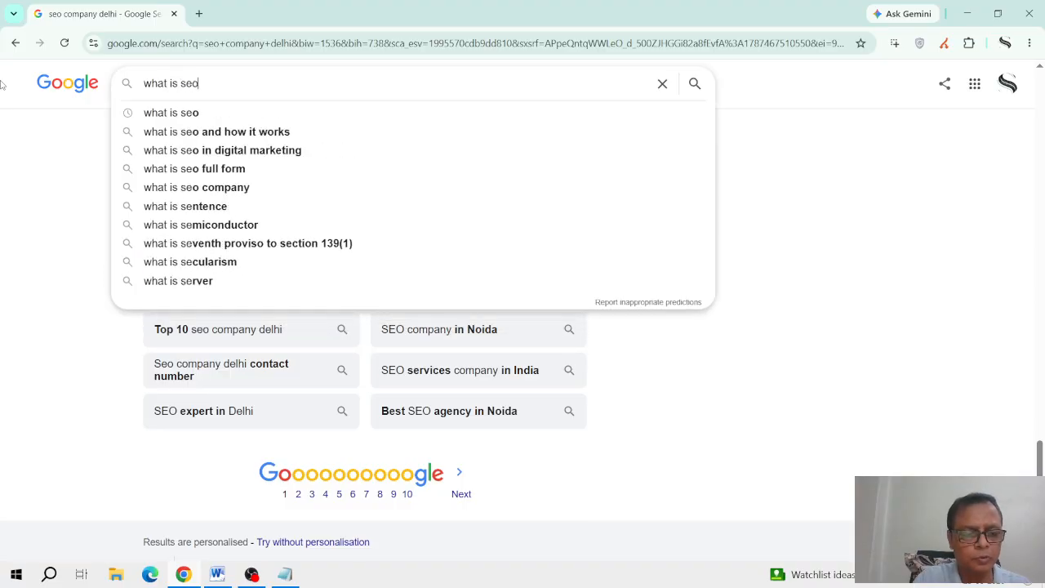
{"action": "key", "text": "Return"}
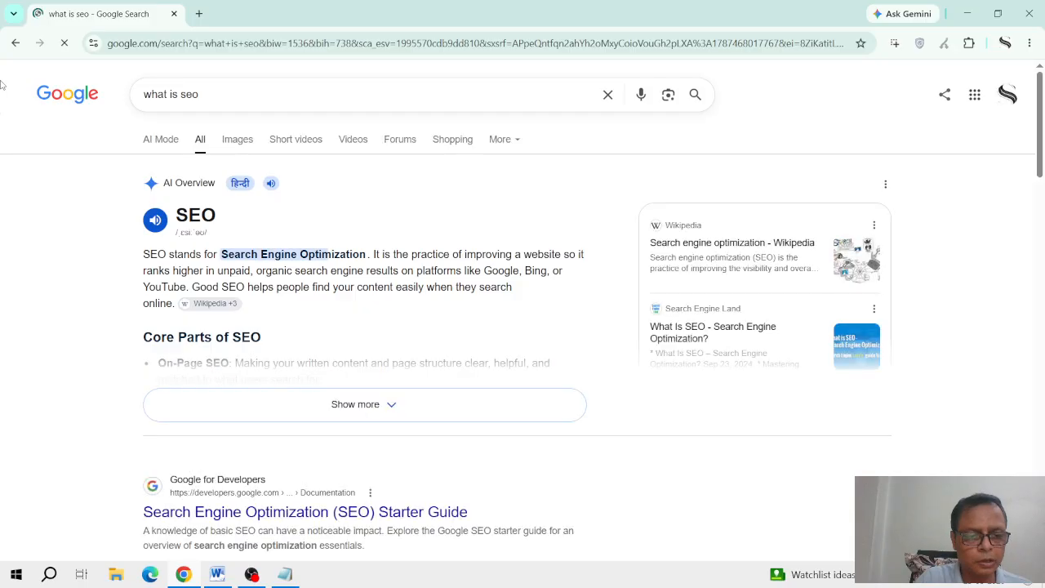
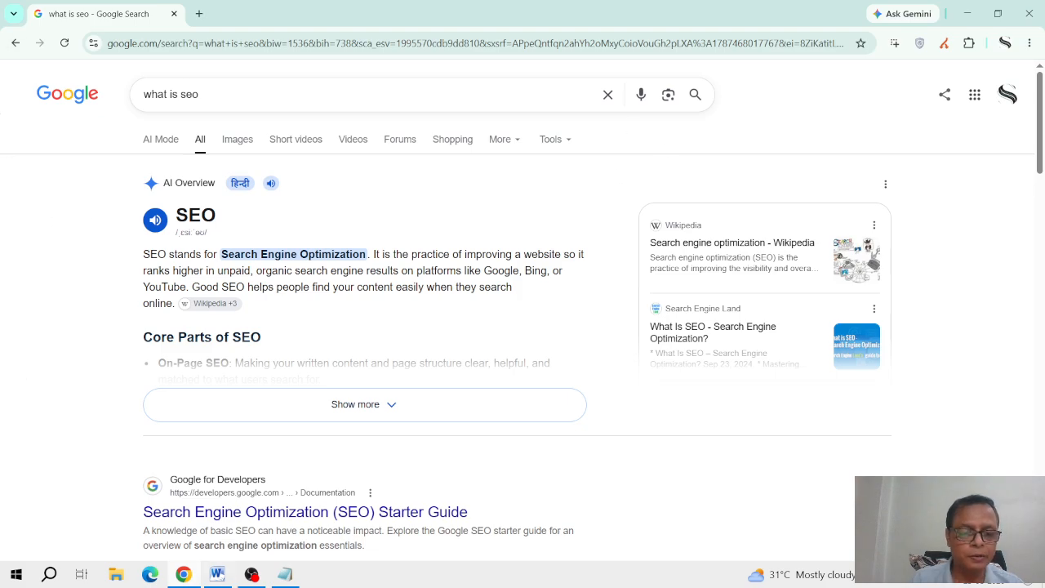
Step: Switch to Notepad and add the heading "seed keyword" below the transactional examples, followed by a blank line
{"action": "left_click", "coordinate": [285, 574]}
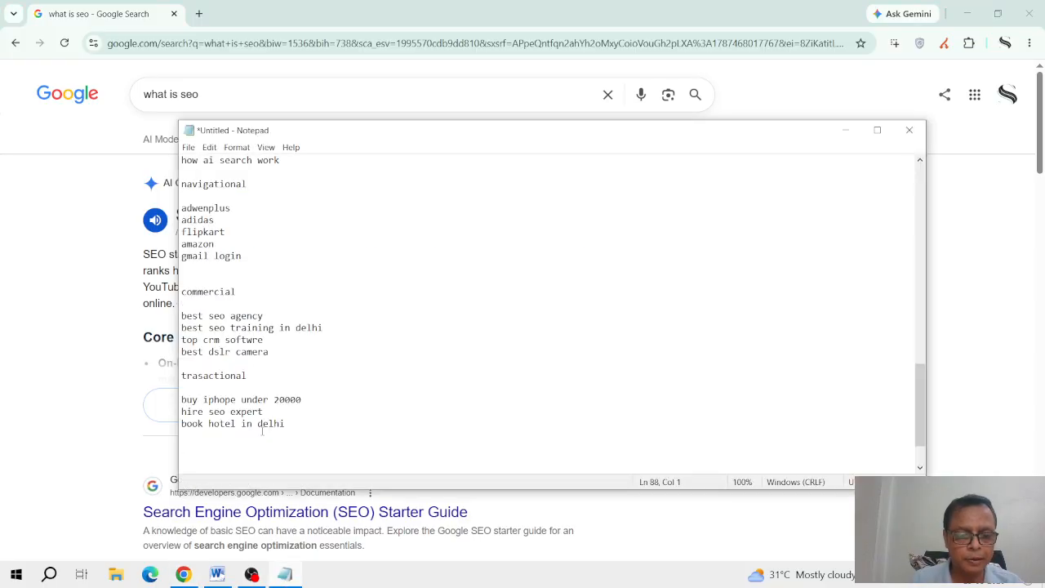
{"action": "key", "text": "BackSpace"}
{"action": "type", "text": "seed "}
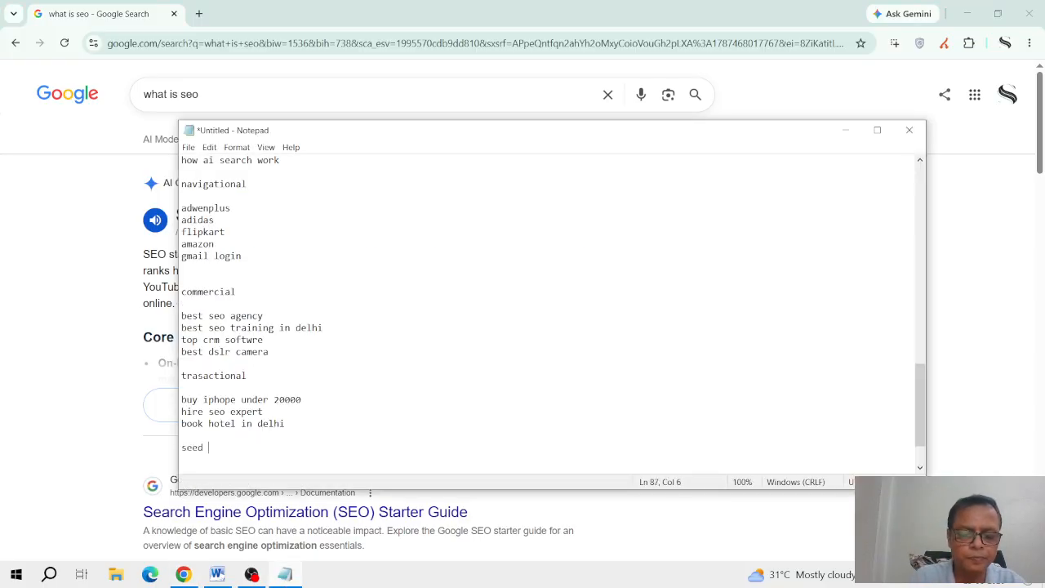
{"action": "type", "text": "keyword"}
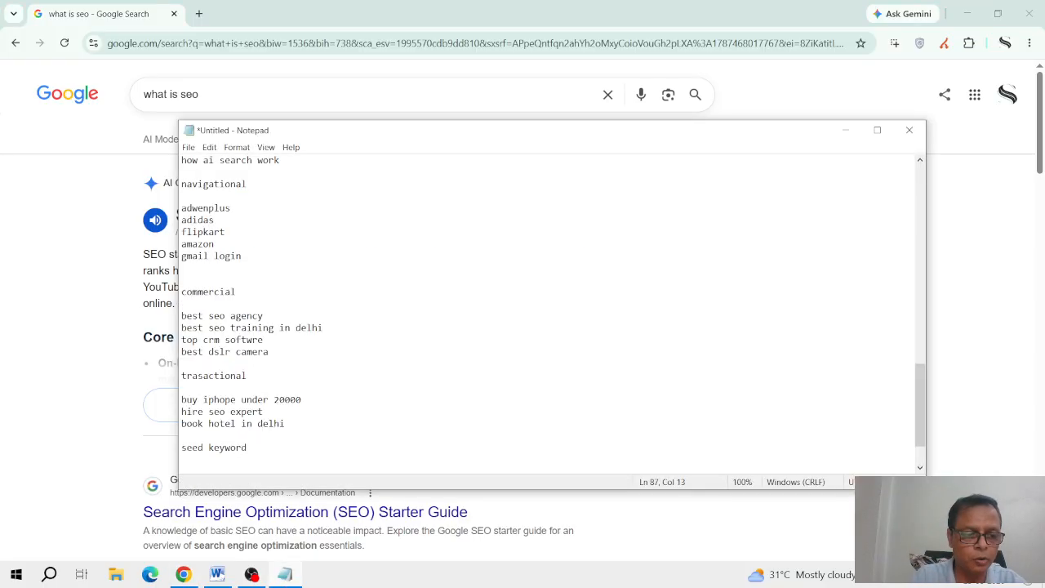
{"action": "key", "text": "Return"}
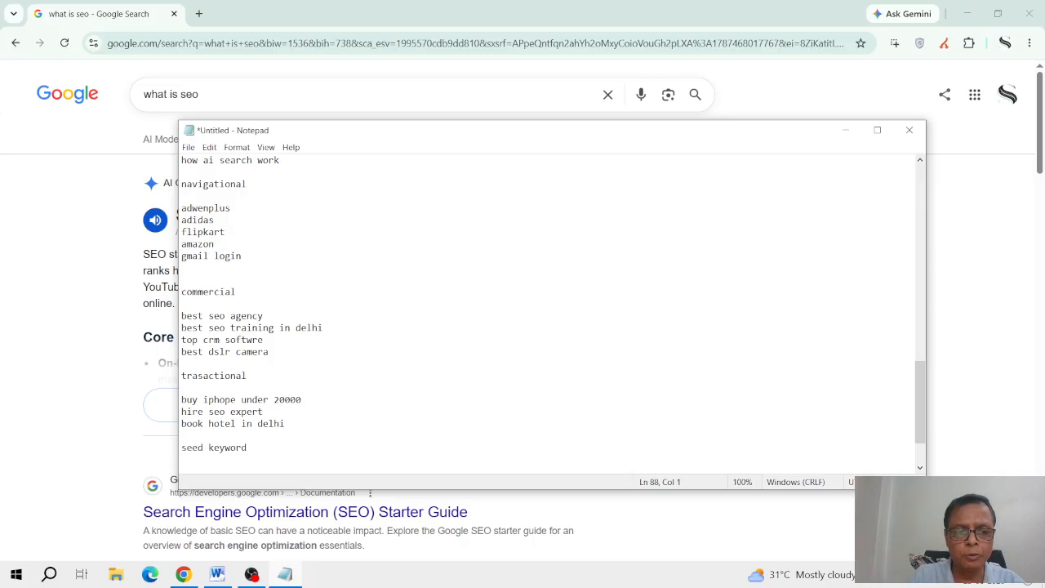
{"action": "key", "text": "Return"}
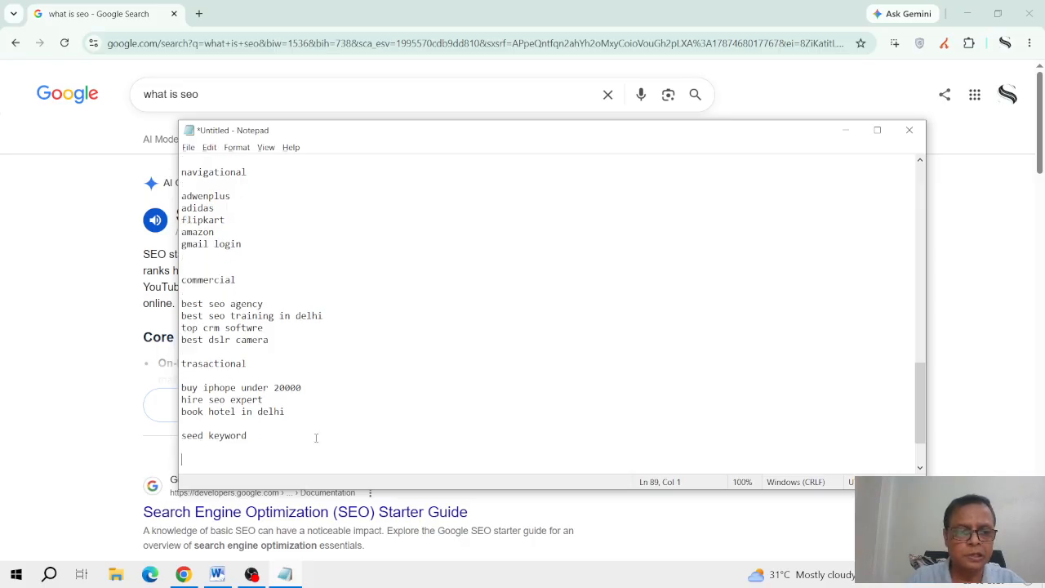
Step: Switch to Chrome and check Google's search suggestions for the seed keywords "gym" and "seo", clearing each query
{"action": "left_click", "coordinate": [276, 81]}
{"action": "left_click_drag", "start_coordinate": [277, 96], "coordinate": [29, 92]}
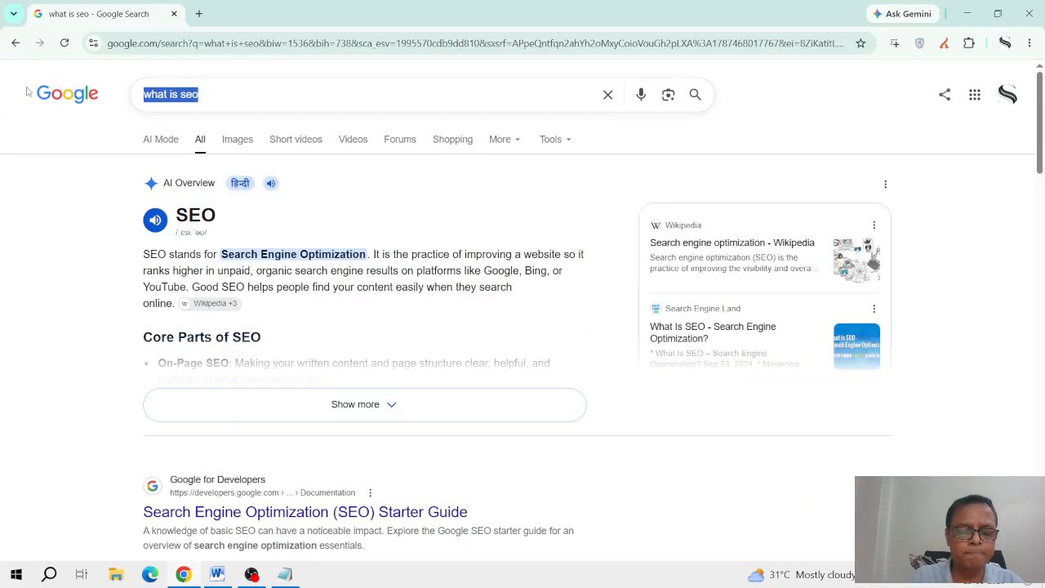
{"action": "type", "text": "gym"}
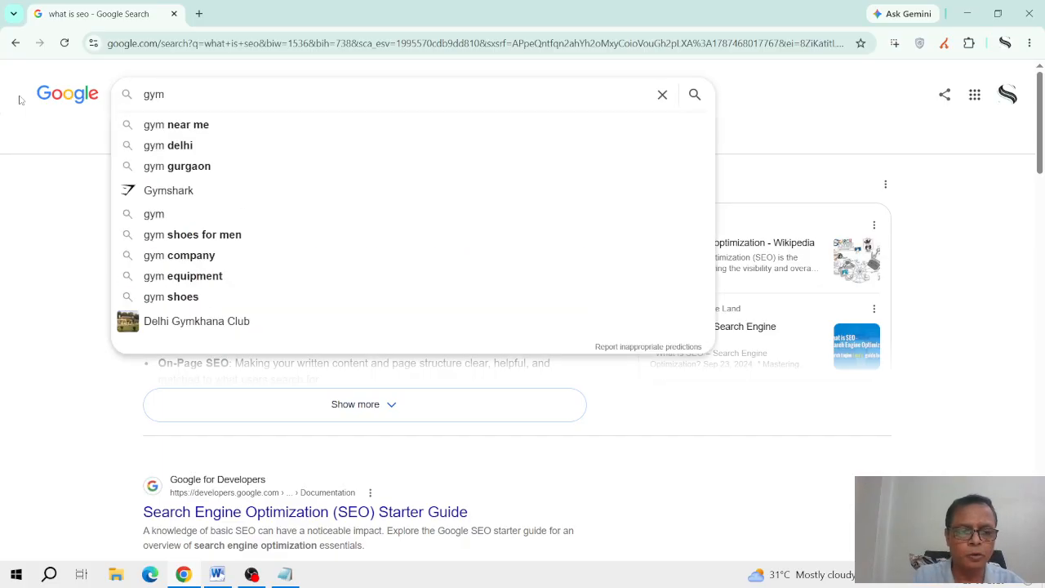
{"action": "key", "text": "BackSpace"}
{"action": "key", "text": "BackSpace"}
{"action": "key", "text": "BackSpace"}
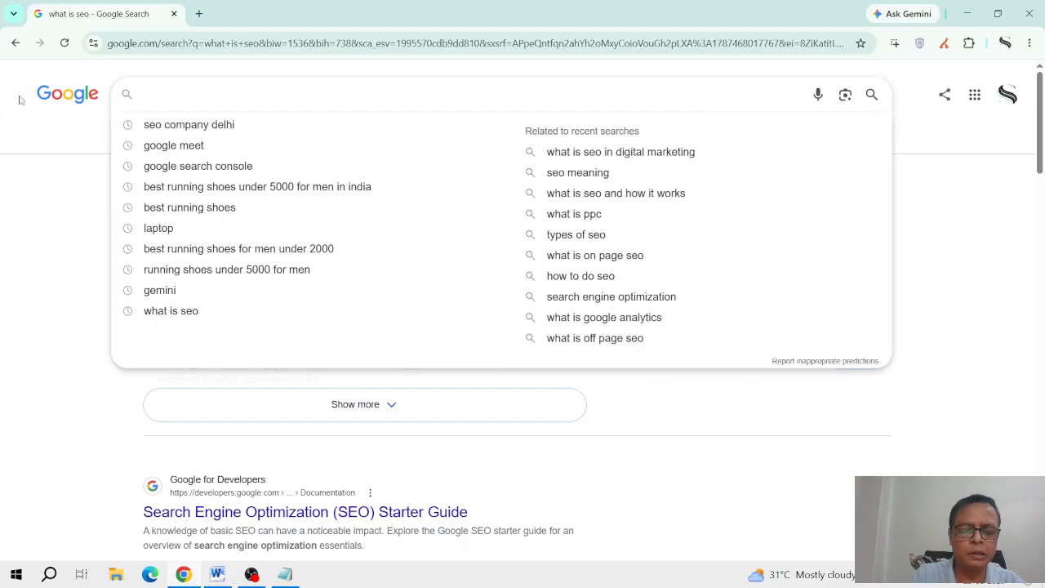
{"action": "type", "text": "seo"}
{"action": "key", "text": "BackSpace"}
{"action": "key", "text": "BackSpace"}
{"action": "key", "text": "BackSpace"}
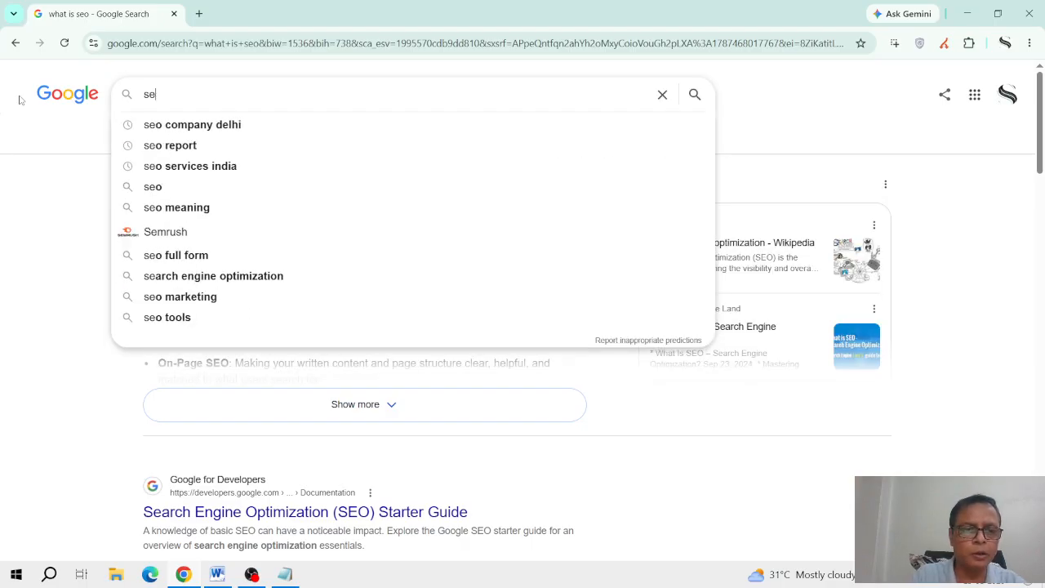
Step: Check Google's search suggestions for the seed keyword "travel" and clear the query
{"action": "type", "text": "travel"}
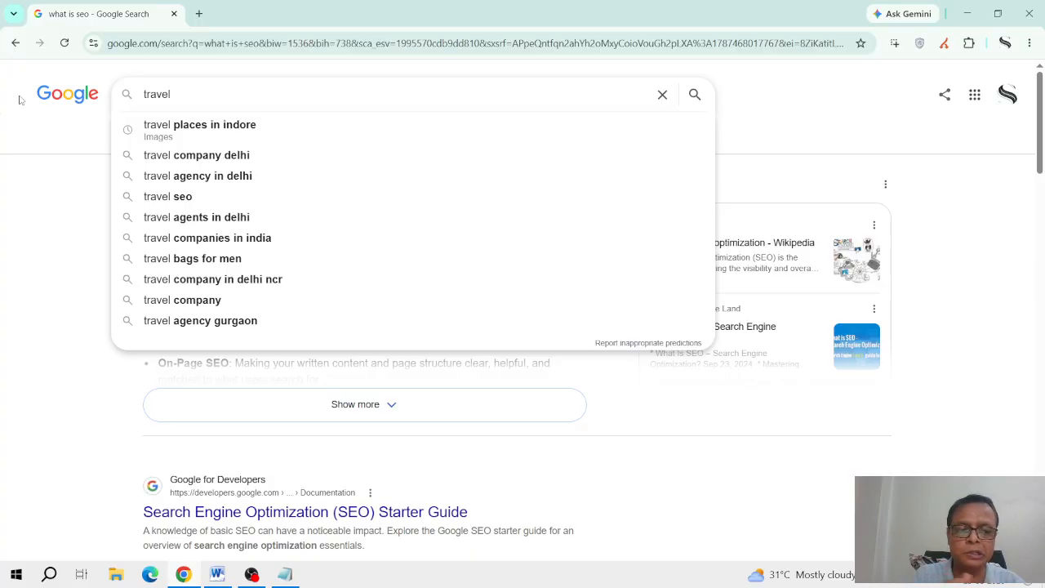
{"action": "key", "text": "BackSpace"}
{"action": "key", "text": "BackSpace"}
{"action": "key", "text": "BackSpace"}
{"action": "key", "text": "BackSpace"}
{"action": "key", "text": "BackSpace"}
{"action": "key", "text": "BackSpace"}
{"action": "key", "text": "BackSpace"}
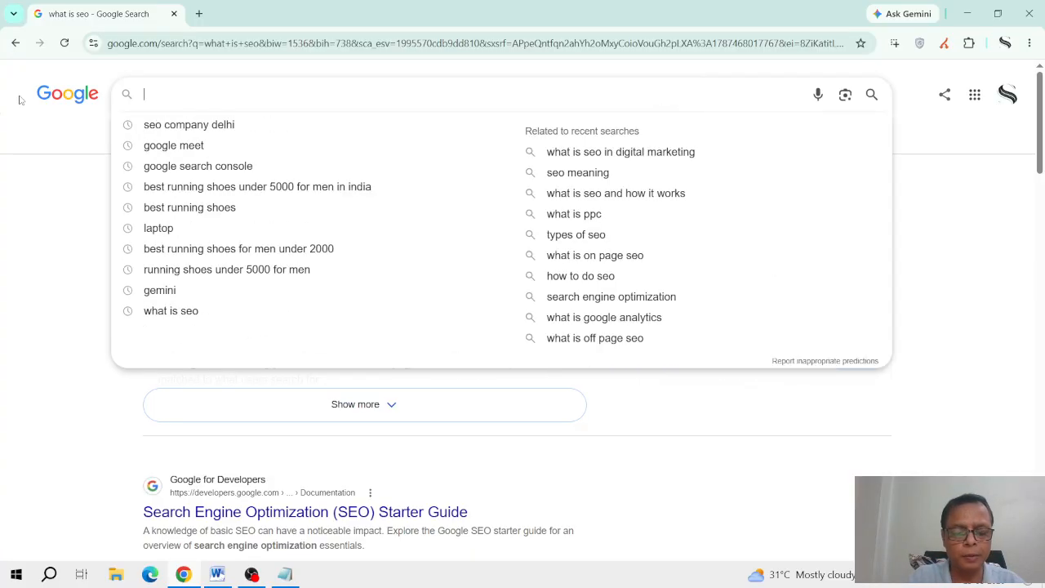
Step: Check Google's search suggestions for the seed keyword "dentist" and clear the query
{"action": "type", "text": "dentist"}
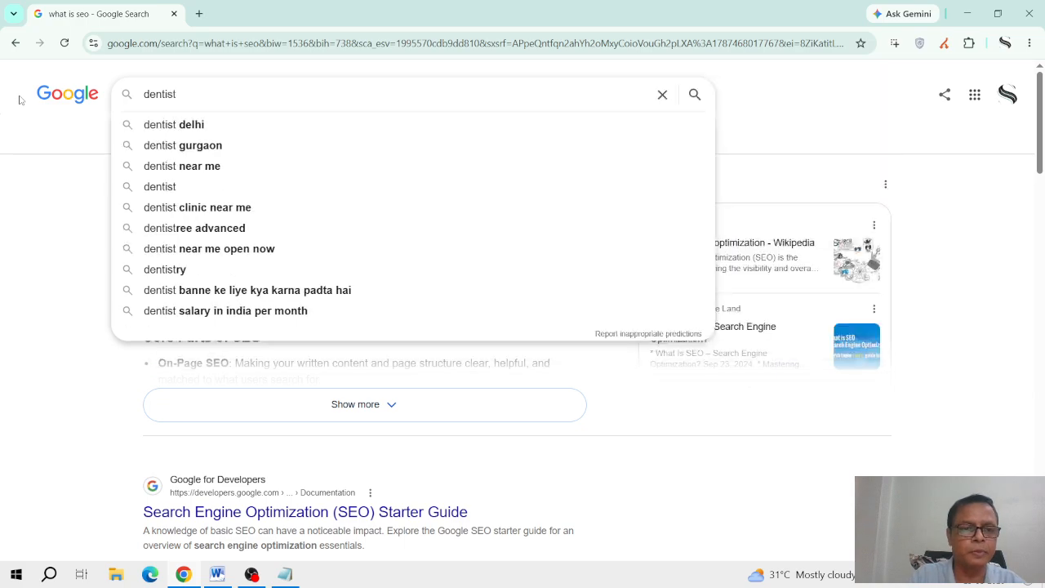
{"action": "key", "text": "BackSpace"}
{"action": "key", "text": "BackSpace"}
{"action": "key", "text": "BackSpace"}
{"action": "key", "text": "BackSpace"}
{"action": "key", "text": "BackSpace"}
{"action": "key", "text": "BackSpace"}
{"action": "key", "text": "BackSpace"}
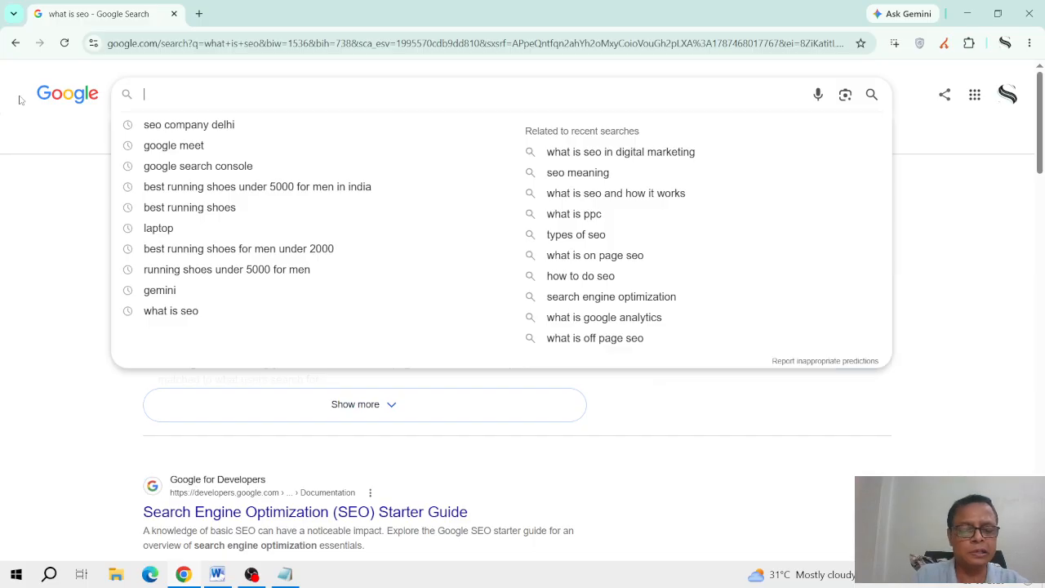
Step: Expand a dentist query through the suggestions "dentist delhi", "dentist delhi near me" and "dentist delhi near me open now" to "private dentist near me open now"
{"action": "type", "text": "dentish"}
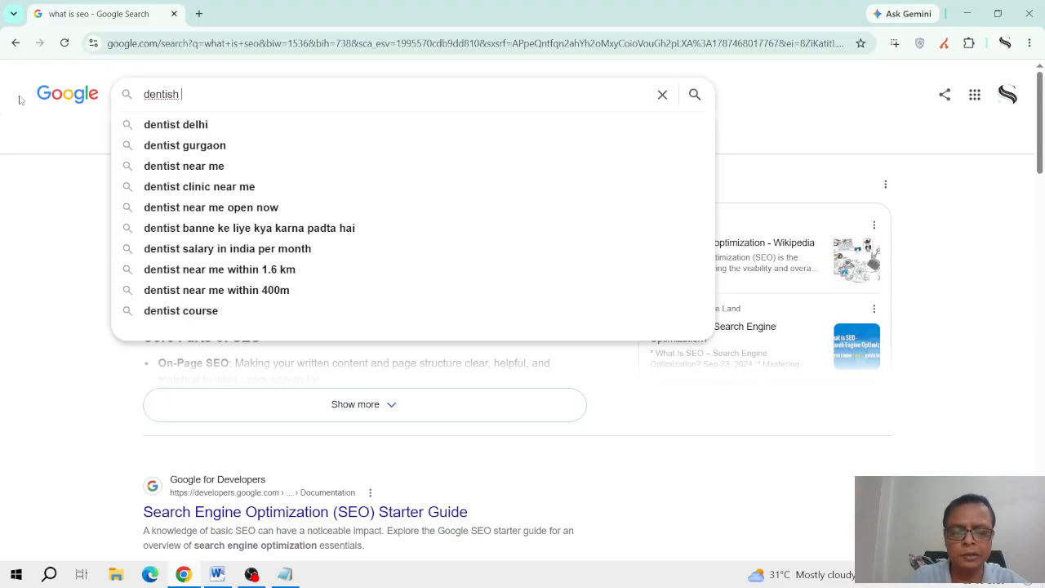
{"action": "key", "text": "Down"}
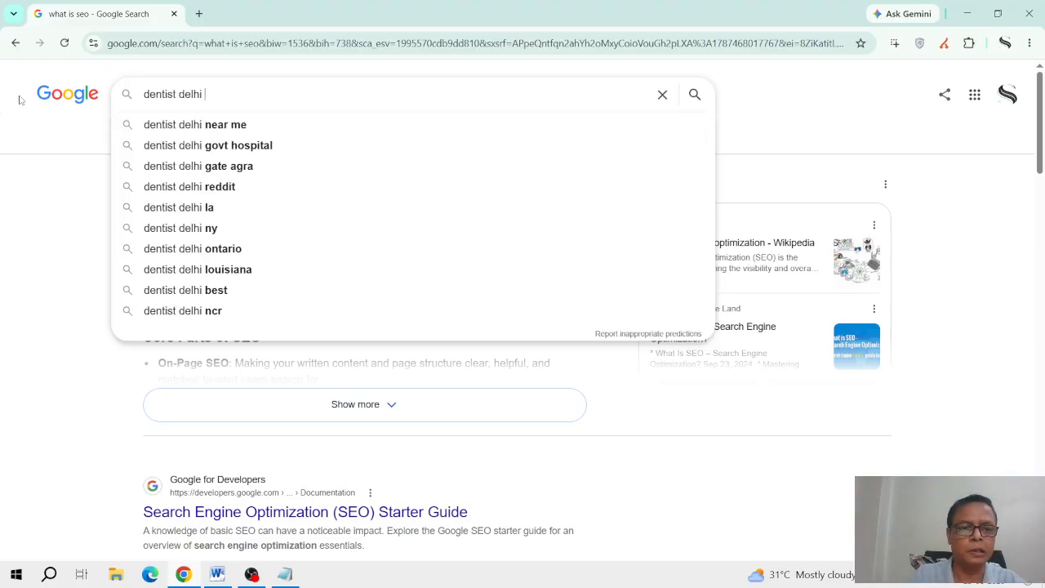
{"action": "key", "text": "Down"}
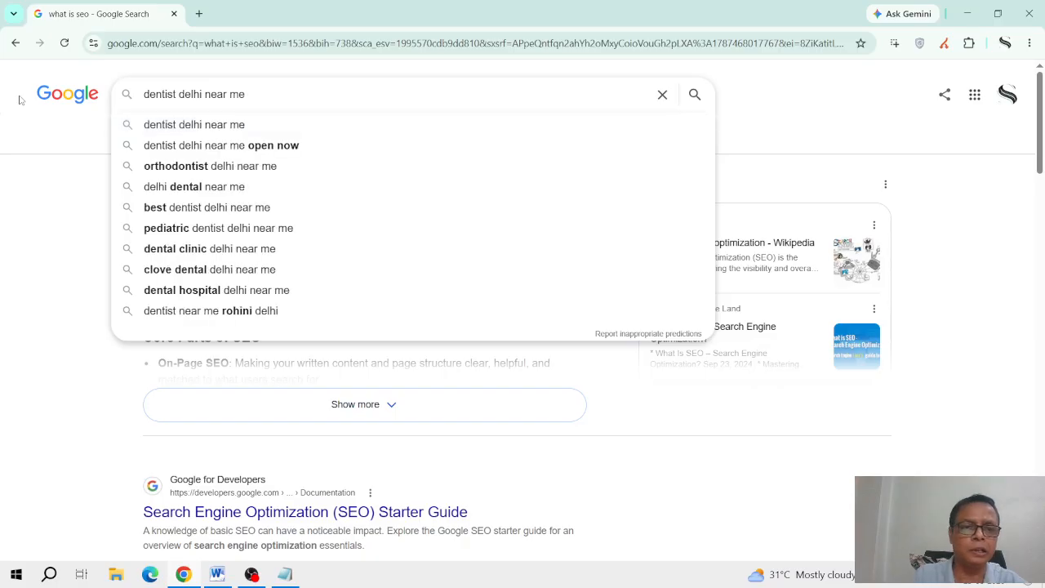
{"action": "key", "text": "Down"}
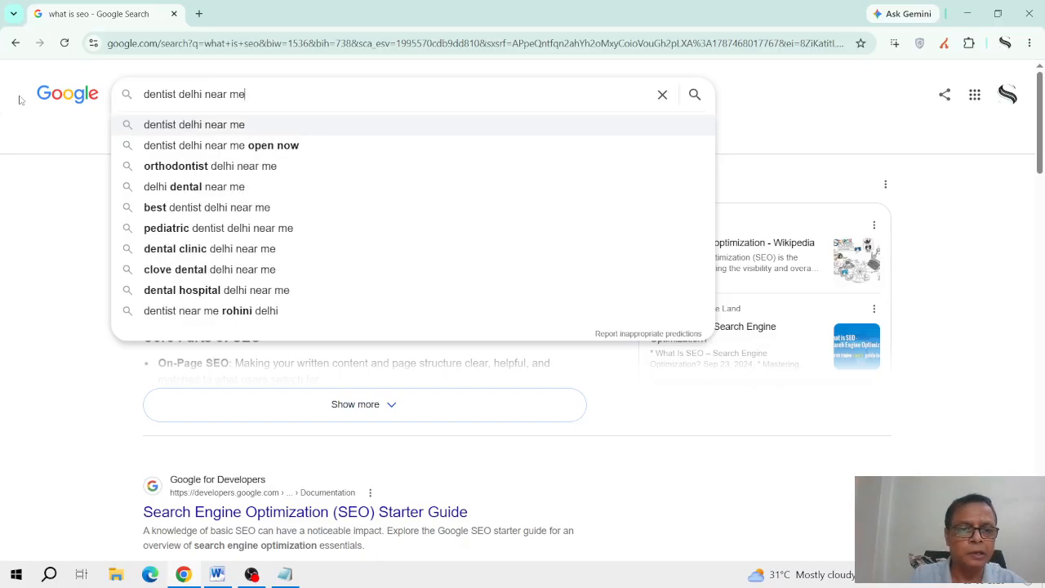
{"action": "key", "text": "Down"}
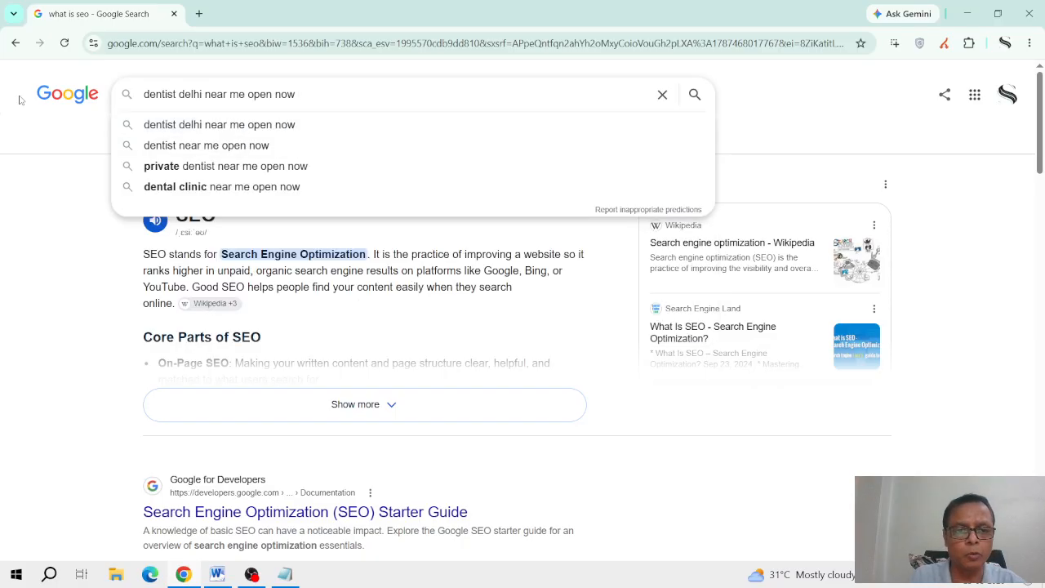
{"action": "key", "text": "Down"}
{"action": "key", "text": "Down"}
{"action": "key", "text": "Down"}
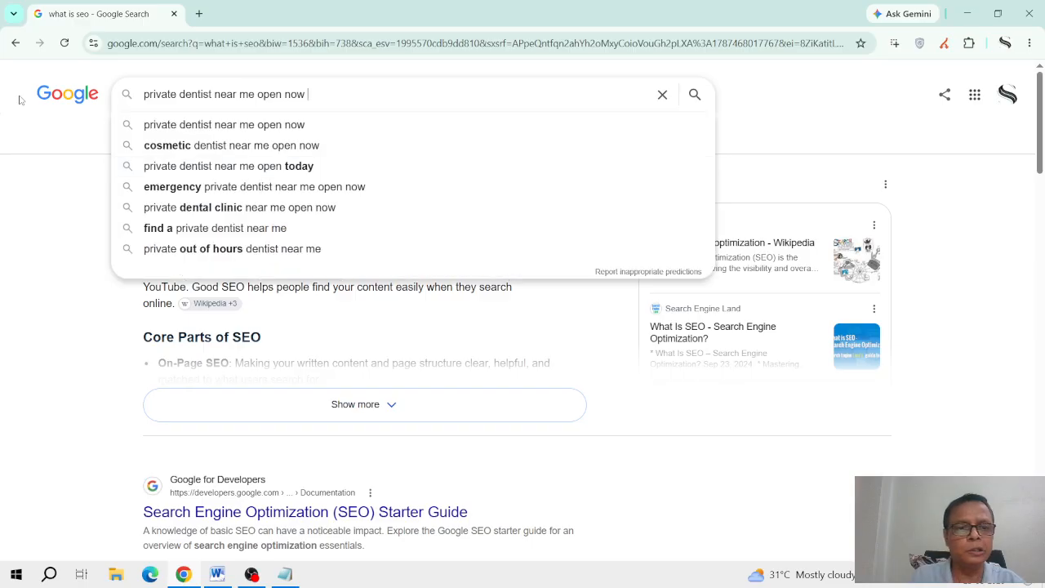
Step: Extend the private dentist query to "emergency private dentist near me open now" and go through its suggestions to "private out of hours dentist near me"
{"action": "key", "text": "Down"}
{"action": "key", "text": "Down"}
{"action": "key", "text": "Down"}
{"action": "key", "text": "Down"}
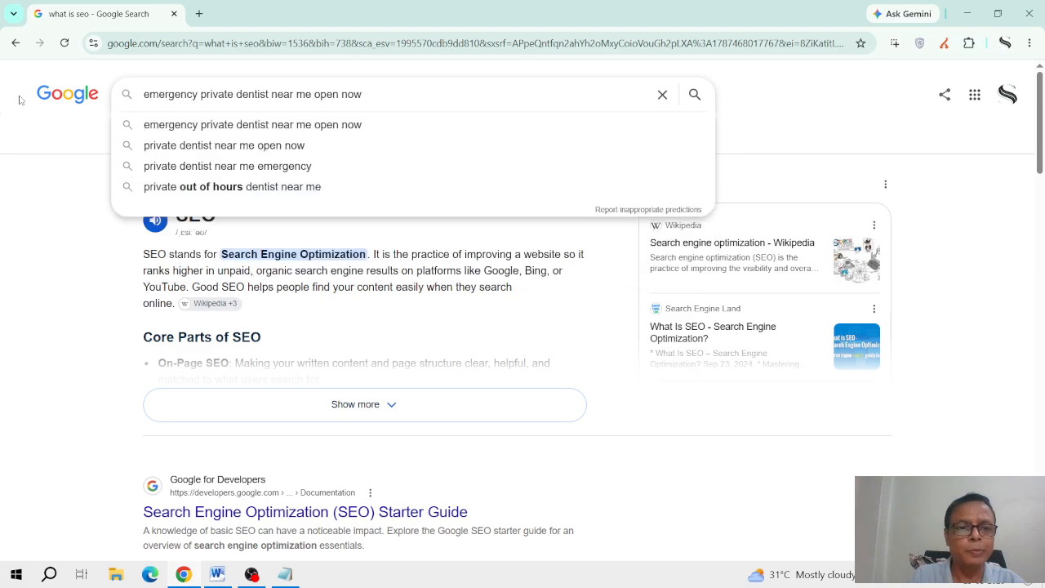
{"action": "key", "text": "Down"}
{"action": "key", "text": "Down"}
{"action": "key", "text": "Down"}
{"action": "key", "text": "Down"}
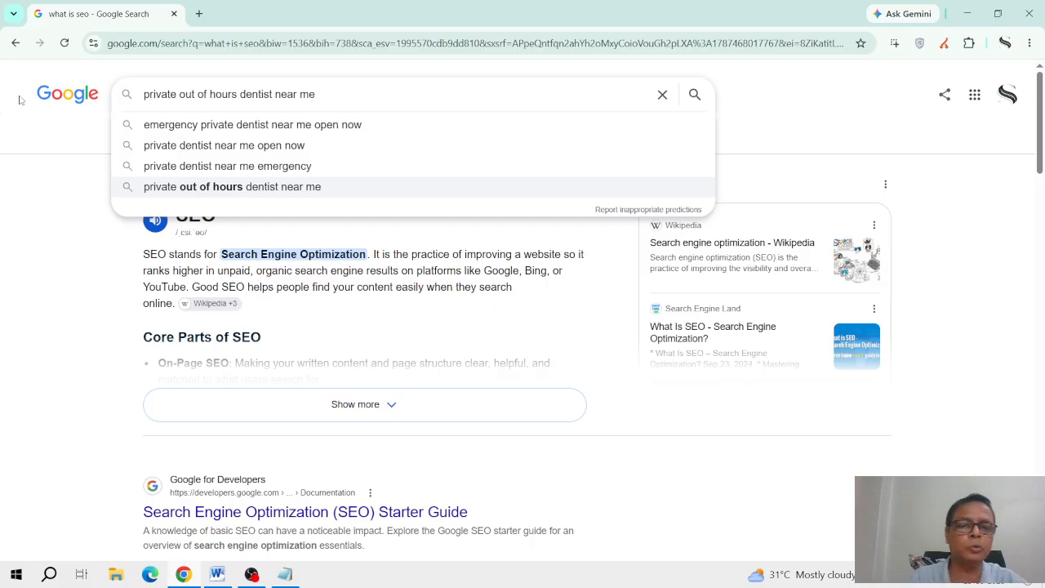
Step: Close the suggestions and examine the "what is seo" results, including the related searches and the People also ask questions
{"action": "left_click", "coordinate": [493, 364]}
{"action": "scroll", "coordinate": [476, 370], "scroll_direction": "down", "scroll_amount": 5}
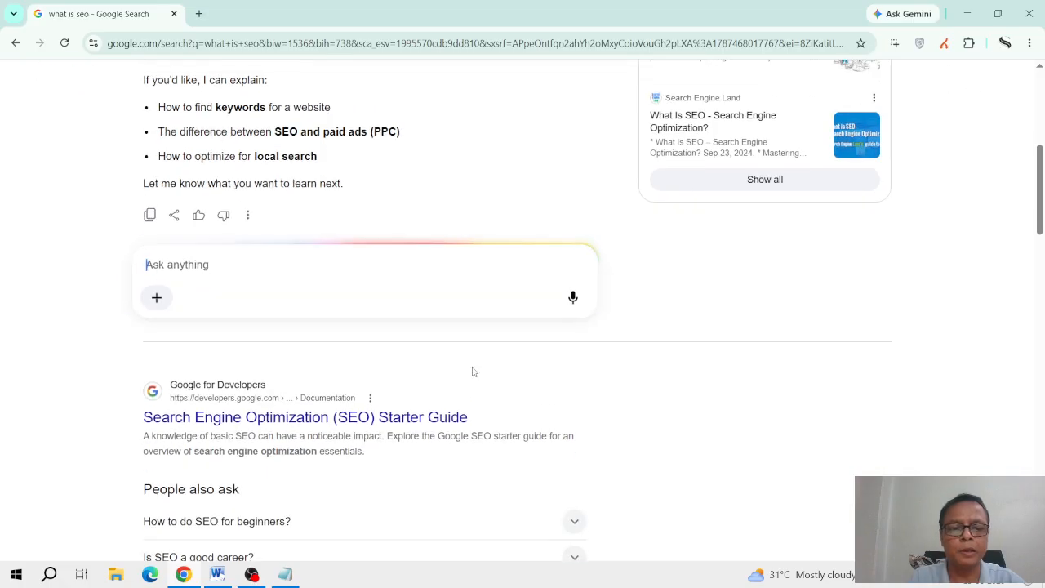
{"action": "scroll", "coordinate": [408, 383], "scroll_direction": "down", "scroll_amount": 15}
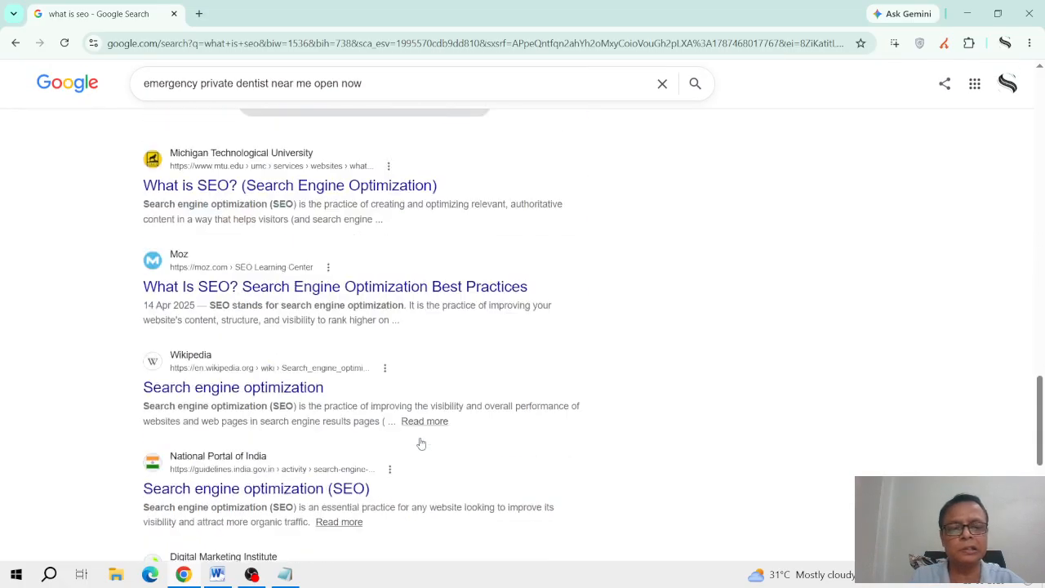
{"action": "scroll", "coordinate": [421, 444], "scroll_direction": "down", "scroll_amount": 6}
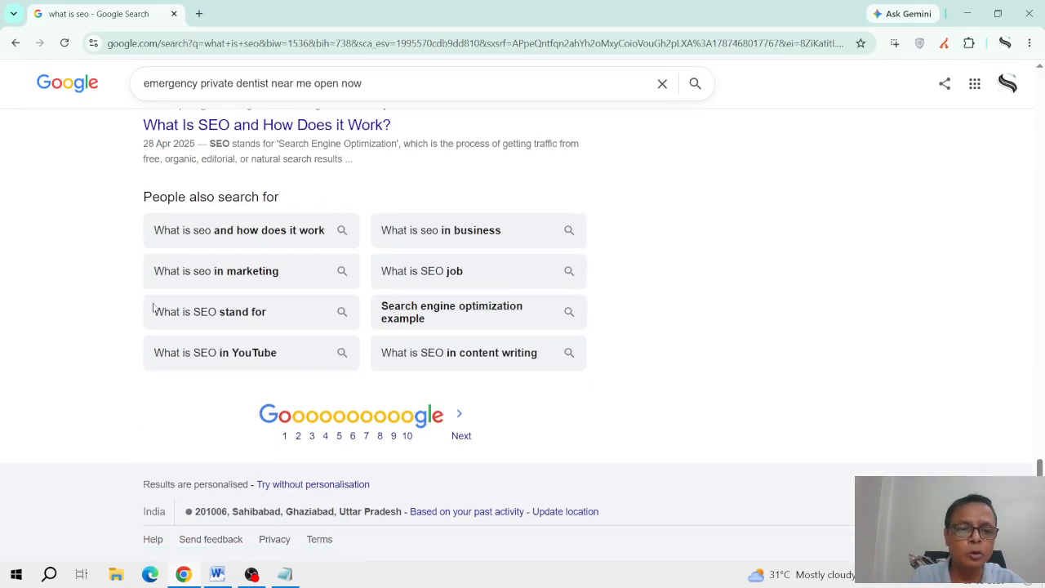
{"action": "scroll", "coordinate": [670, 389], "scroll_direction": "up", "scroll_amount": 8}
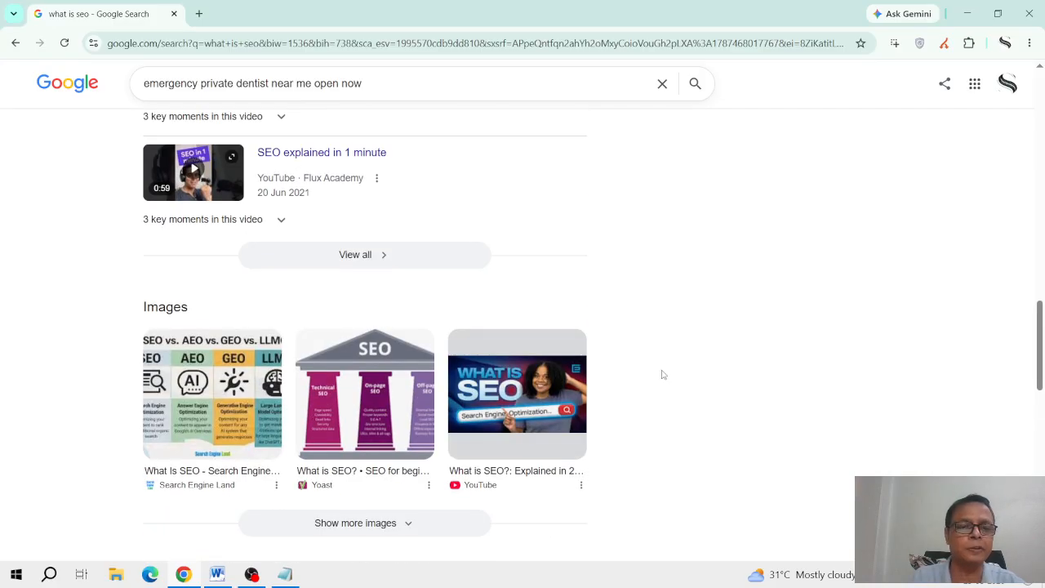
{"action": "scroll", "coordinate": [663, 374], "scroll_direction": "up", "scroll_amount": 1}
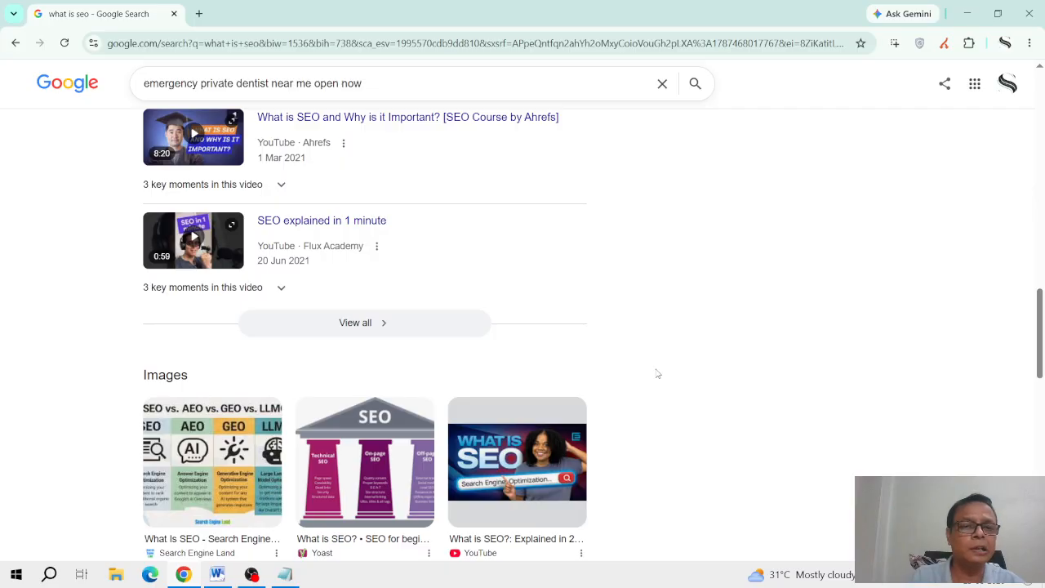
{"action": "scroll", "coordinate": [658, 360], "scroll_direction": "up", "scroll_amount": 6}
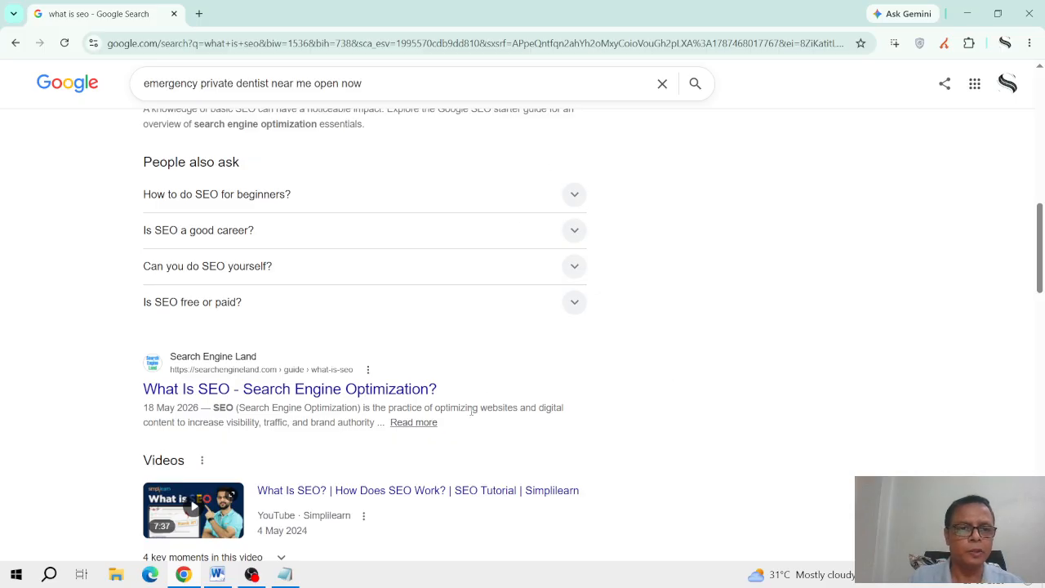
Step: Open the SeoToolAdda website in a new browser tab and submit its sign-in form with the saved credentials
{"action": "left_click", "coordinate": [199, 14]}
{"action": "type", "text": "seotoo"}
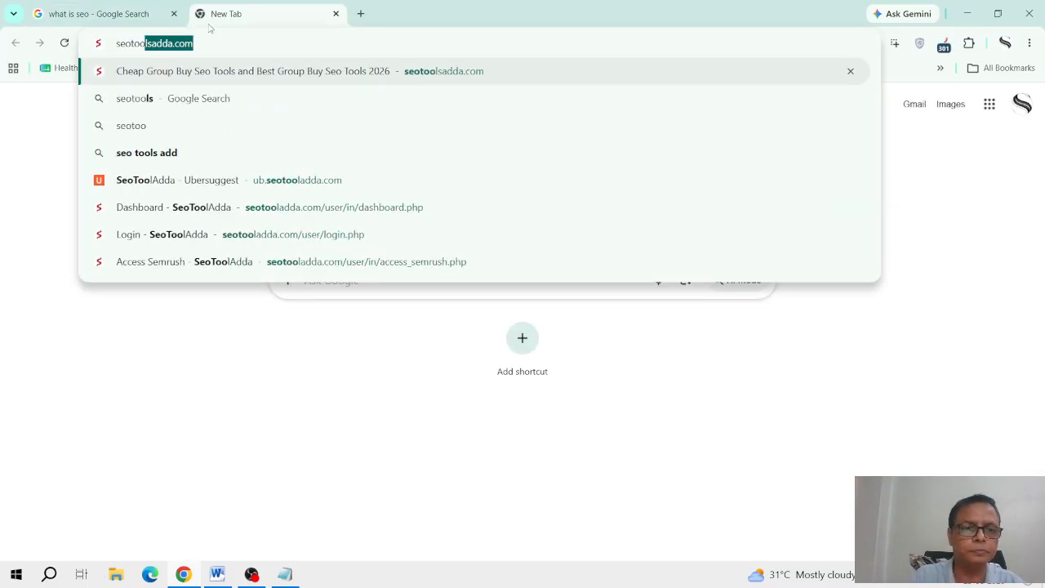
{"action": "key", "text": "Return"}
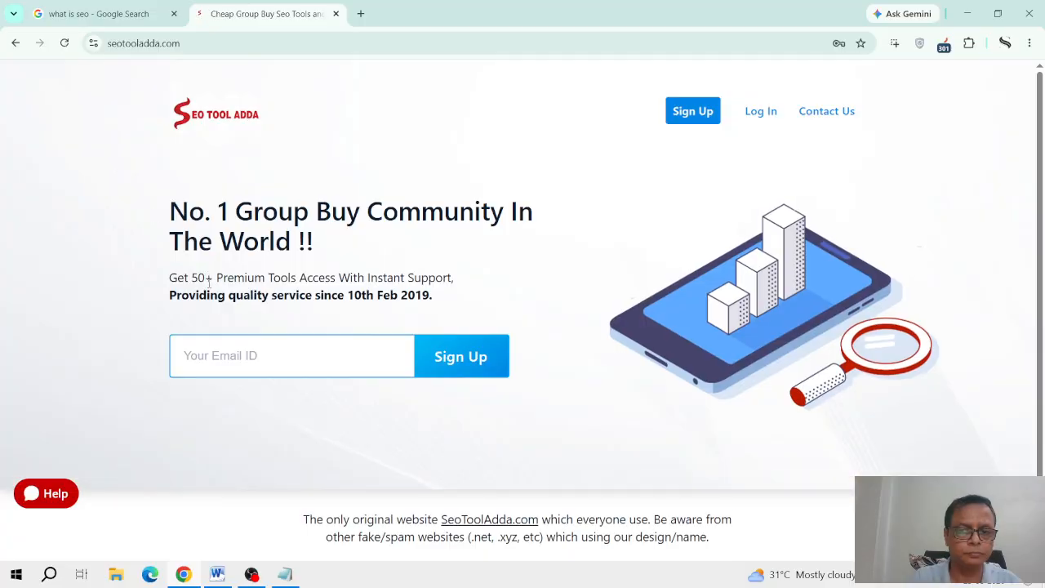
{"action": "left_click", "coordinate": [757, 112]}
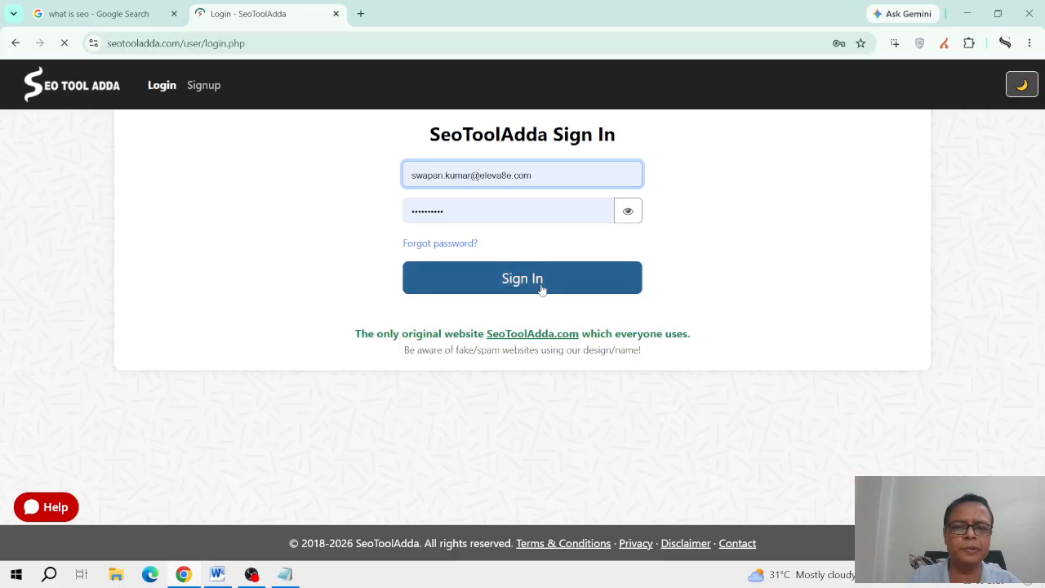
{"action": "left_click", "coordinate": [540, 280]}
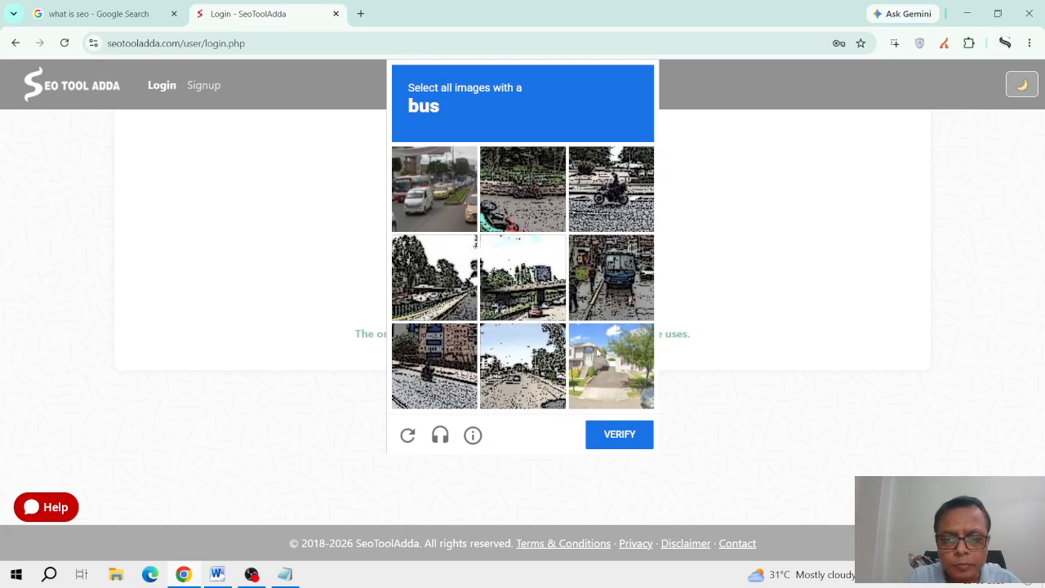
Step: Complete the sign-in's image verification by selecting the three pictures chosen as showing a bus and submitting them
{"action": "left_click", "coordinate": [594, 280]}
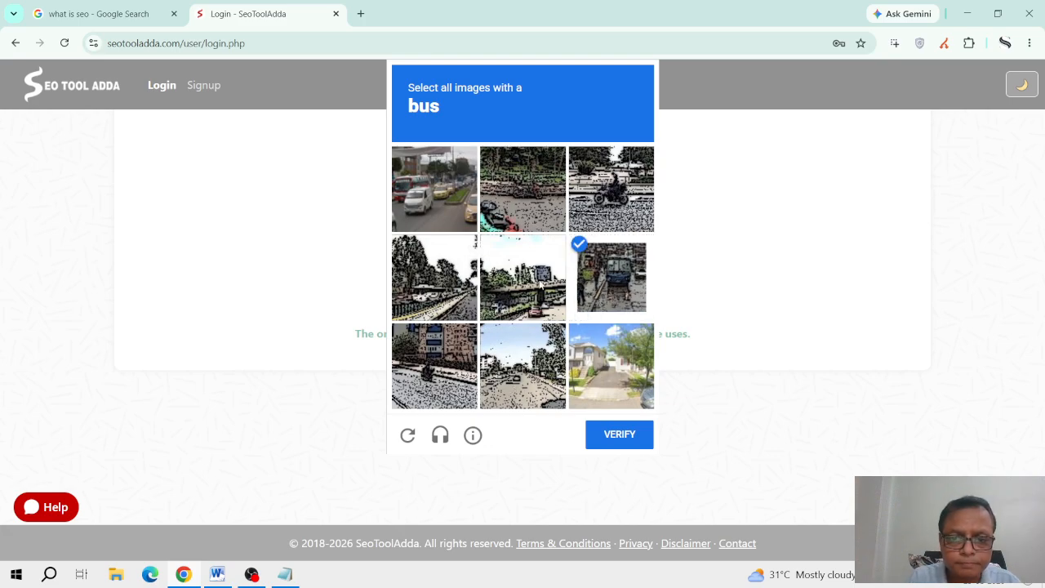
{"action": "left_click", "coordinate": [455, 213]}
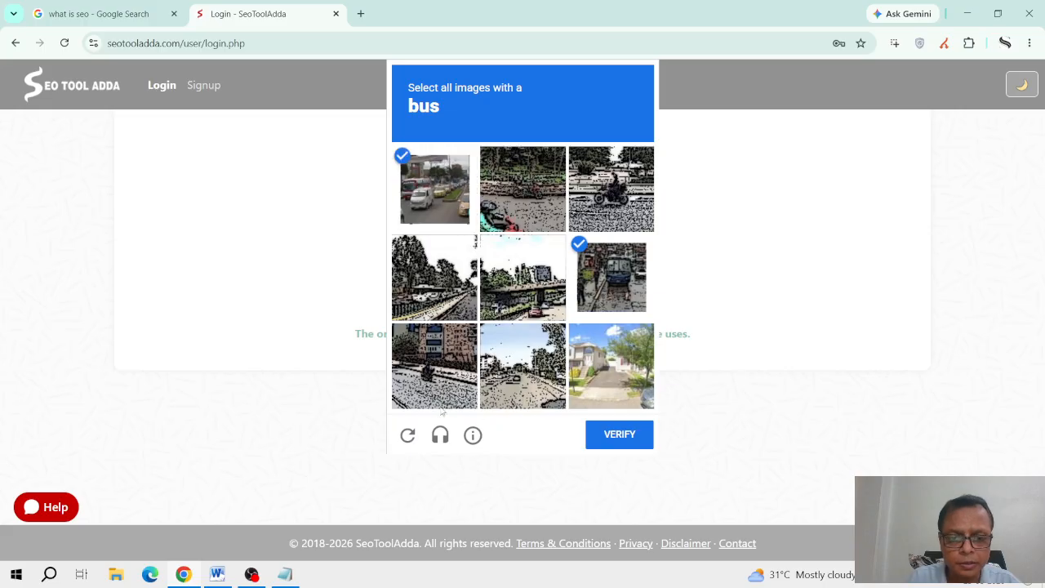
{"action": "left_click", "coordinate": [441, 307]}
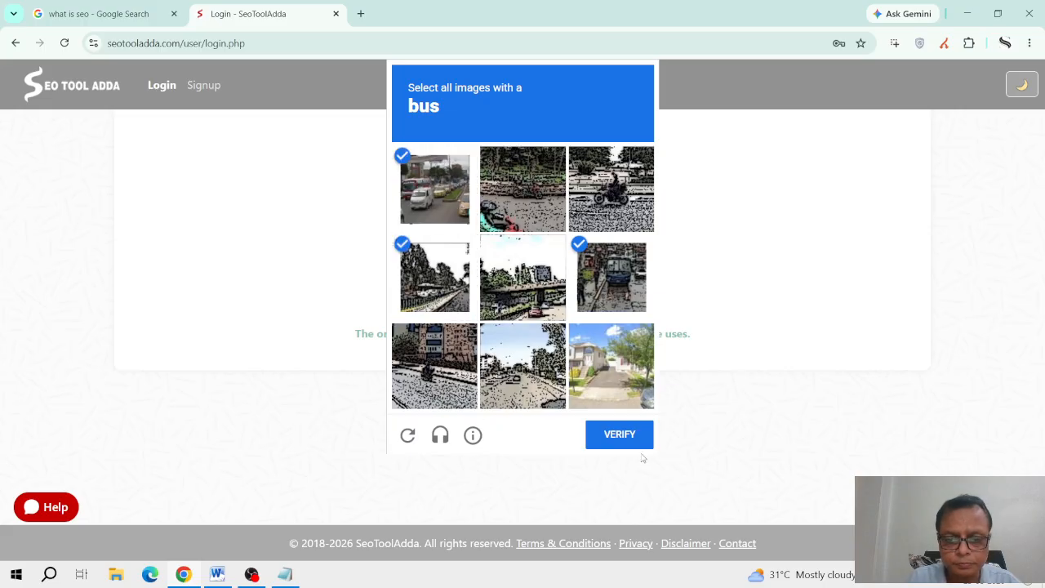
{"action": "left_click", "coordinate": [602, 433]}
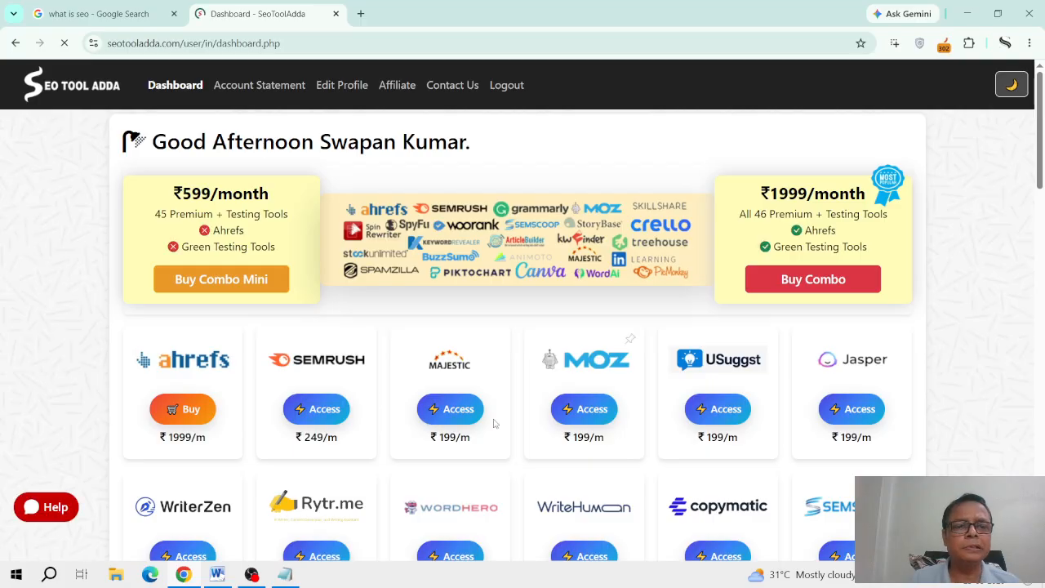
Step: Access Semrush from the SeoToolAdda dashboard and open its Keyword Magic Tool
{"action": "left_click", "coordinate": [321, 408]}
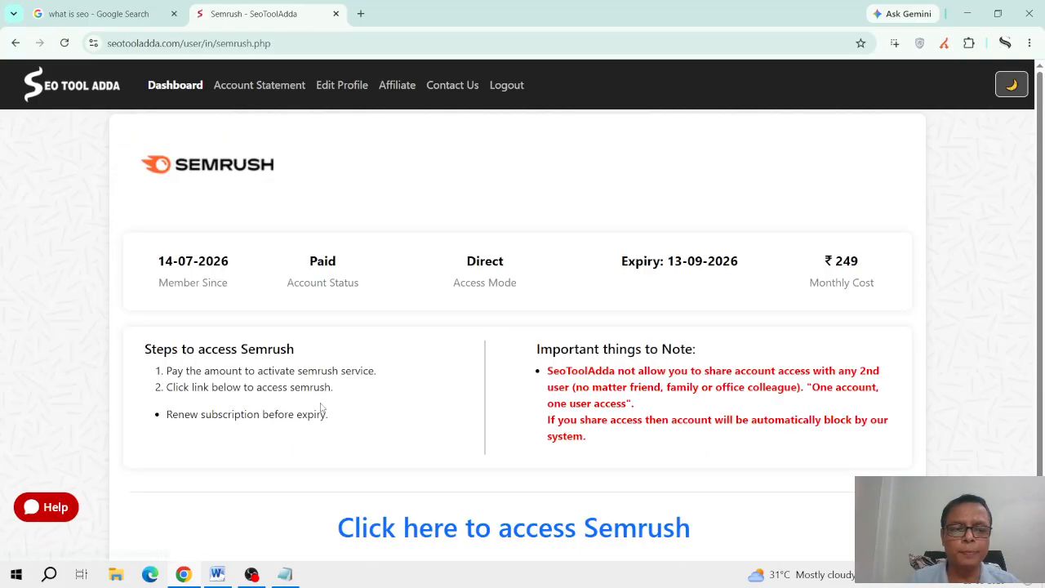
{"action": "left_click", "coordinate": [518, 535]}
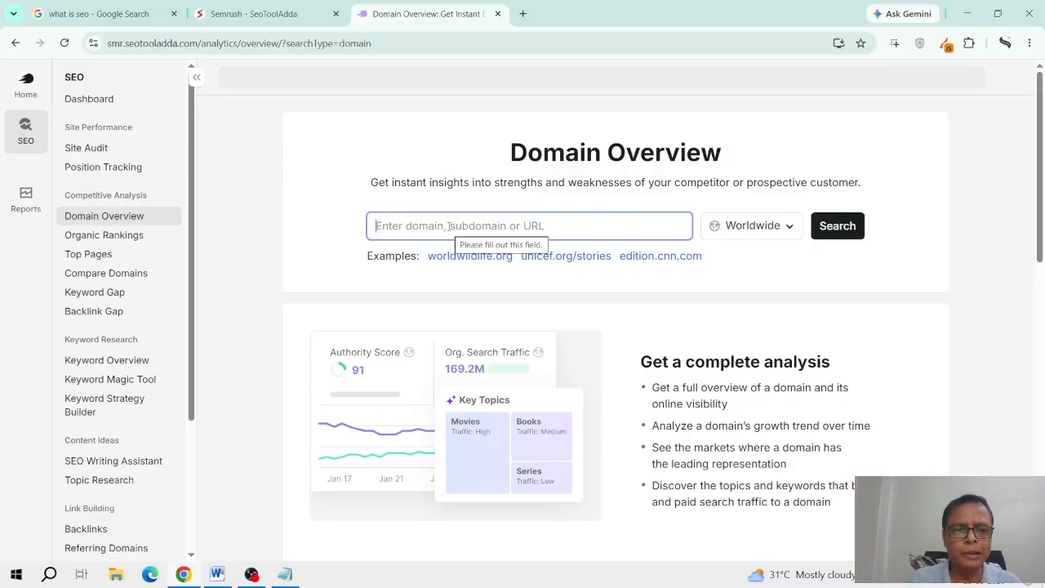
{"action": "left_click", "coordinate": [135, 379]}
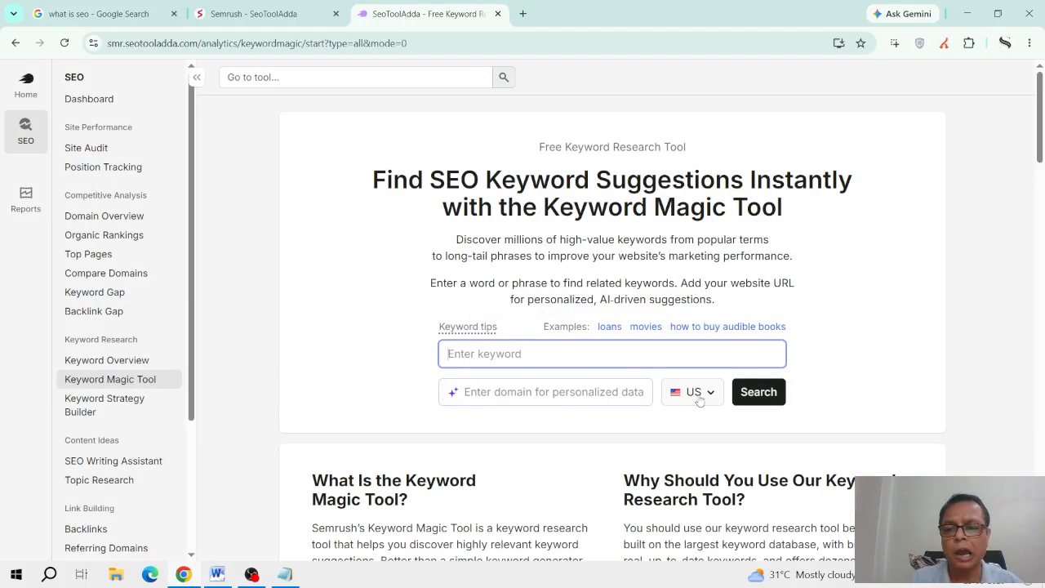
Step: Set the Keyword Magic Tool database to India and search for the keyword "seo"
{"action": "left_click", "coordinate": [700, 396]}
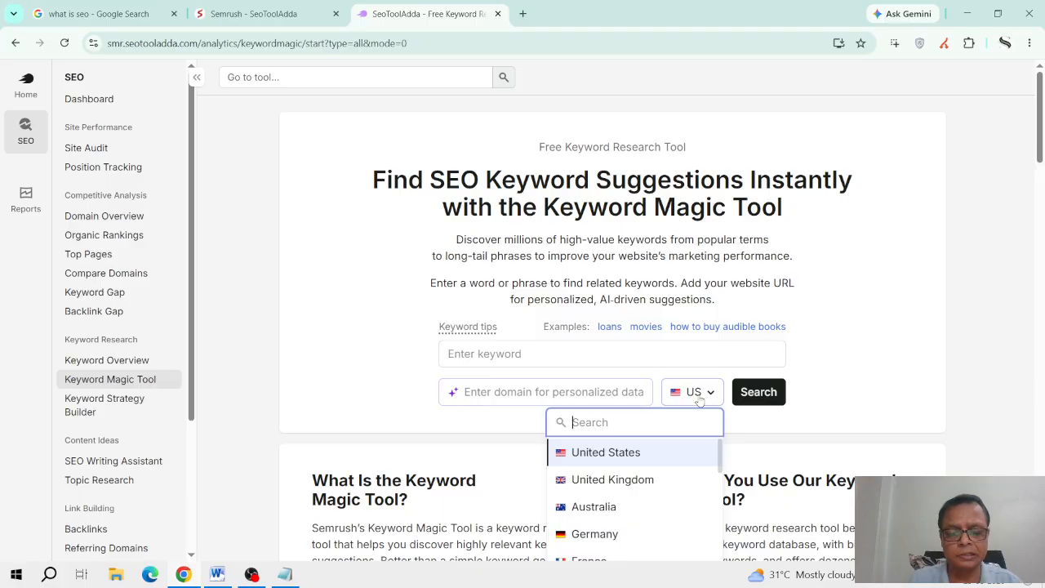
{"action": "type", "text": "india"}
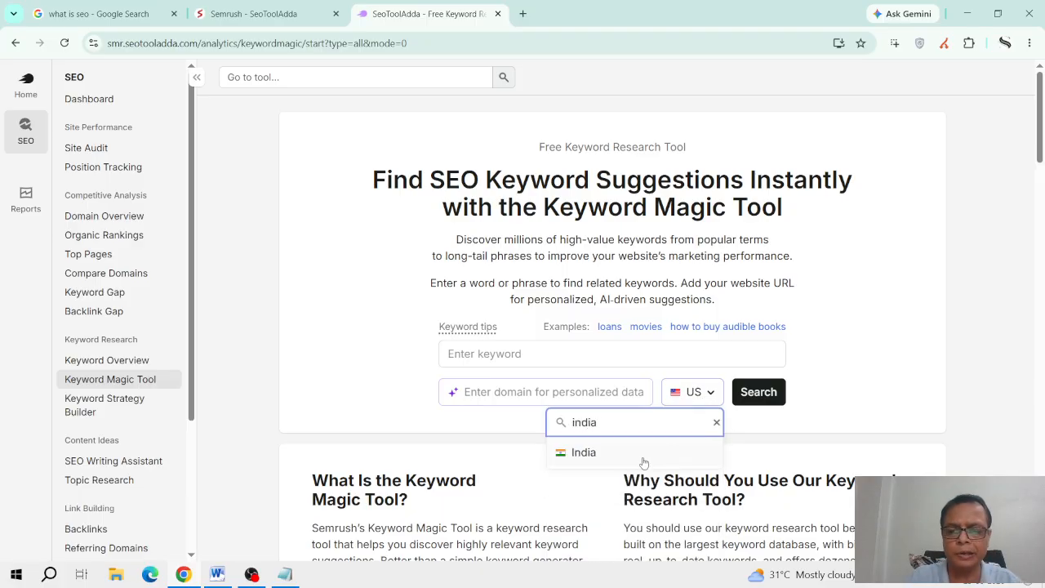
{"action": "left_click", "coordinate": [596, 454]}
{"action": "left_click", "coordinate": [537, 354]}
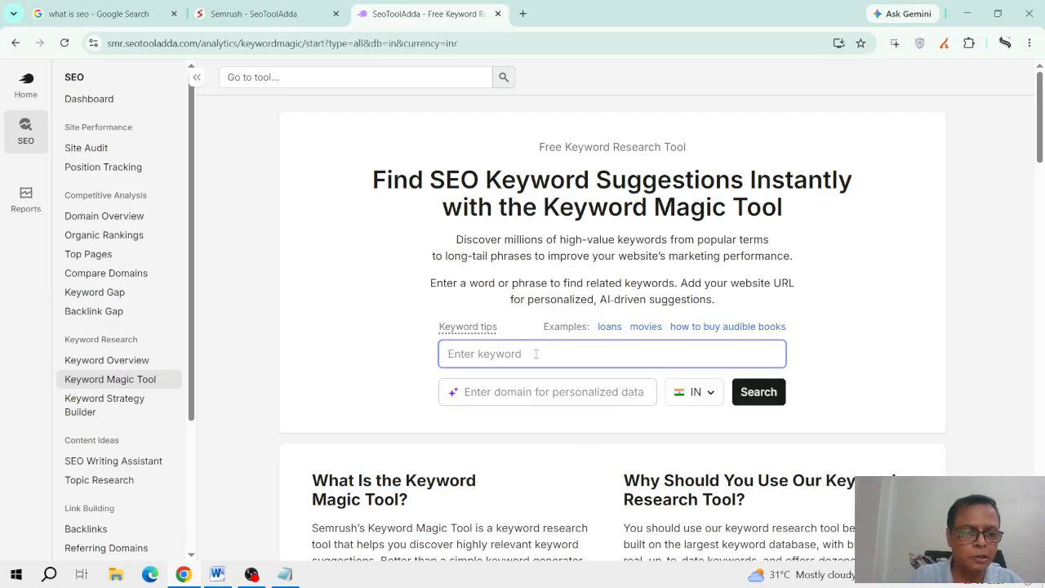
{"action": "type", "text": "seo"}
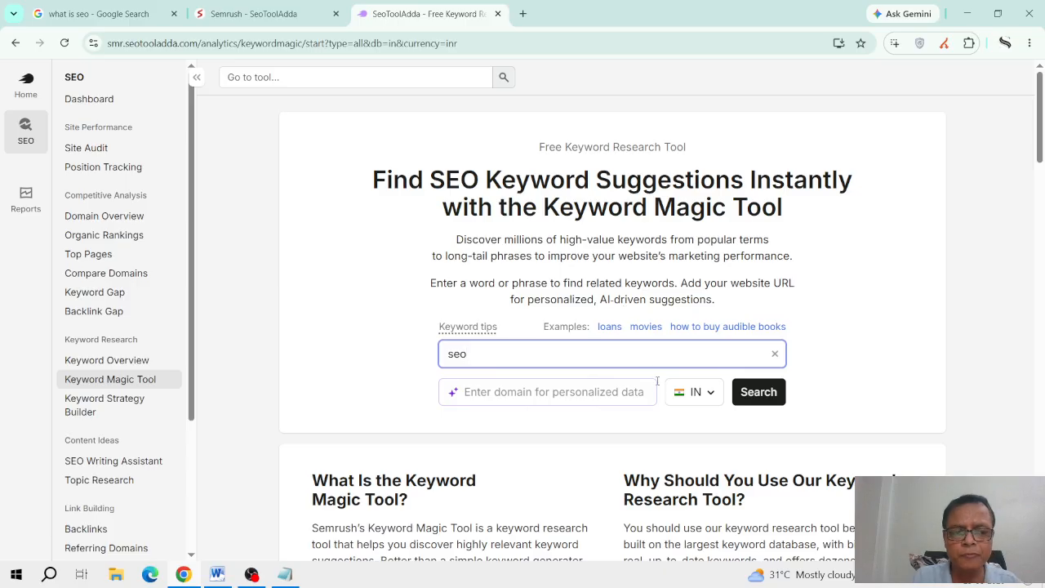
{"action": "left_click", "coordinate": [759, 393]}
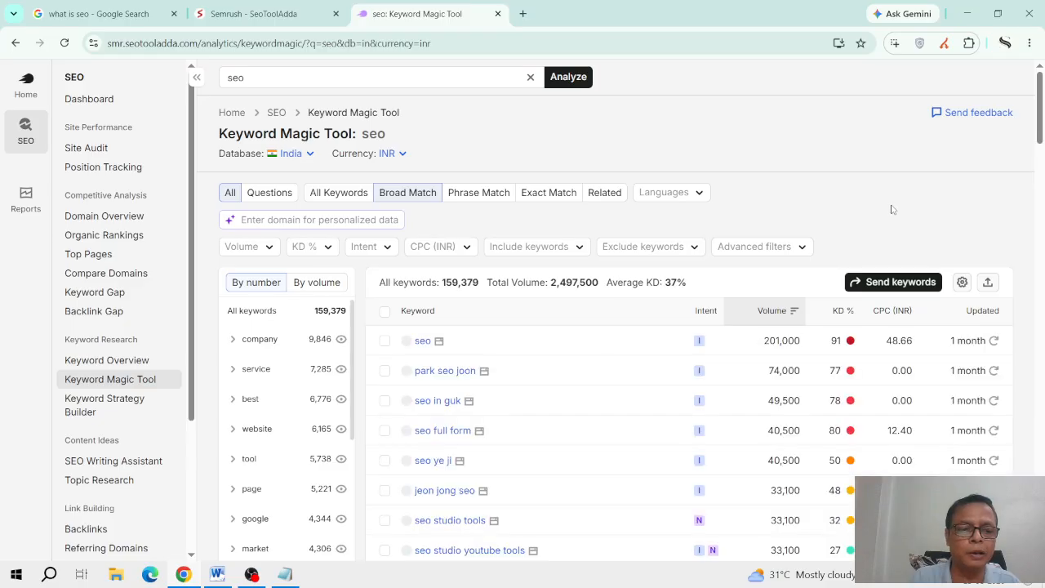
Step: Examine the intent markers, search volume and keyword difficulty of the "seo" keyword results
{"action": "scroll", "coordinate": [760, 205], "scroll_direction": "down", "scroll_amount": 2}
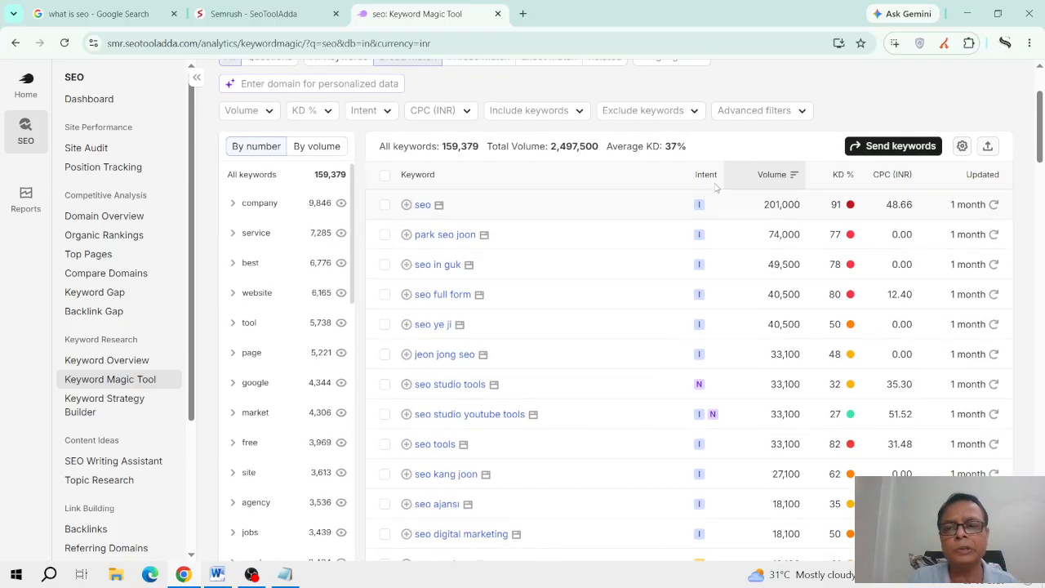
{"action": "mouse_move", "coordinate": [701, 206]}
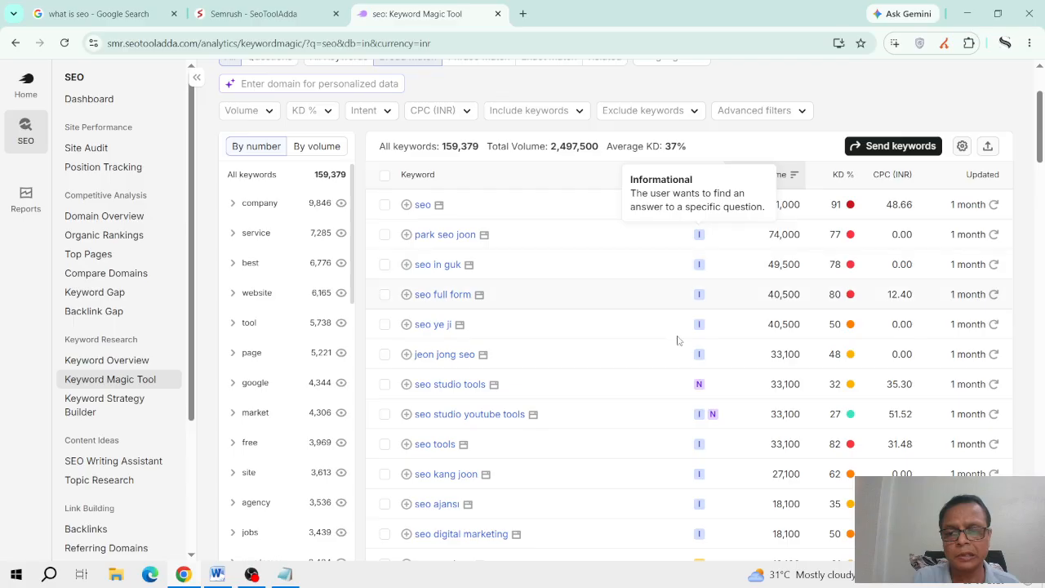
{"action": "mouse_move", "coordinate": [700, 387]}
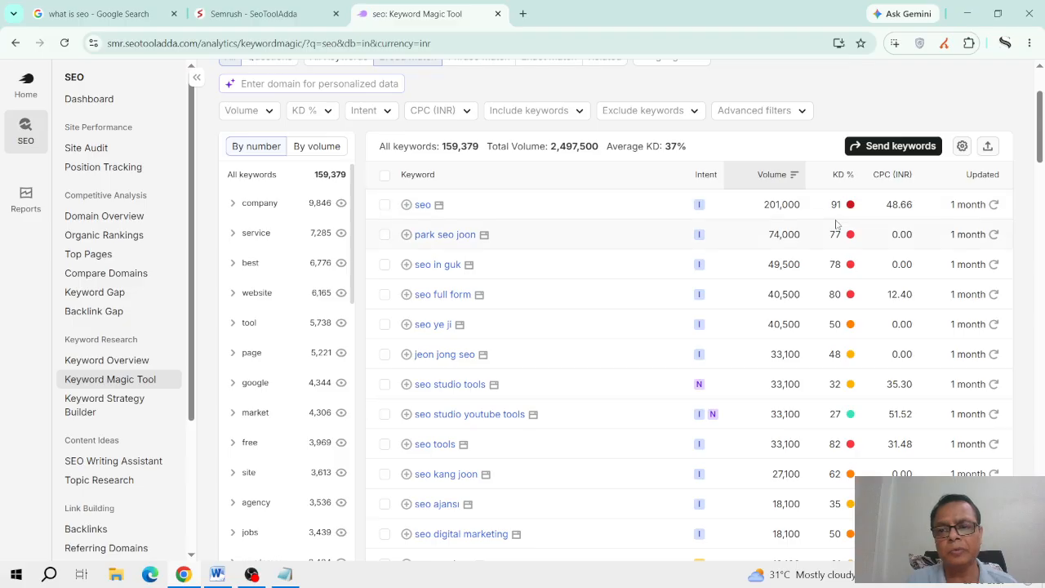
{"action": "mouse_move", "coordinate": [843, 244]}
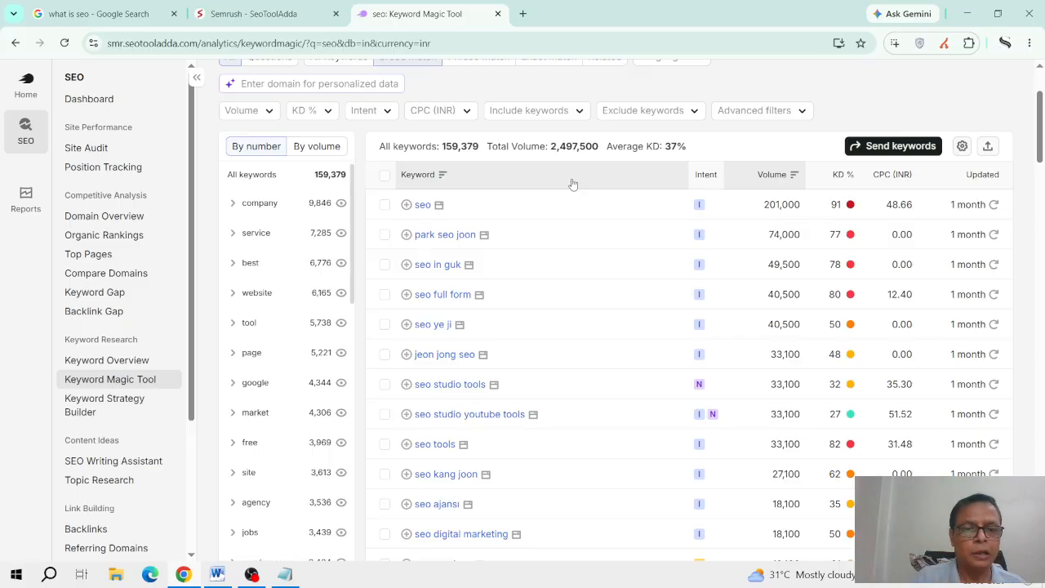
{"action": "scroll", "coordinate": [532, 294], "scroll_direction": "up", "scroll_amount": 1}
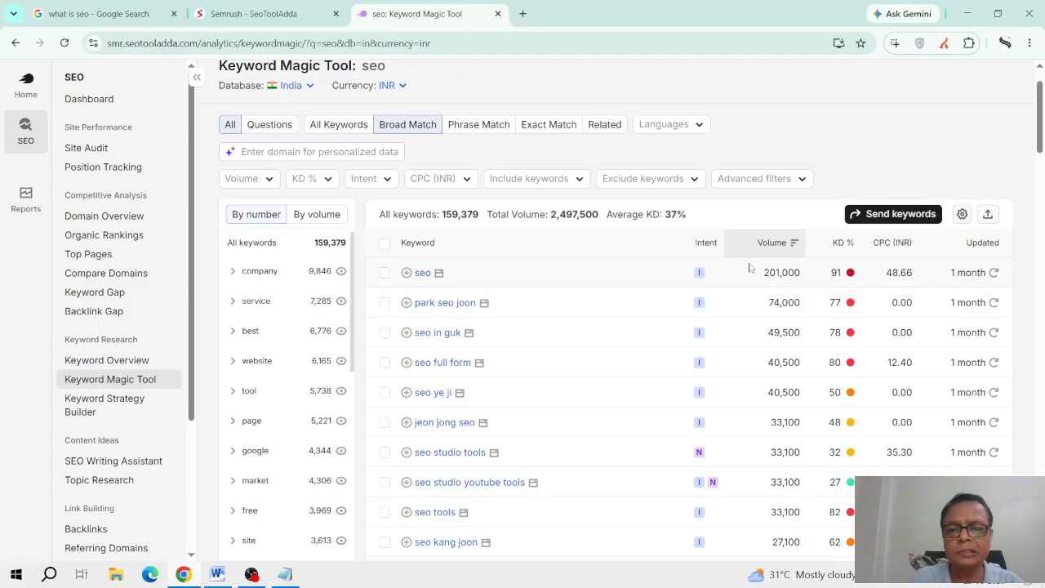
{"action": "scroll", "coordinate": [278, 229], "scroll_direction": "up", "scroll_amount": 1}
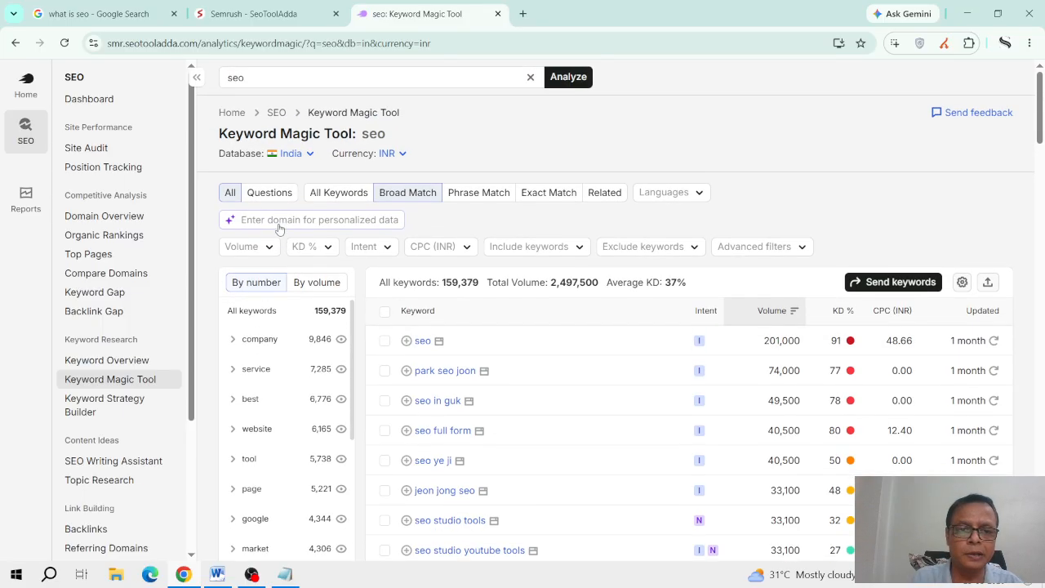
Step: Replace the analyzed keyword with "hire seo consultant india" and run the search
{"action": "left_click", "coordinate": [340, 79]}
{"action": "key", "text": "ctrl+a"}
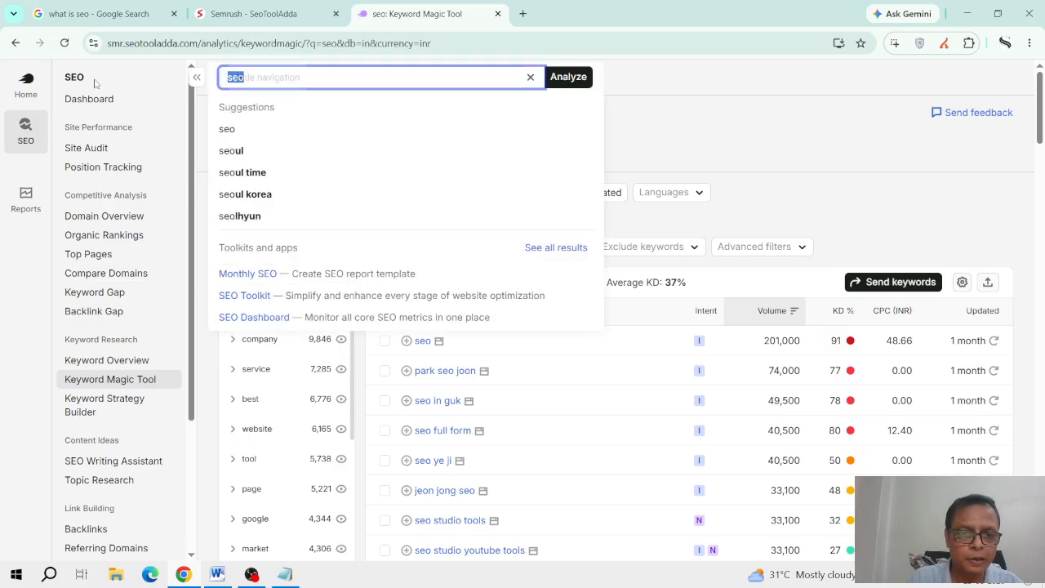
{"action": "type", "text": "hire"}
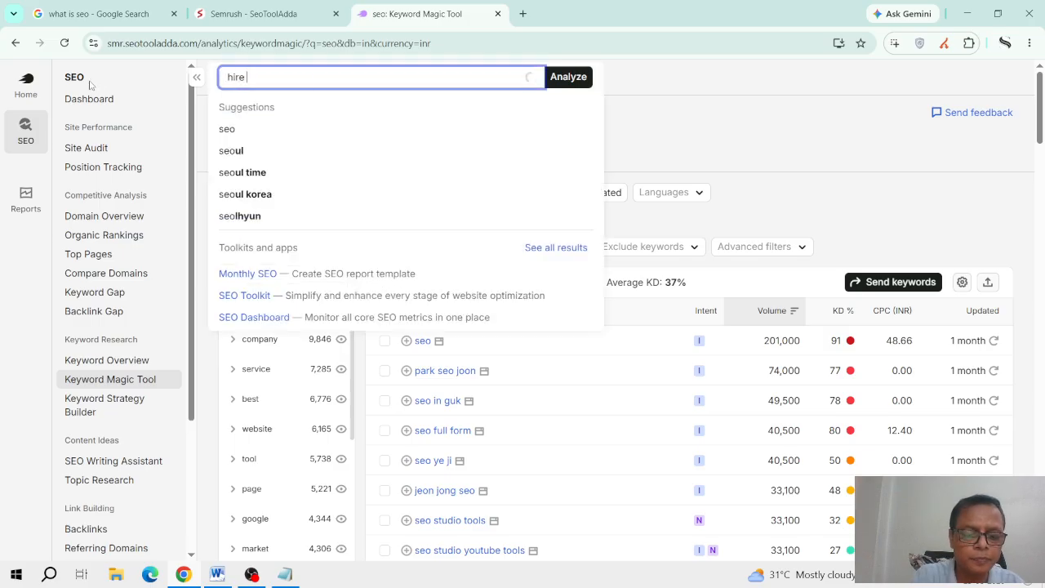
{"action": "type", "text": " seo consul"}
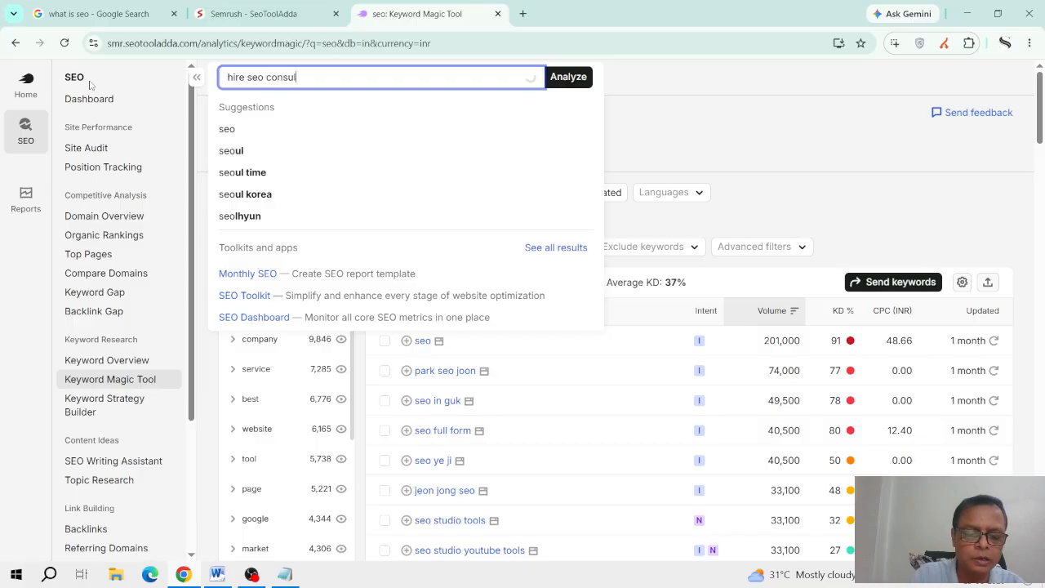
{"action": "type", "text": "tant india"}
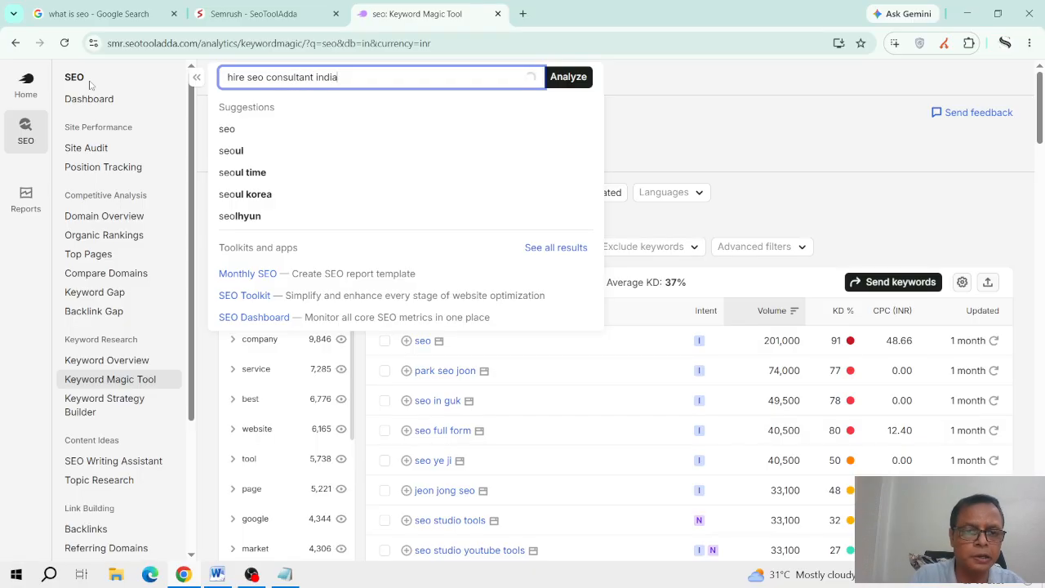
{"action": "key", "text": "Return"}
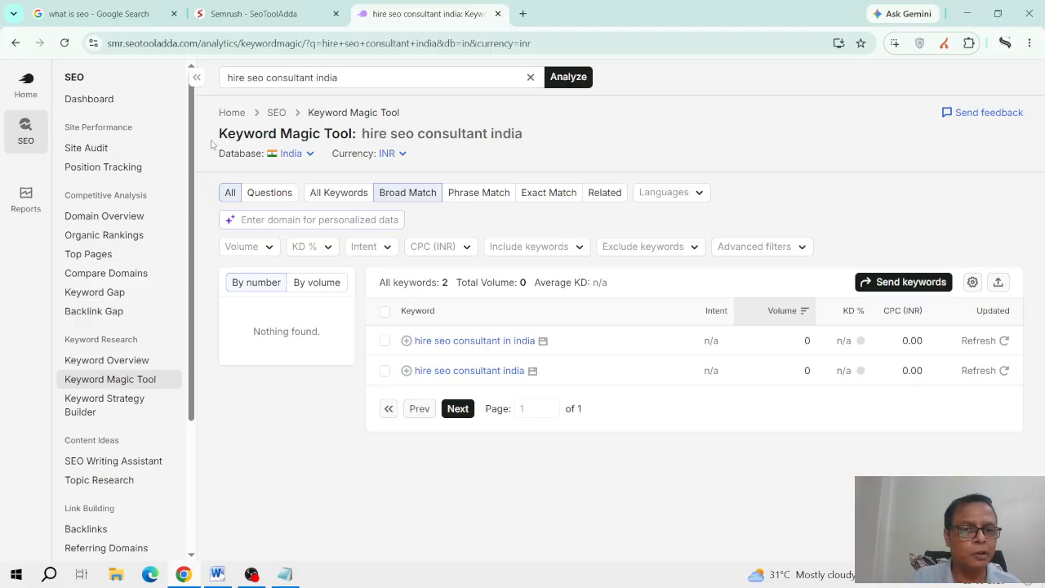
Step: Shorten the analyzed keyword to "hire seo consultant" and run the search again
{"action": "left_click", "coordinate": [375, 74]}
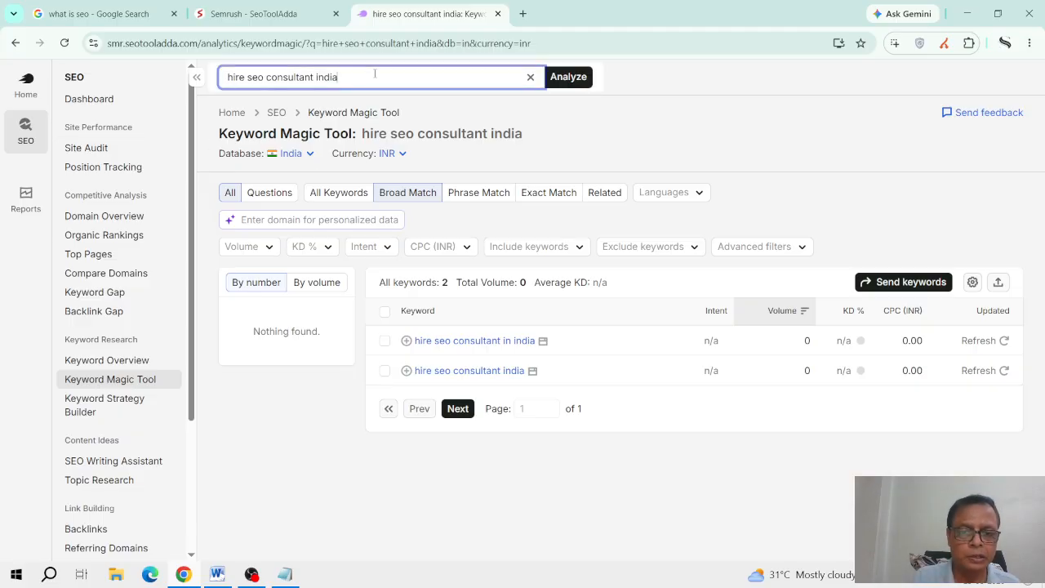
{"action": "key", "text": "BackSpace"}
{"action": "key", "text": "BackSpace"}
{"action": "key", "text": "BackSpace"}
{"action": "key", "text": "BackSpace"}
{"action": "key", "text": "BackSpace"}
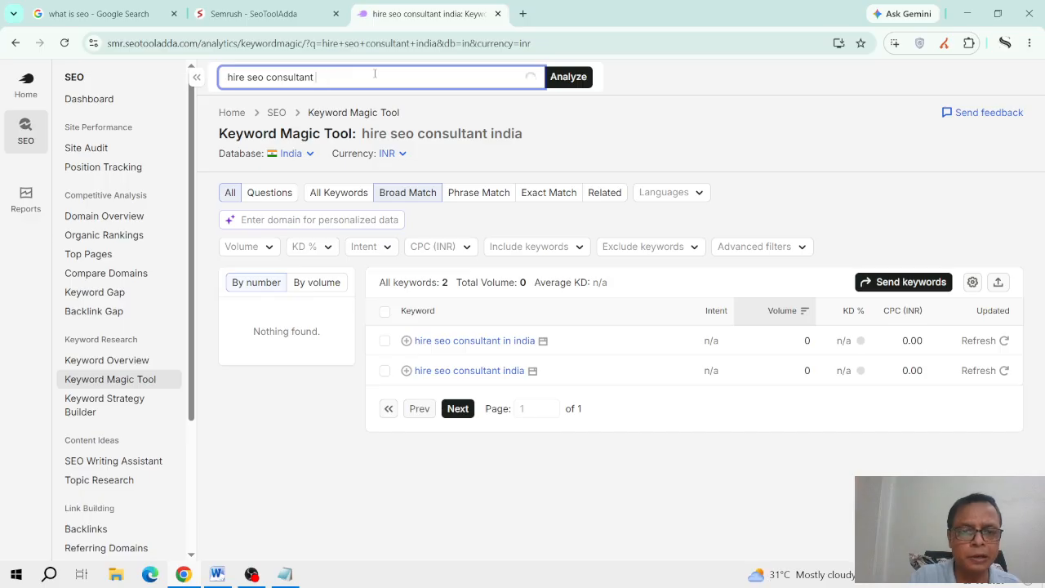
{"action": "key", "text": "Return"}
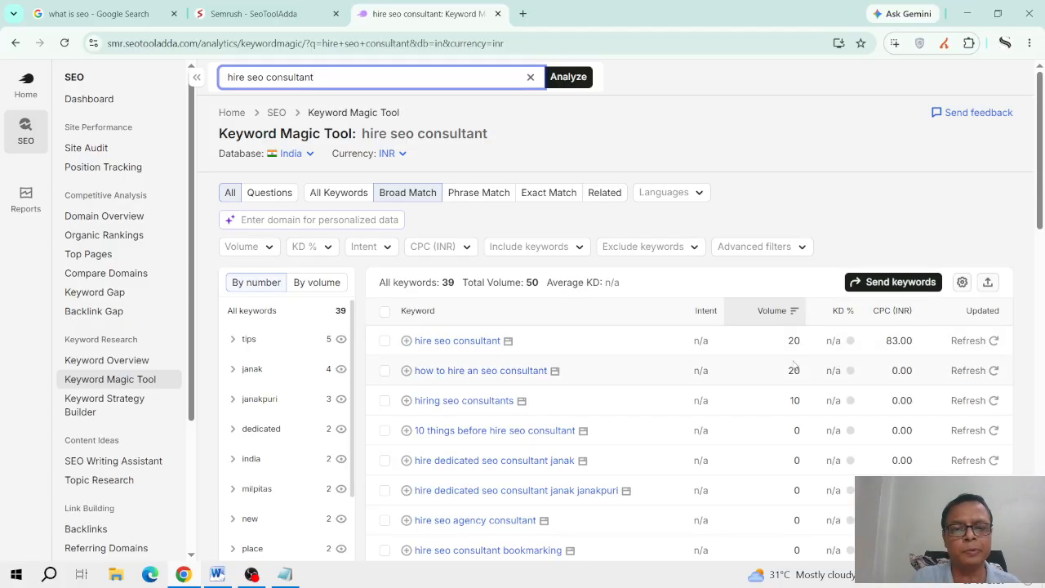
Step: Look through the "hire seo consultant" keyword variations, checking their intent, volume and keyword difficulty columns
{"action": "scroll", "coordinate": [633, 388], "scroll_direction": "down", "scroll_amount": 2}
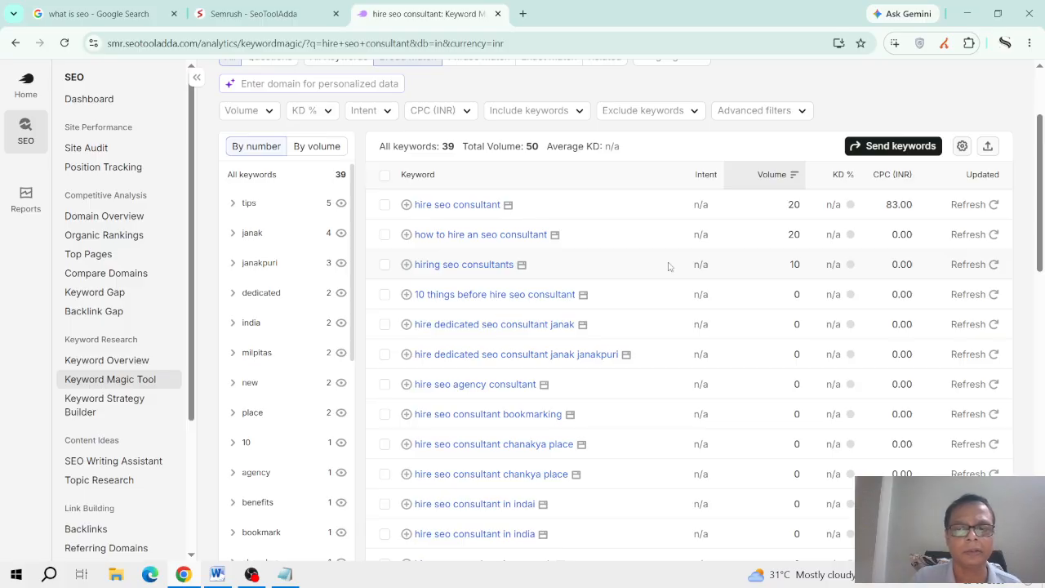
{"action": "scroll", "coordinate": [668, 265], "scroll_direction": "down", "scroll_amount": 3}
{"action": "scroll", "coordinate": [668, 266], "scroll_direction": "down", "scroll_amount": 4}
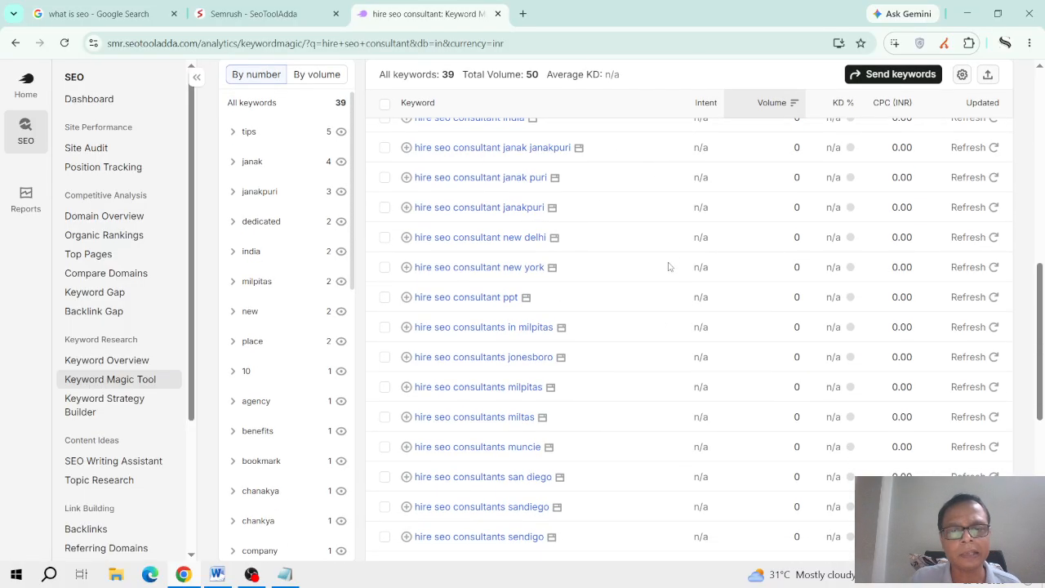
{"action": "scroll", "coordinate": [668, 266], "scroll_direction": "up", "scroll_amount": 9}
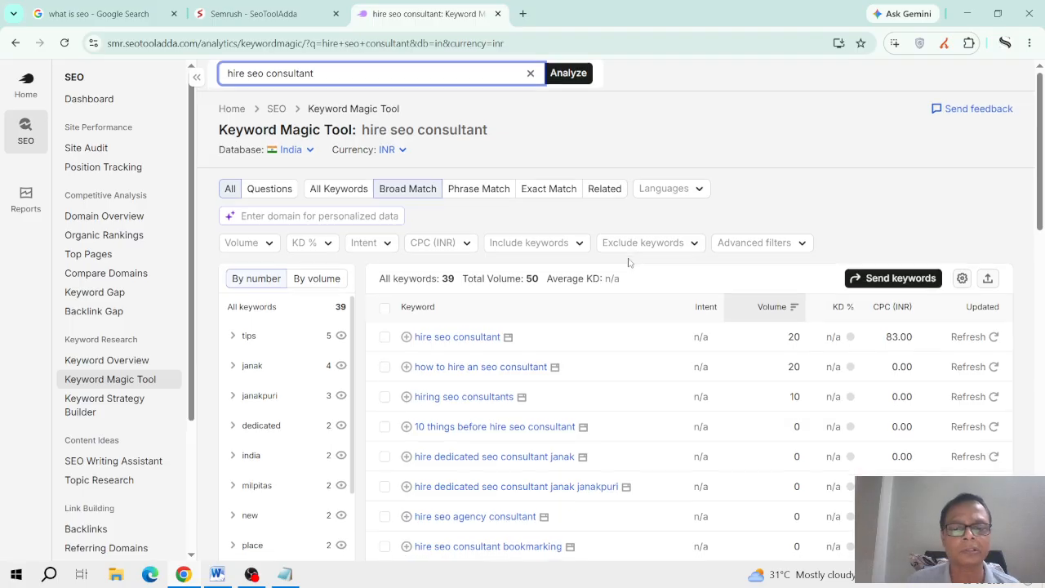
{"action": "scroll", "coordinate": [663, 263], "scroll_direction": "down", "scroll_amount": 2}
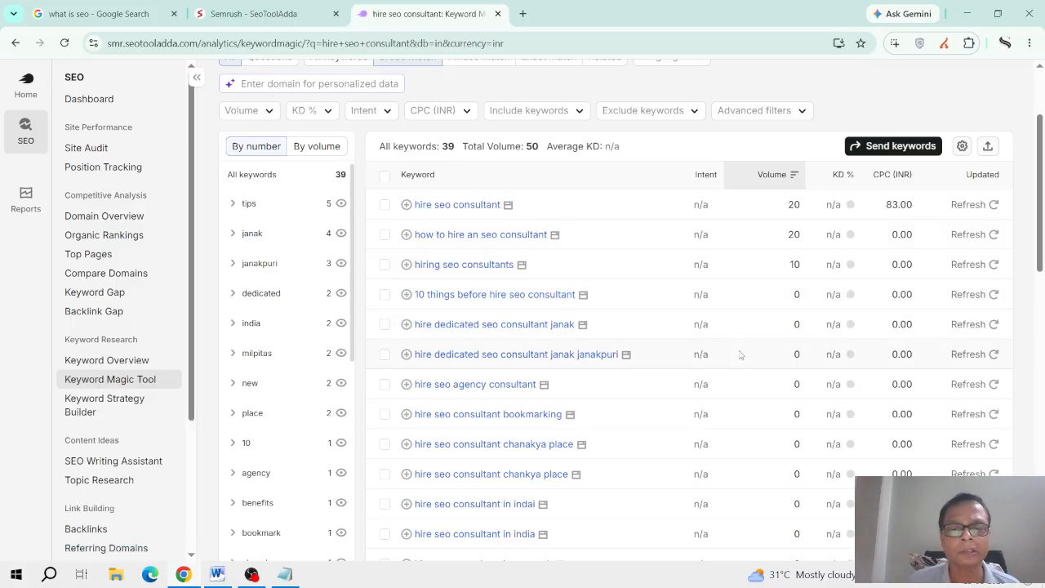
{"action": "scroll", "coordinate": [739, 354], "scroll_direction": "down", "scroll_amount": 5}
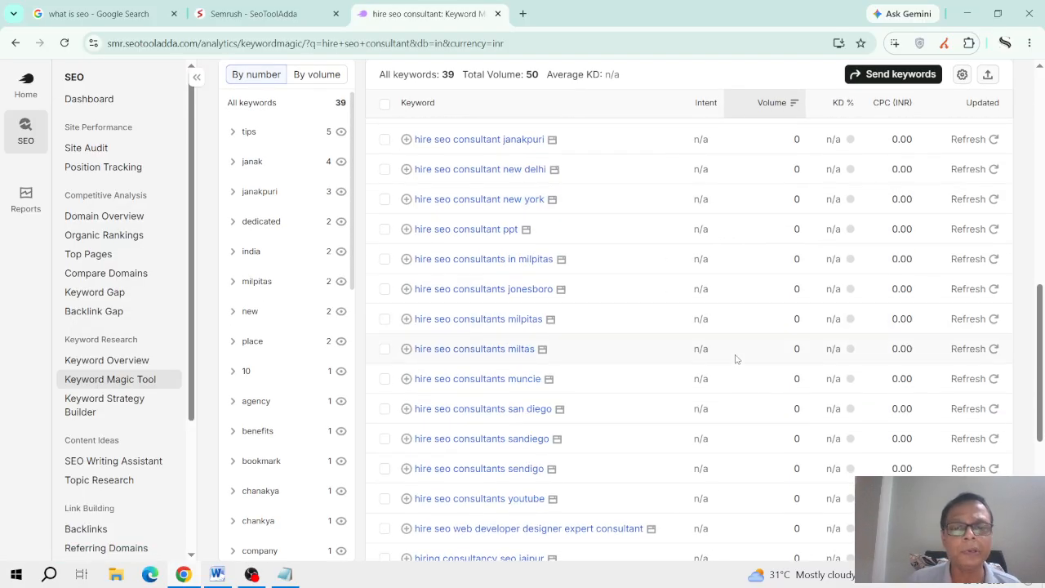
{"action": "scroll", "coordinate": [736, 359], "scroll_direction": "down", "scroll_amount": 4}
{"action": "scroll", "coordinate": [736, 358], "scroll_direction": "up", "scroll_amount": 2}
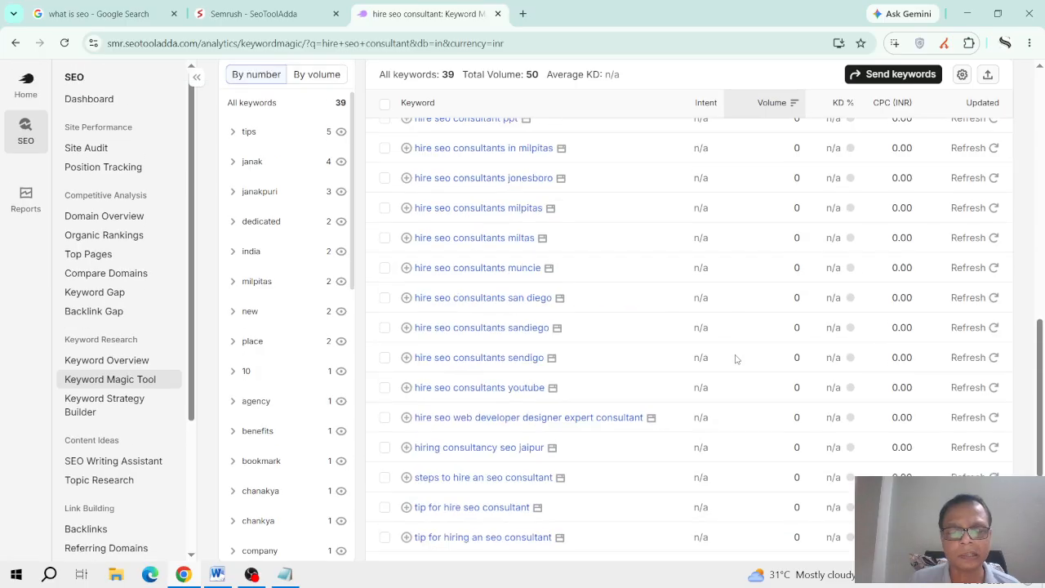
{"action": "scroll", "coordinate": [735, 358], "scroll_direction": "up", "scroll_amount": 10}
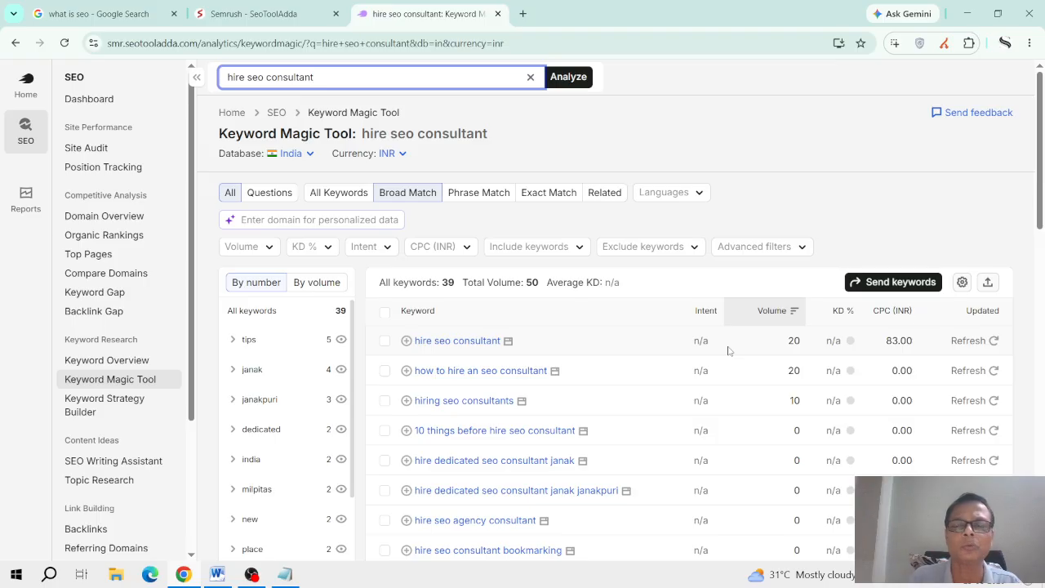
{"action": "scroll", "coordinate": [649, 378], "scroll_direction": "down", "scroll_amount": 3}
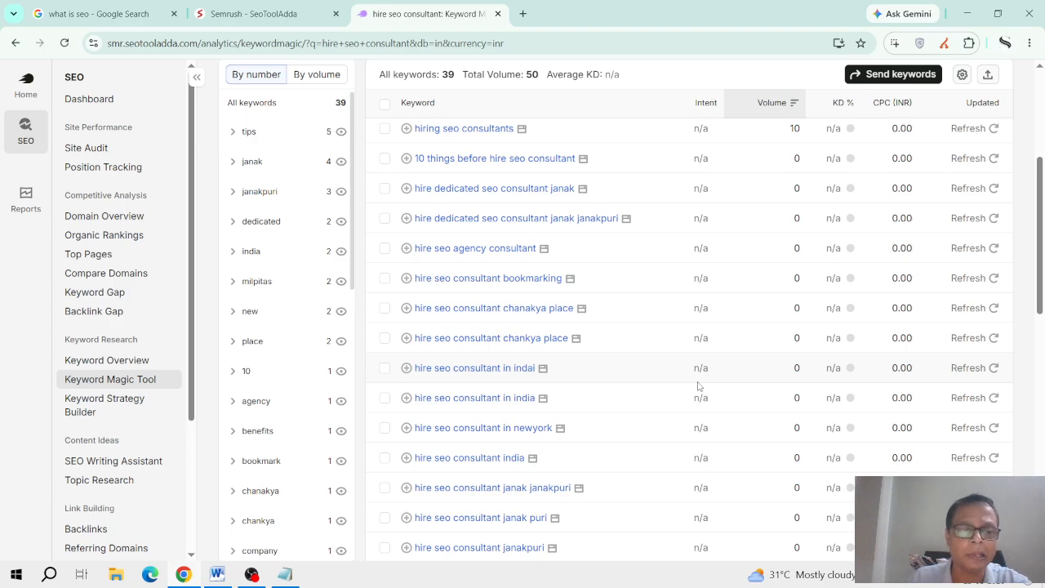
{"action": "scroll", "coordinate": [698, 385], "scroll_direction": "down", "scroll_amount": 2}
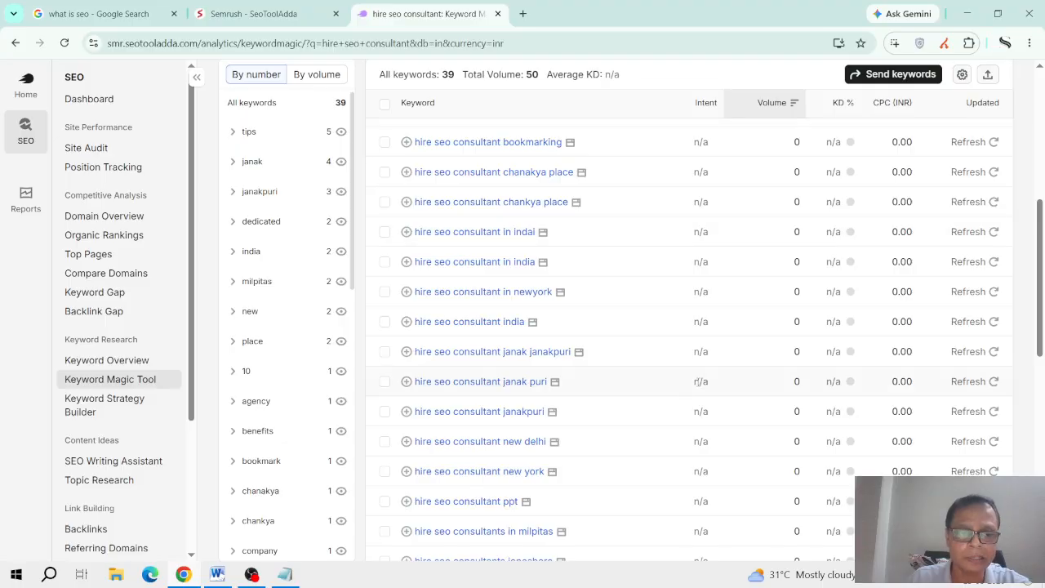
{"action": "scroll", "coordinate": [686, 406], "scroll_direction": "up", "scroll_amount": 5}
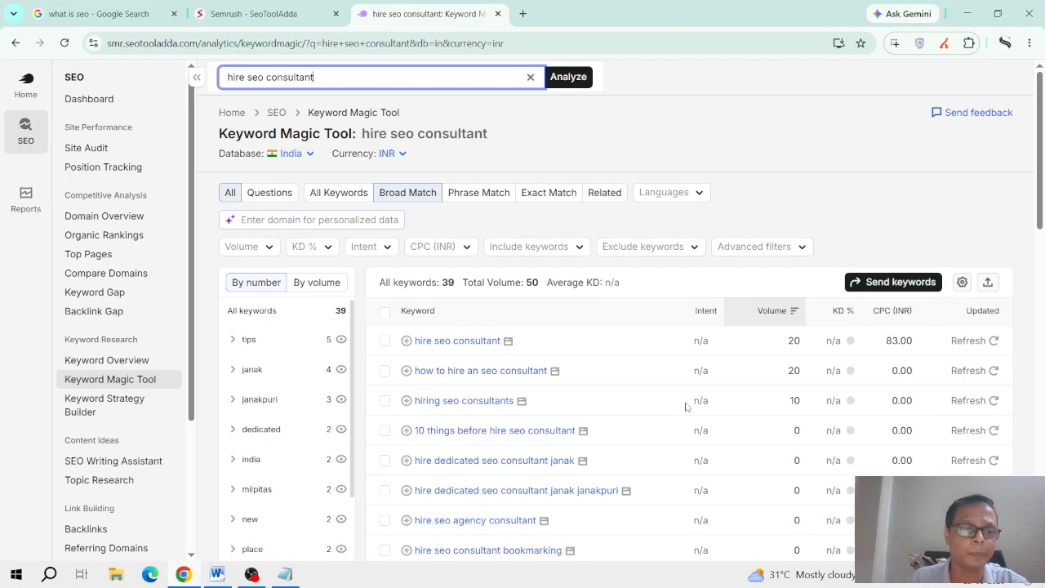